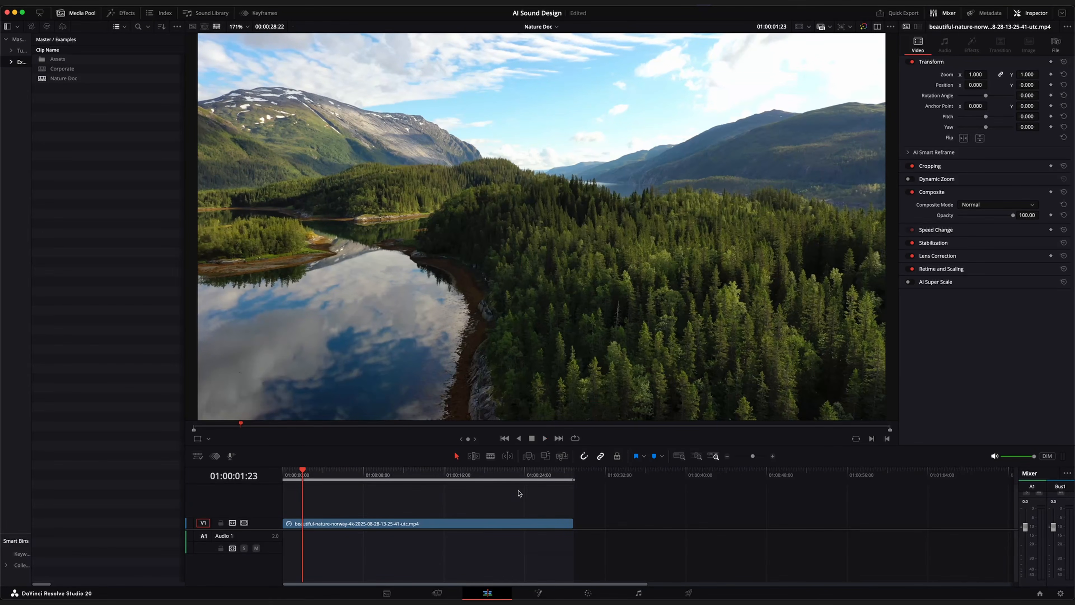
Play and scrub through the opening of the Nature Doc timeline to review the silent landscape footage
key(space)
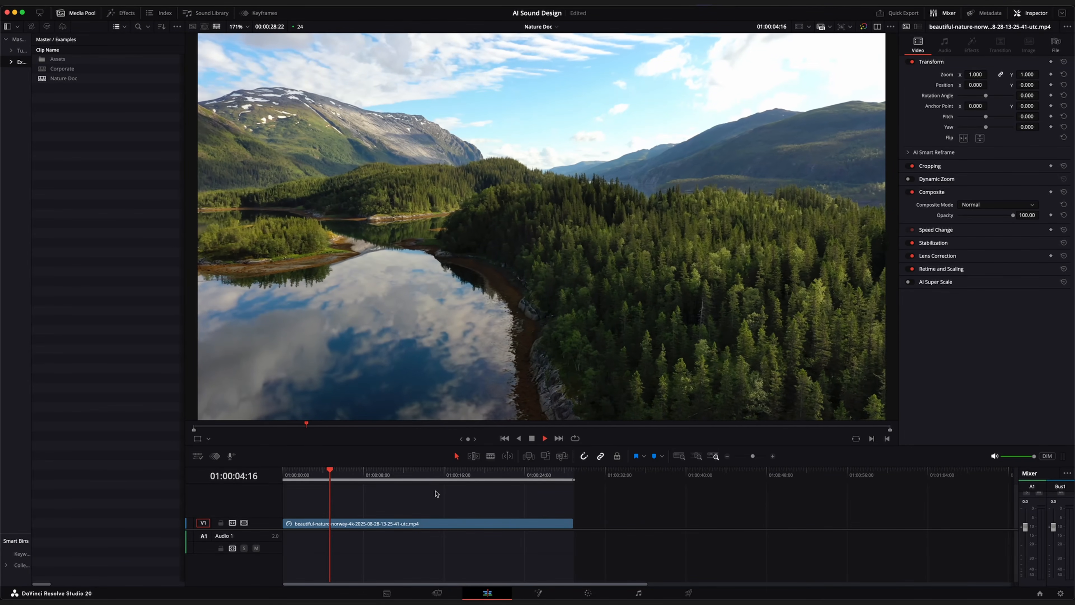
key(space)
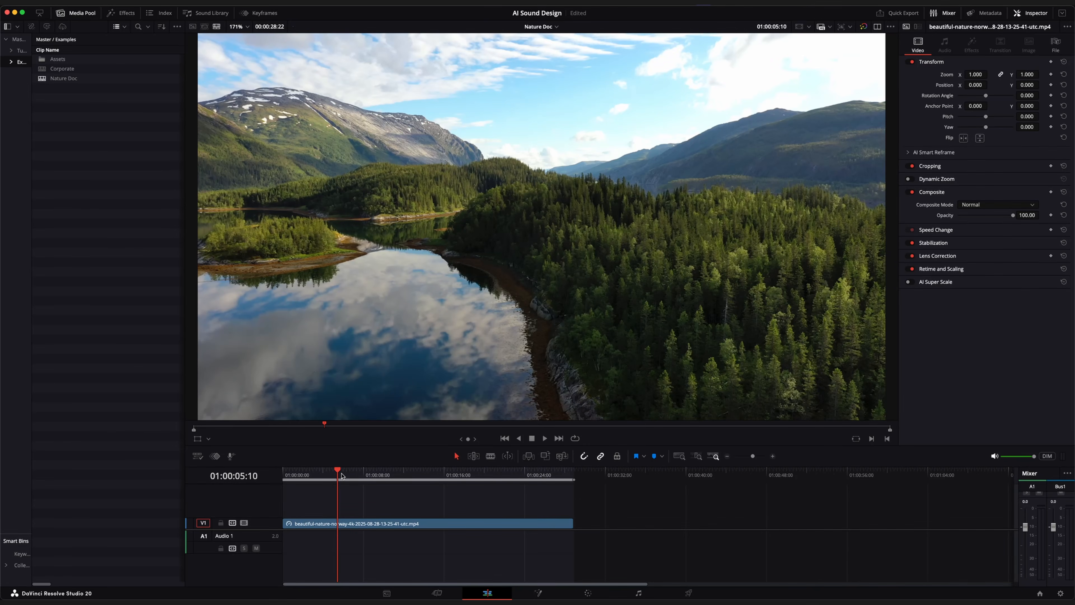
drag(342, 475, 348, 479)
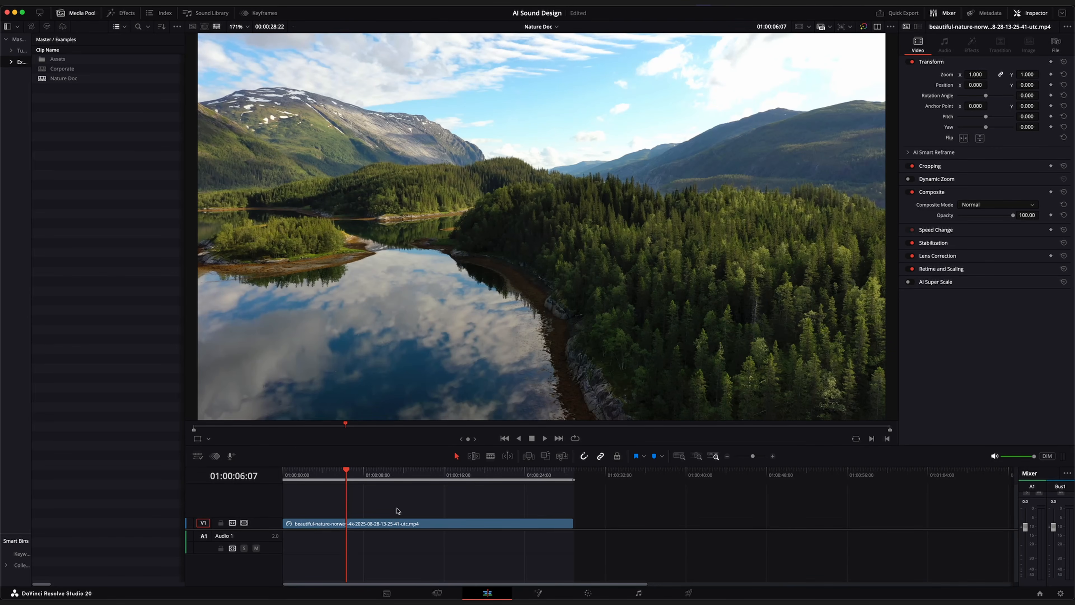
Switch to the Corporate timeline and scrub through its footage
click(557, 26)
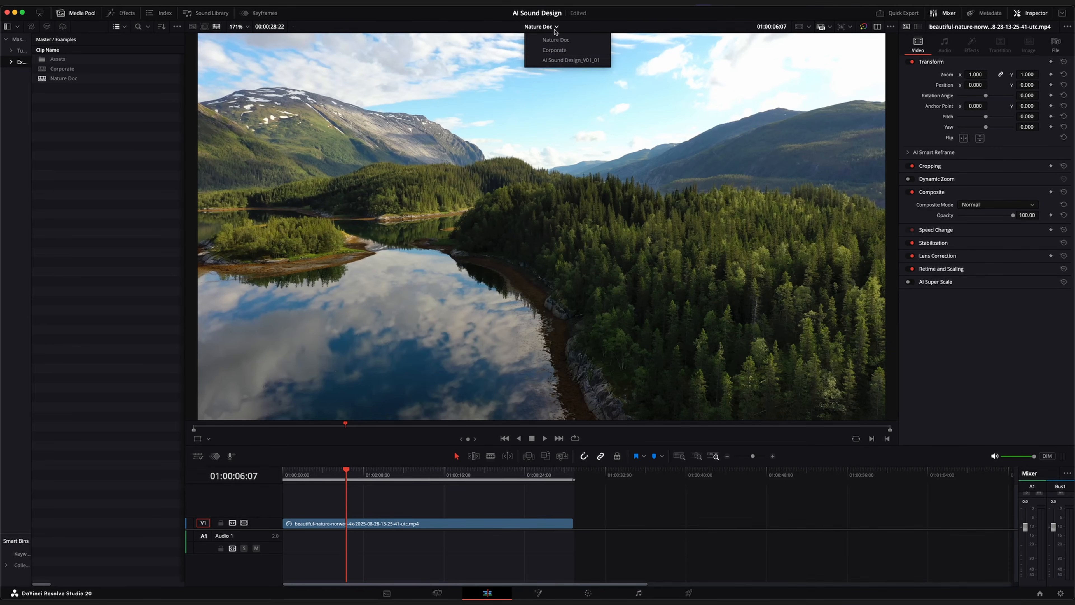
click(546, 46)
drag(325, 473, 402, 510)
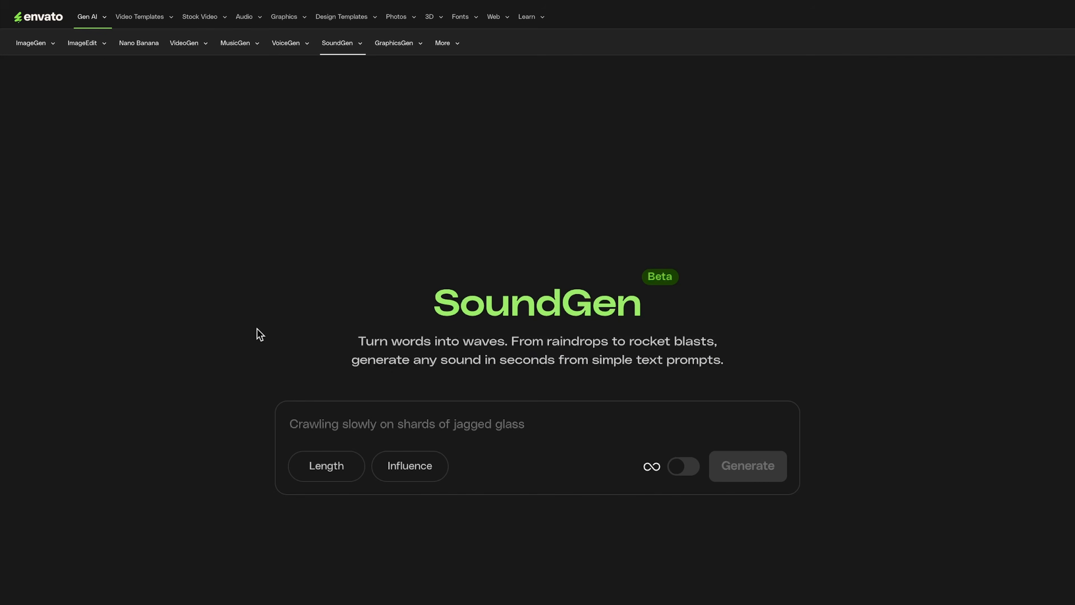
In Envato SoundGen, generate sound effects from the prompt "ambient nature sounds"
click(374, 422)
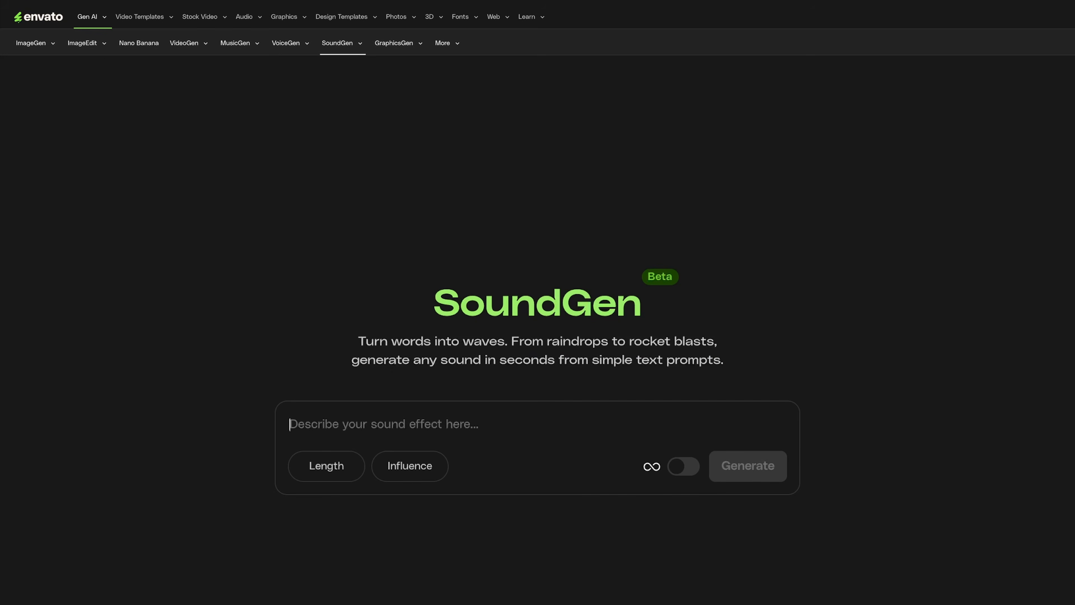
text(am)
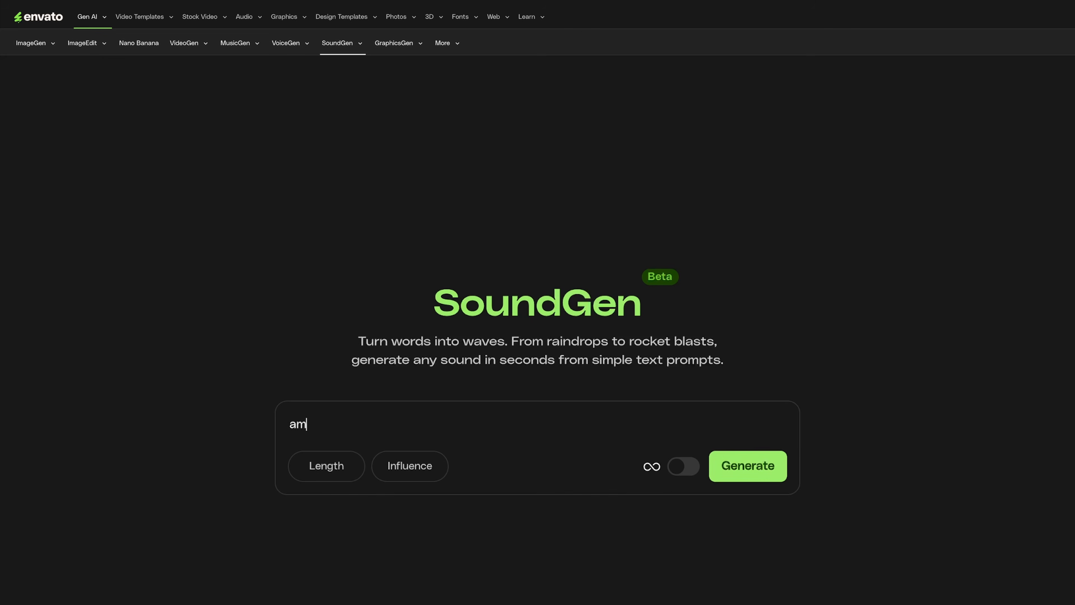
text(bient nature sounds)
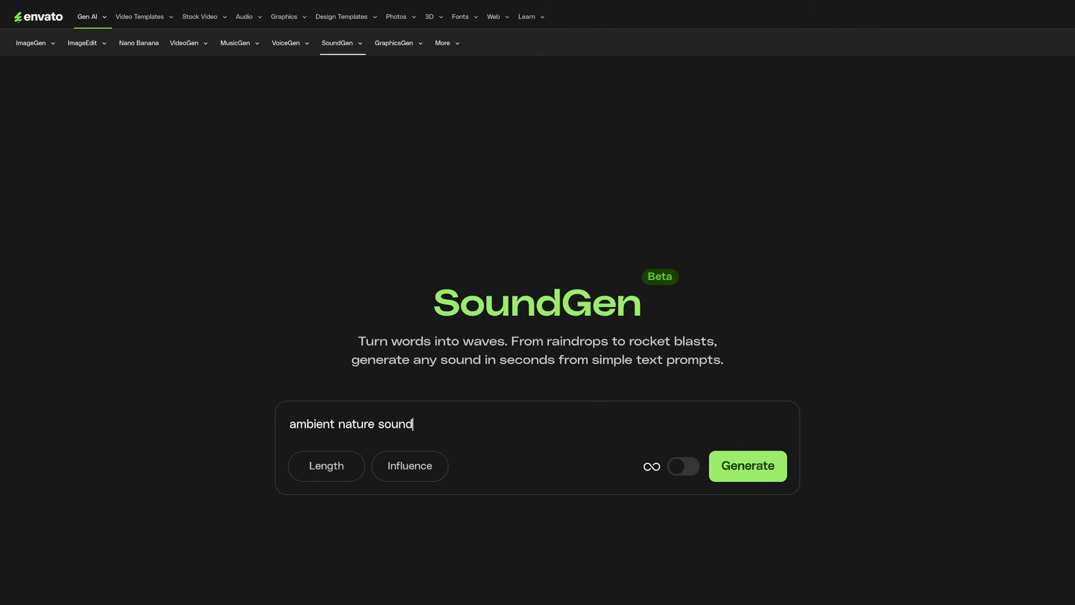
key(Return)
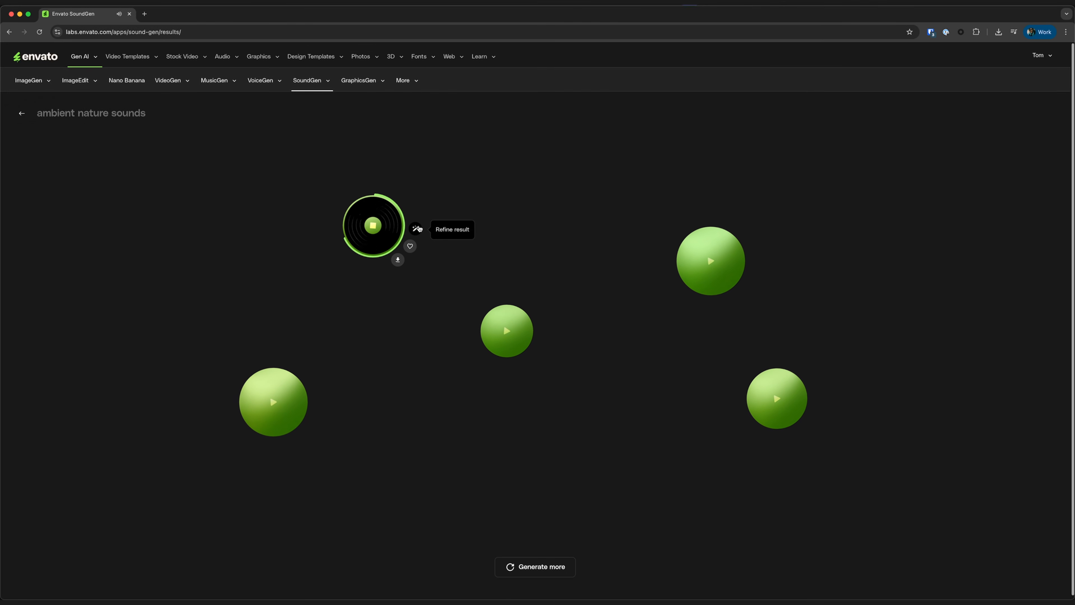
Open the currently playing ambient nature result for refinement, preview its audio and review its expanded prompt
click(415, 229)
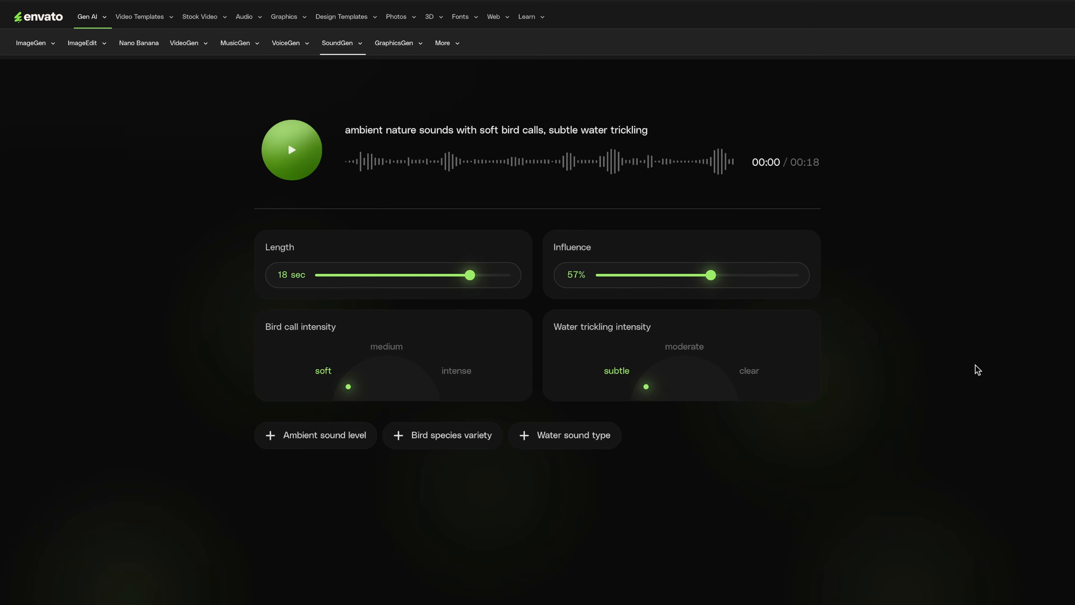
click(293, 152)
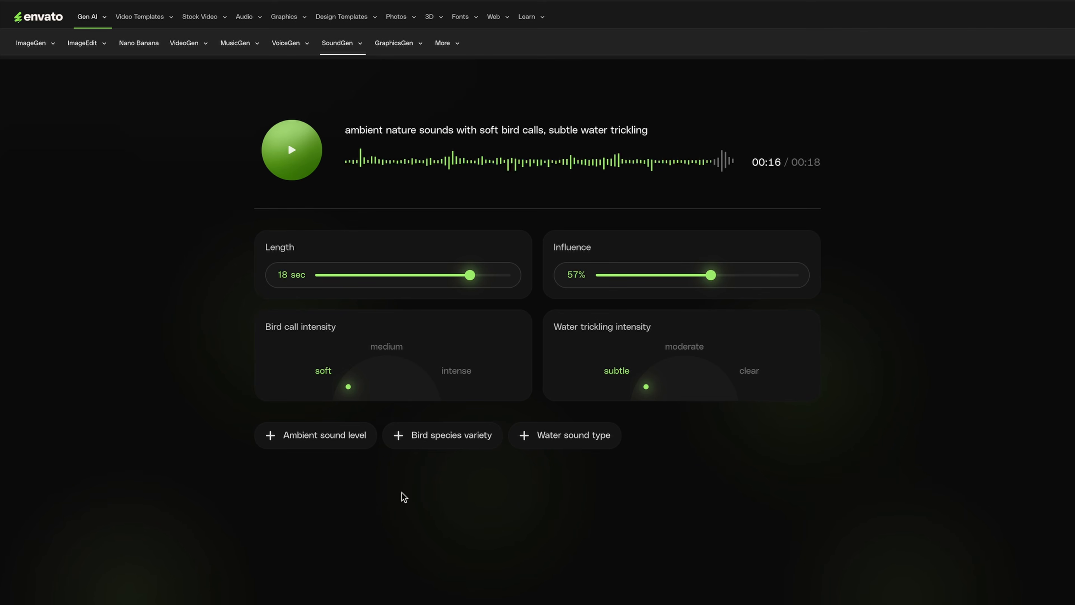
drag(430, 132, 656, 139)
click(662, 127)
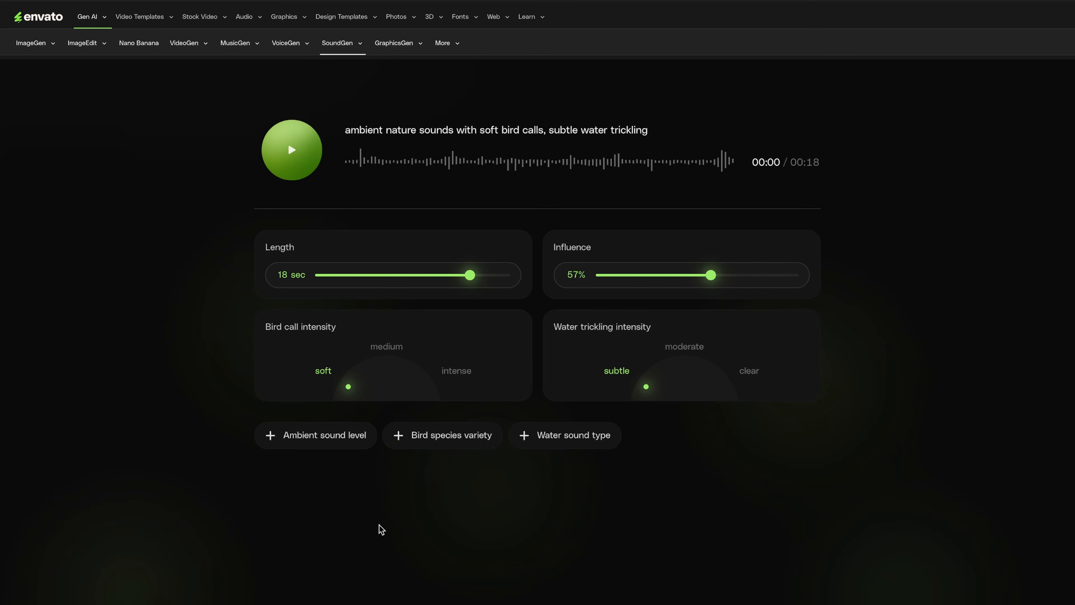
Set bird call intensity to intense and water trickling intensity to moderate, and add an ambient sound level of 45
click(451, 372)
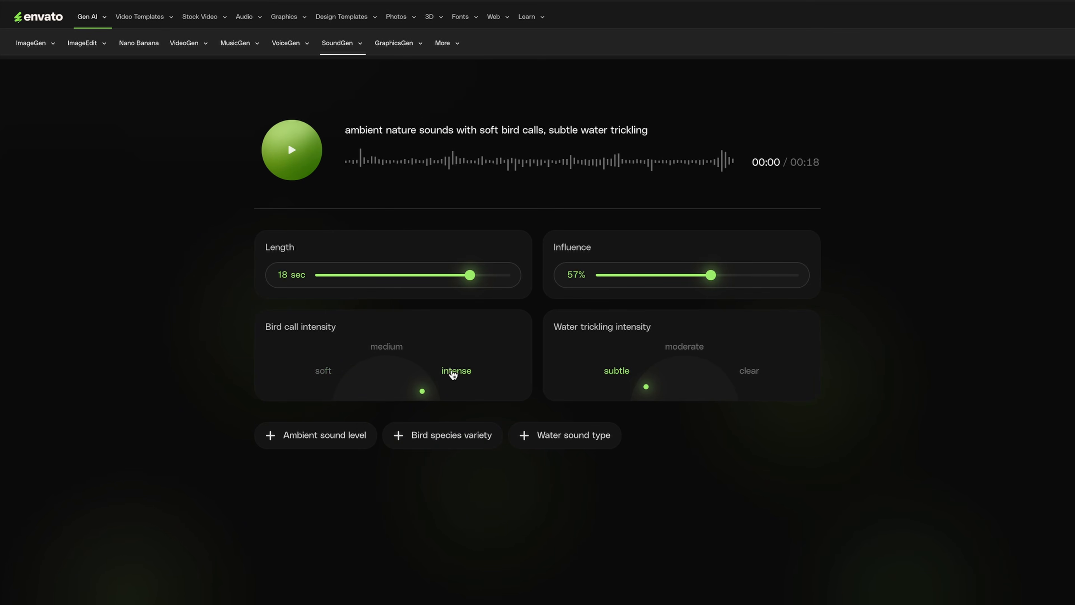
click(672, 347)
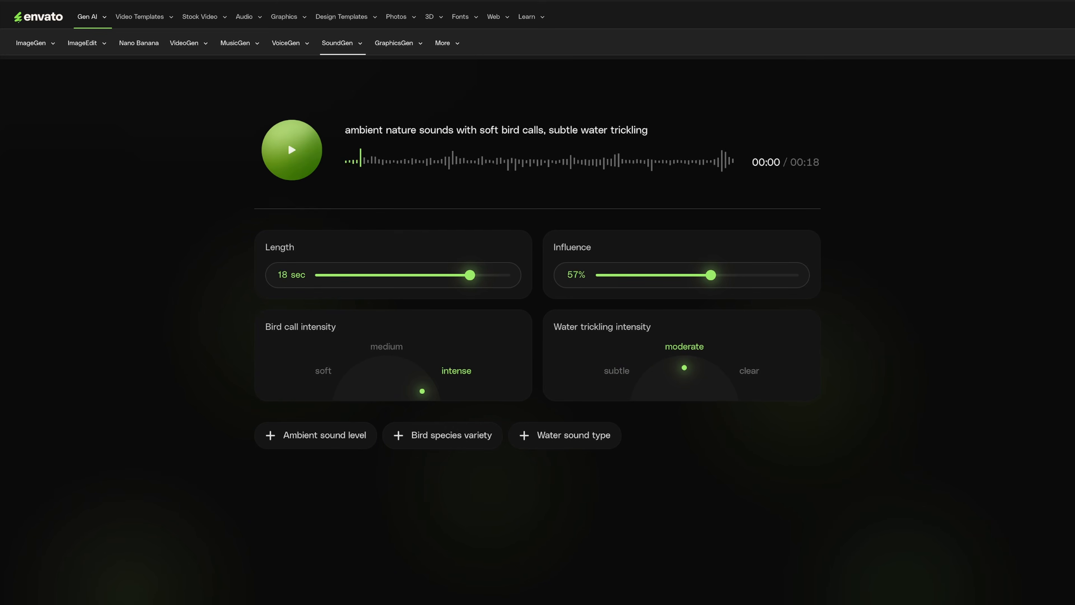
click(318, 445)
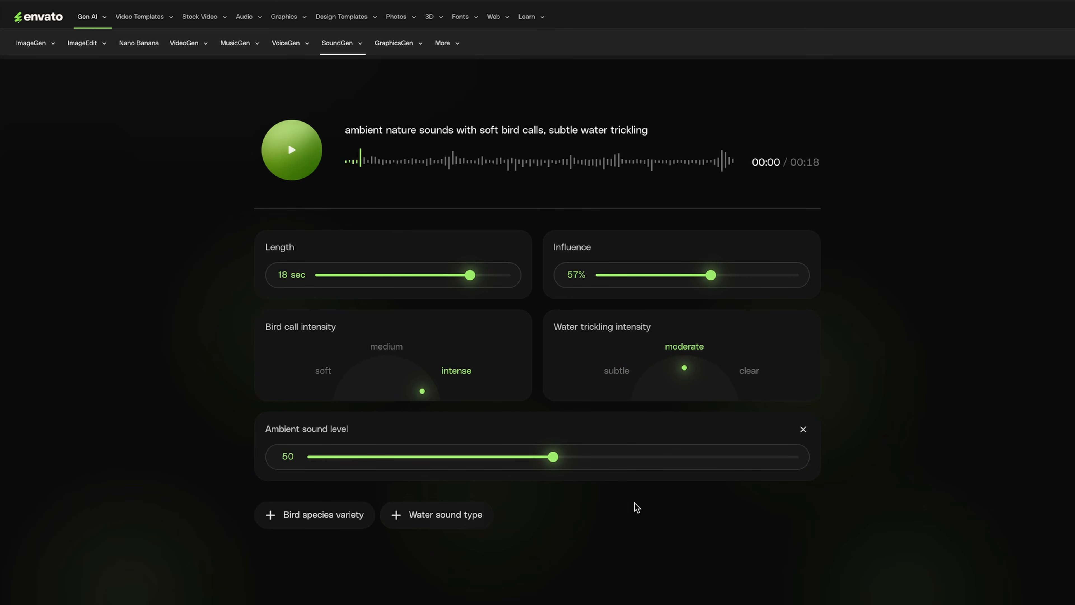
drag(555, 463, 540, 466)
Add bird species variety set to varied and water sound type set to stream
click(350, 521)
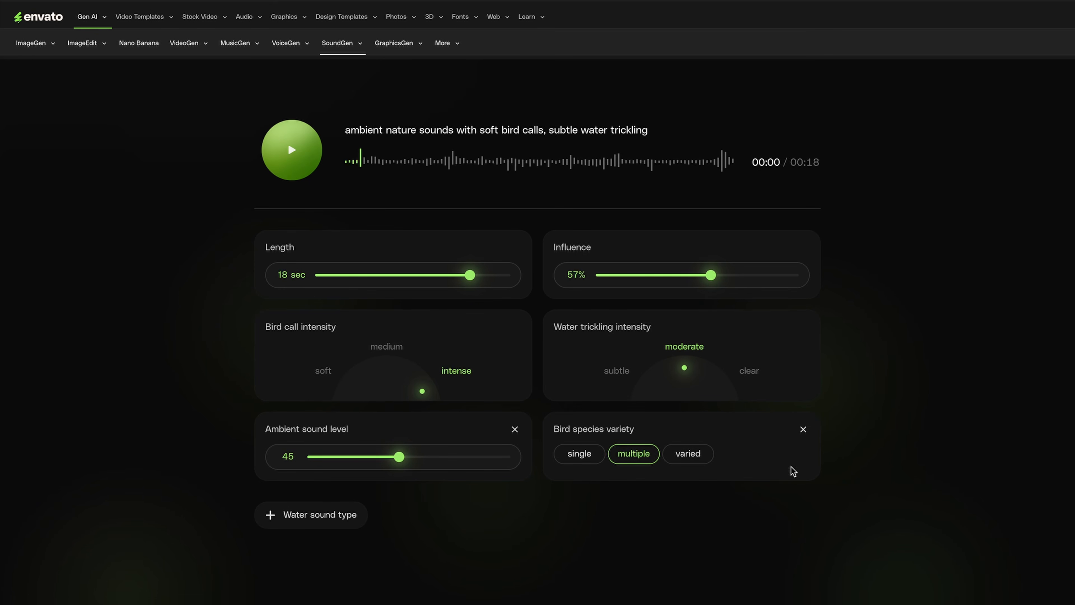
click(685, 460)
click(288, 513)
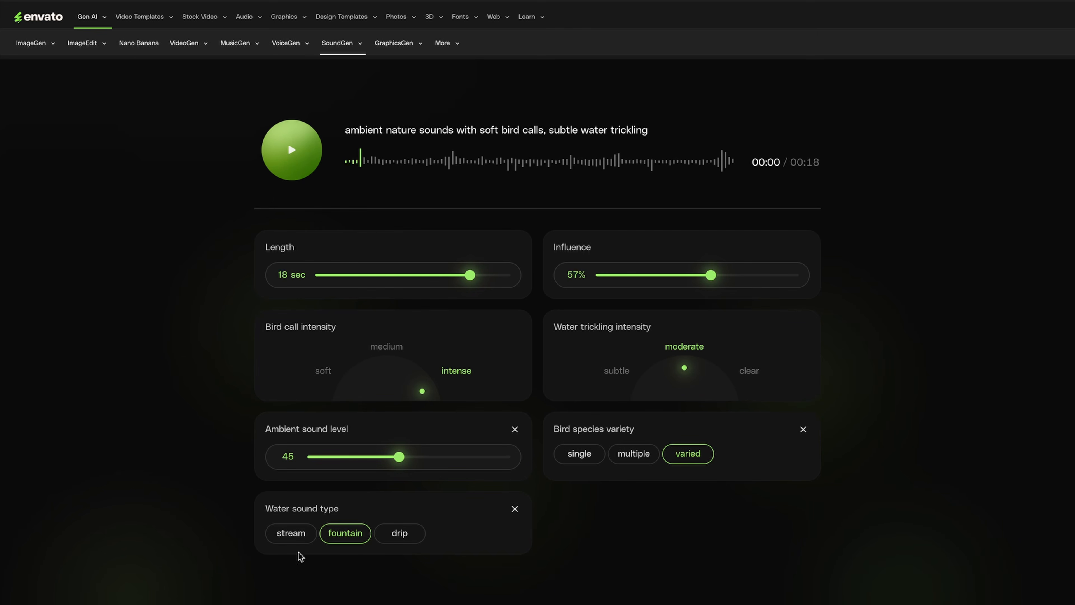
click(281, 540)
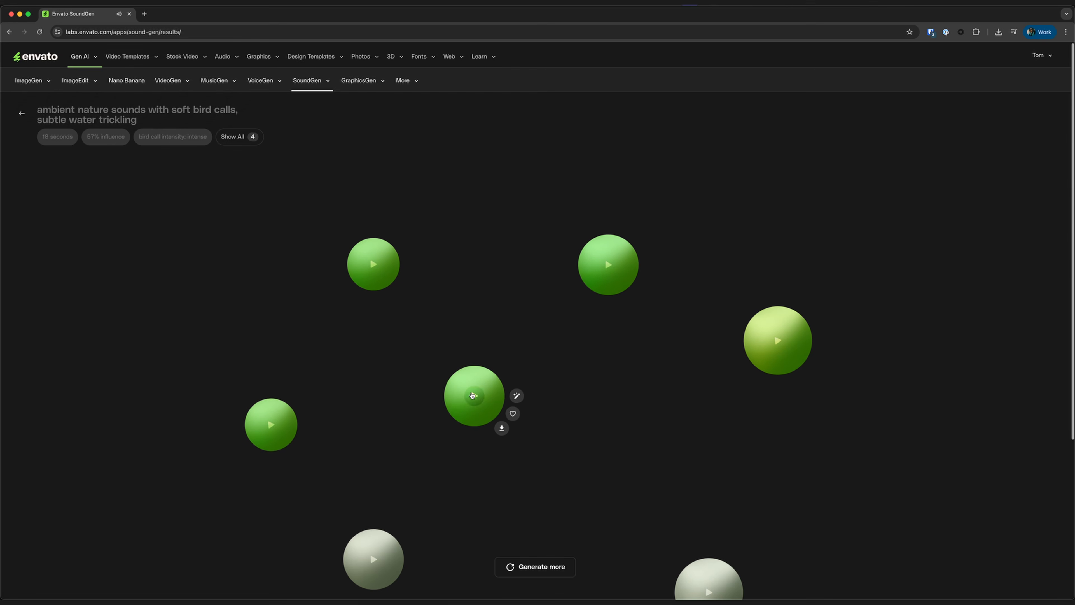
Preview the central sound among the refined ambient nature results and download it
click(474, 396)
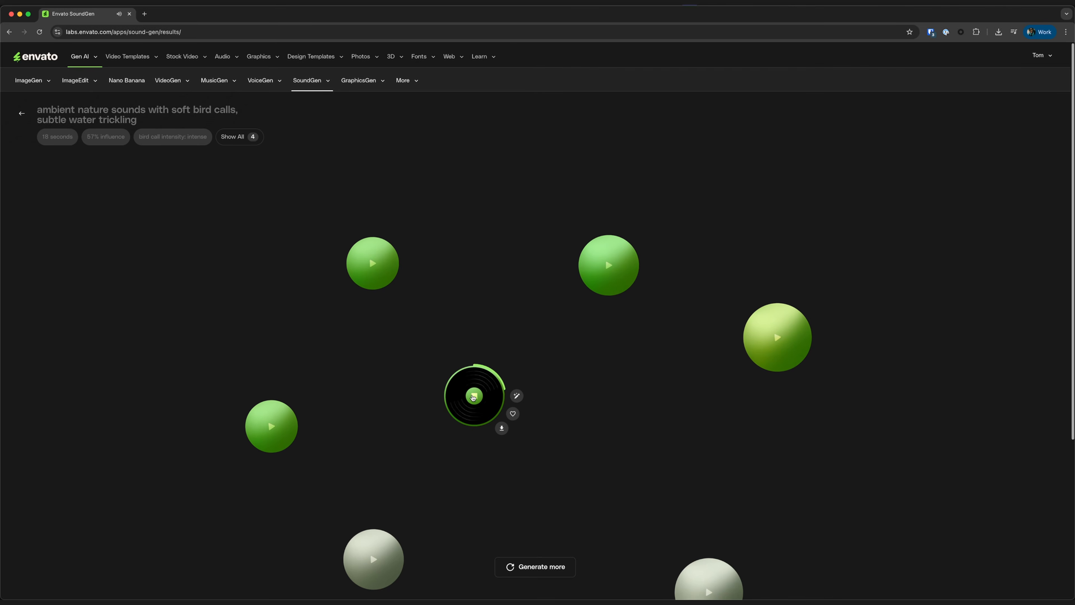
click(474, 396)
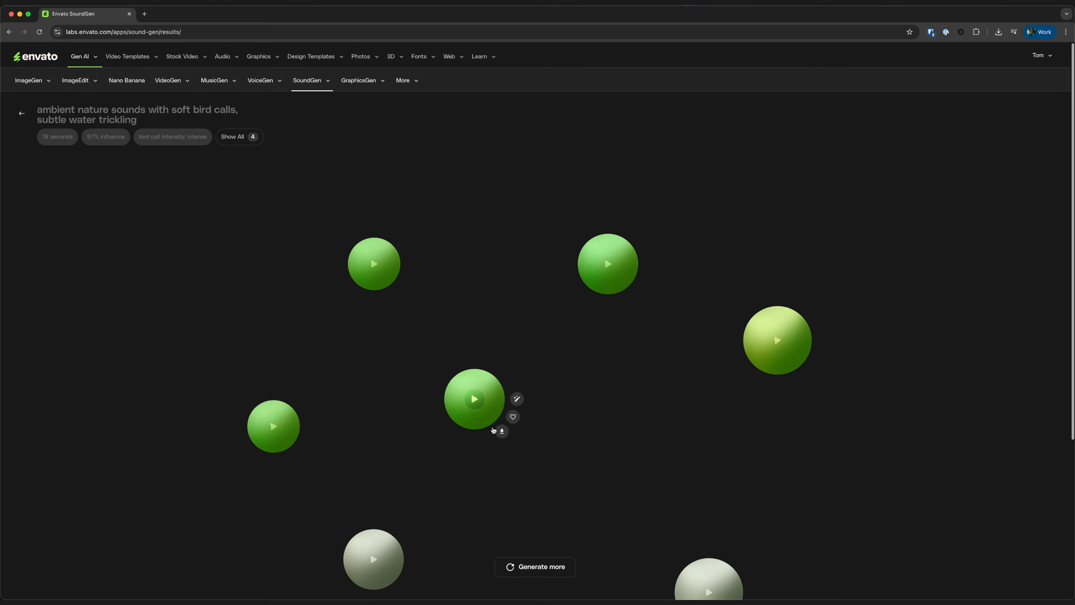
click(501, 431)
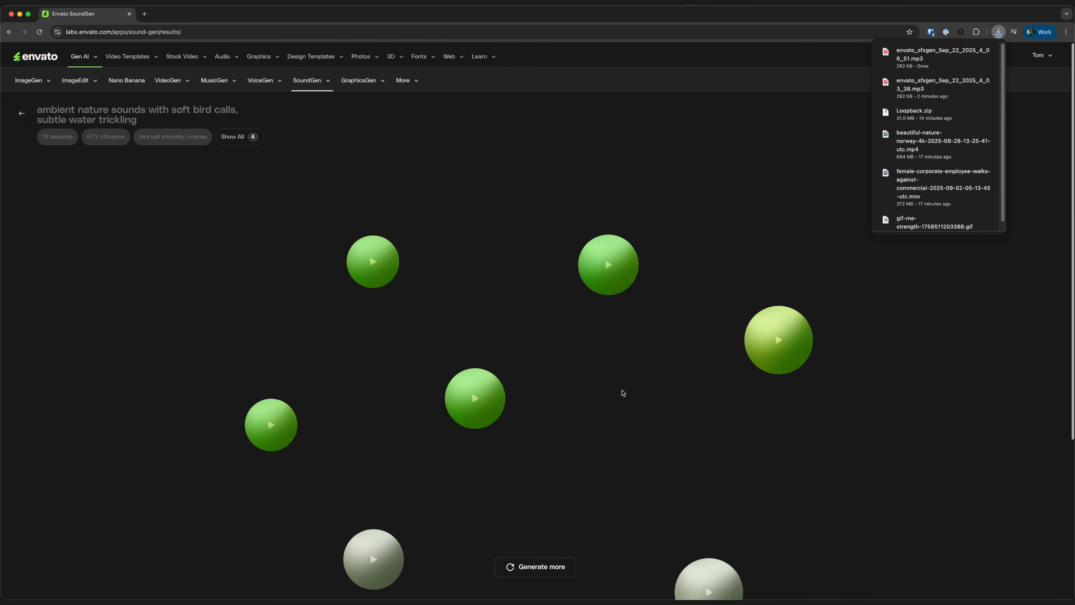
click(494, 197)
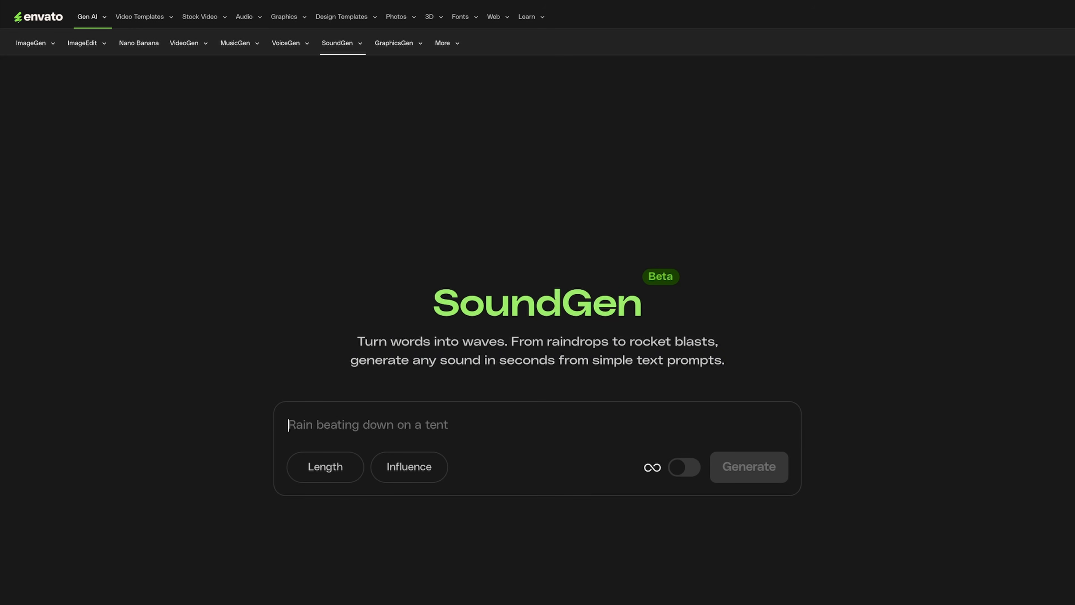
Generate sound effects from the prompt "natural wind through forest"
text(natural win)
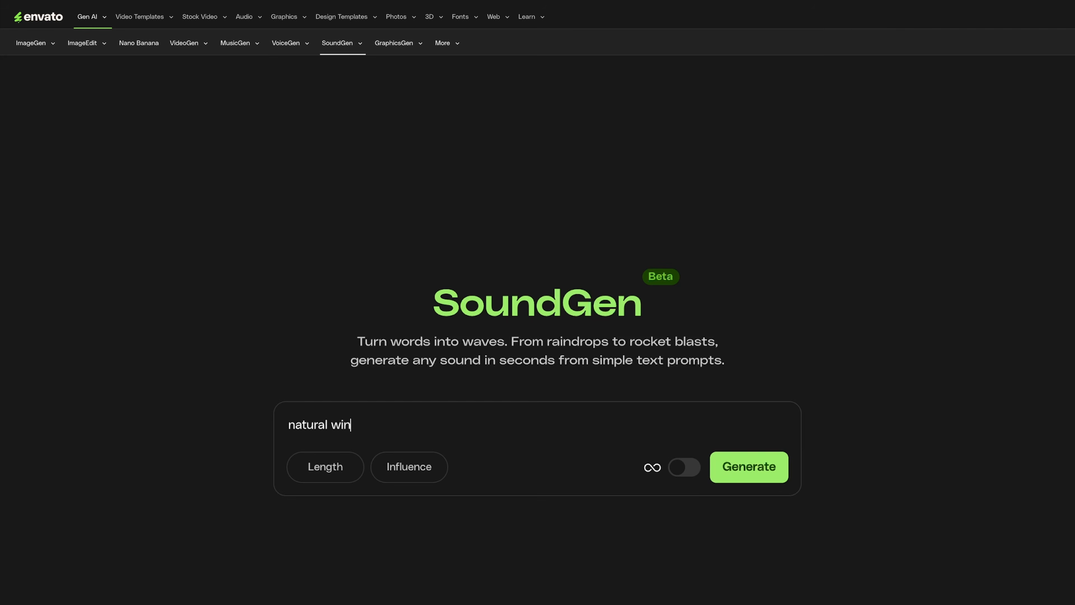
text(d through forest)
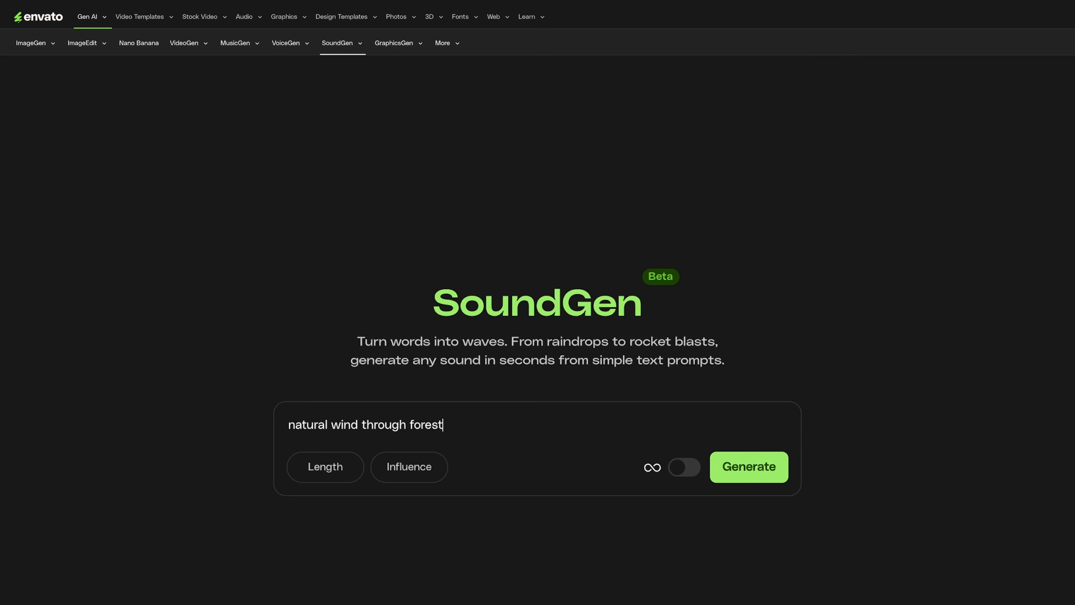
key(Return)
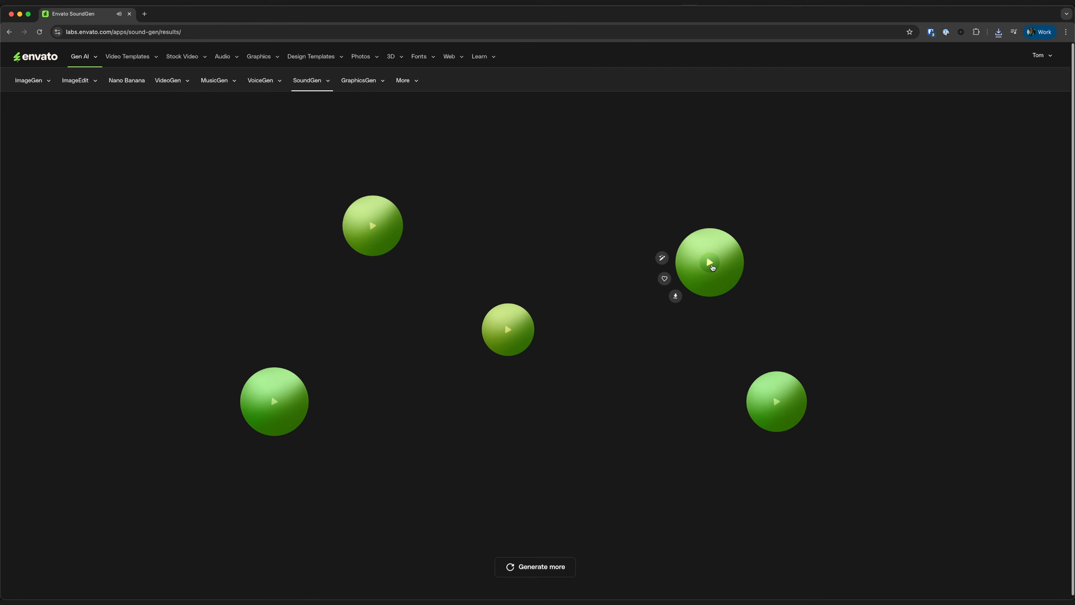
Listen to several of the generated forest wind sounds to compare them
click(709, 263)
click(707, 263)
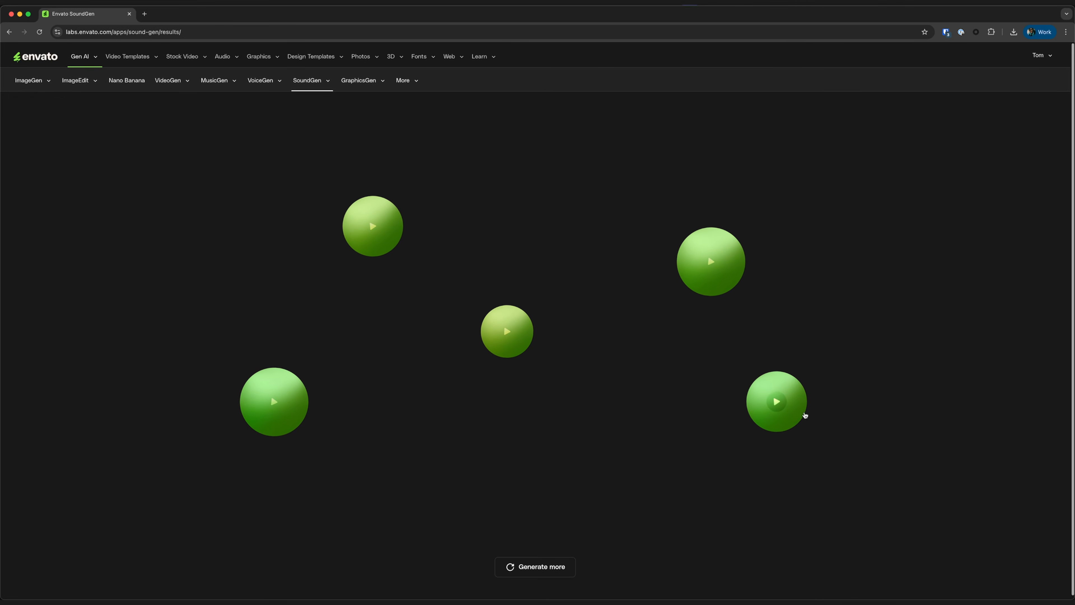
click(778, 403)
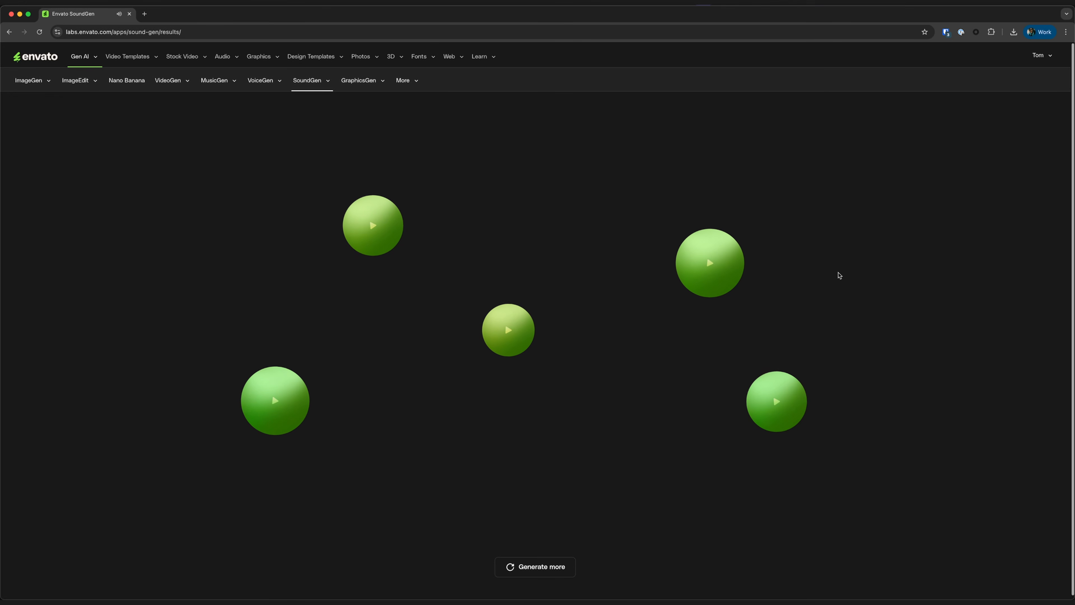
click(378, 227)
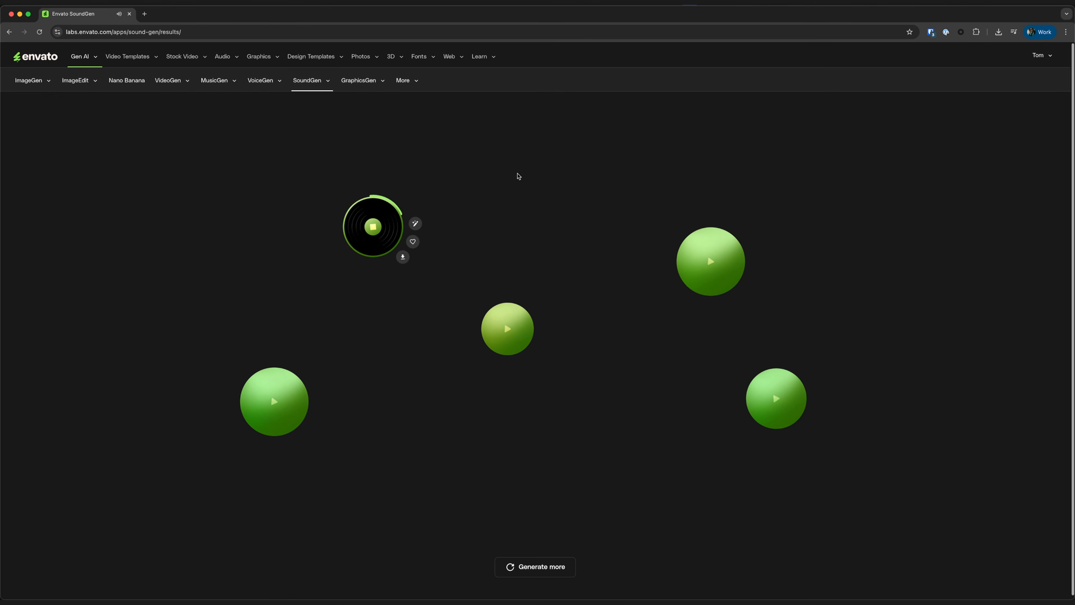
click(507, 328)
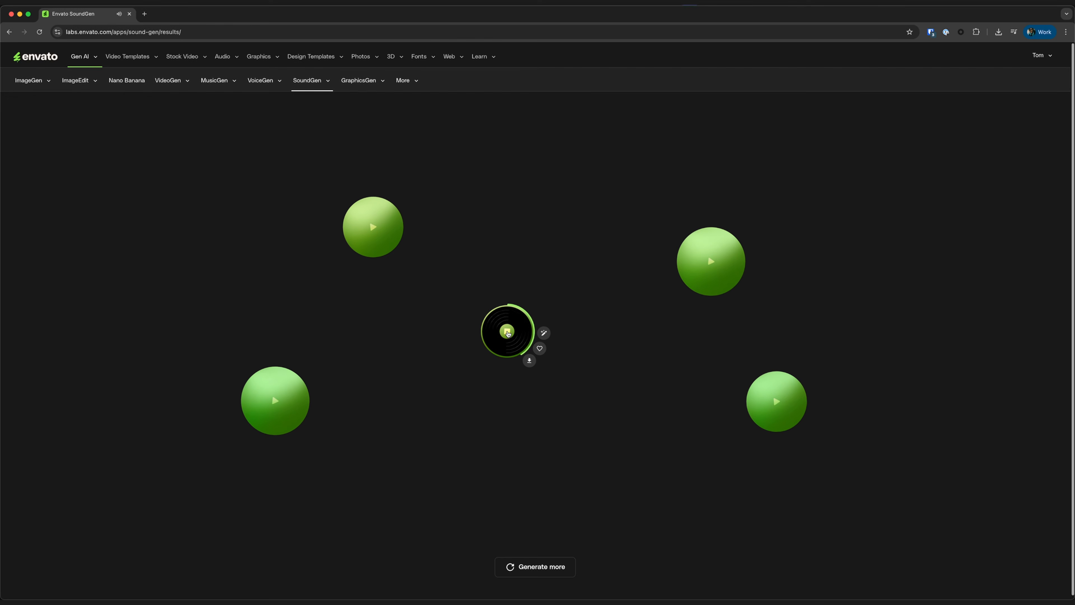
click(522, 330)
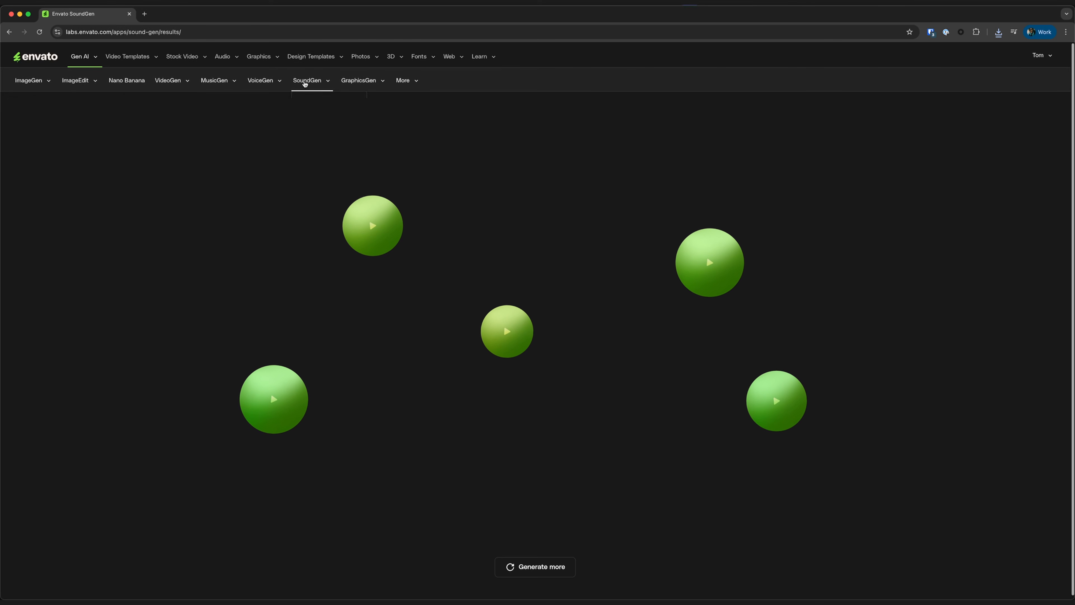
Start a new SoundGen prompt and generate sound effects for "bird sounds"
click(306, 81)
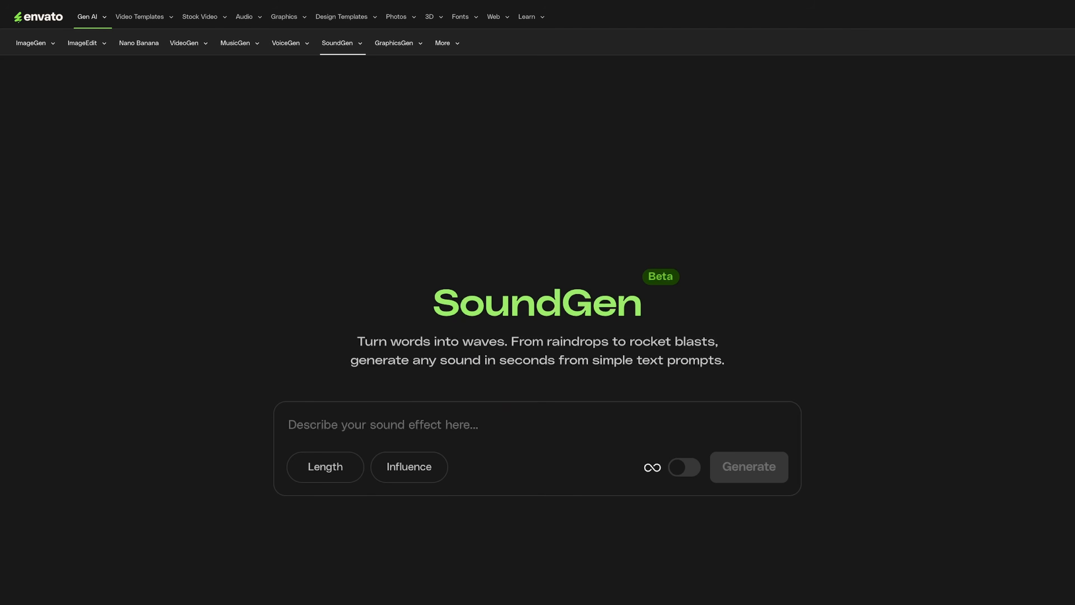
click(365, 425)
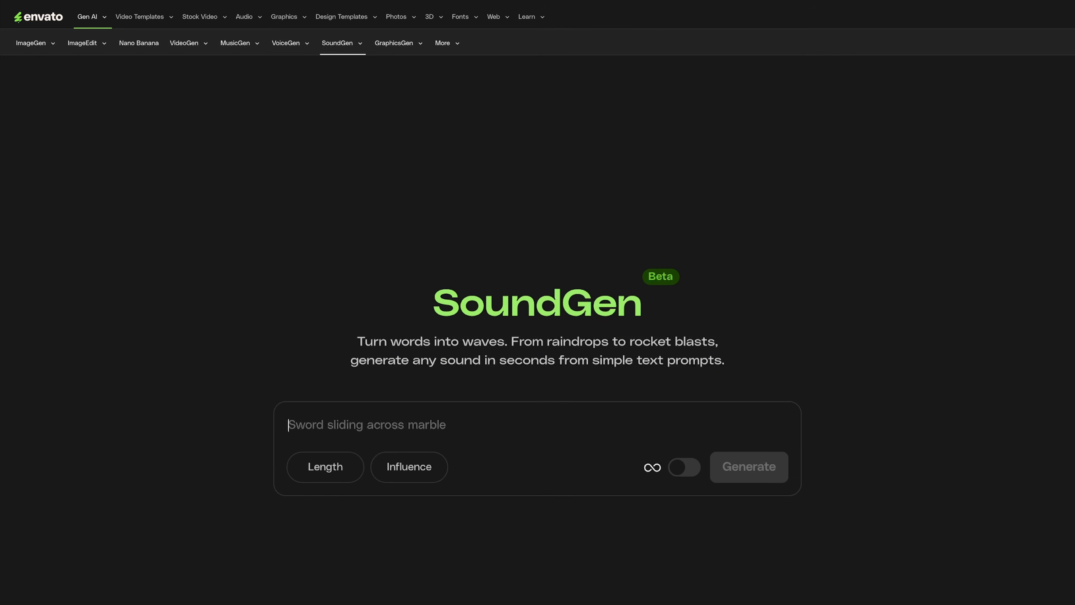
text(bird sounds)
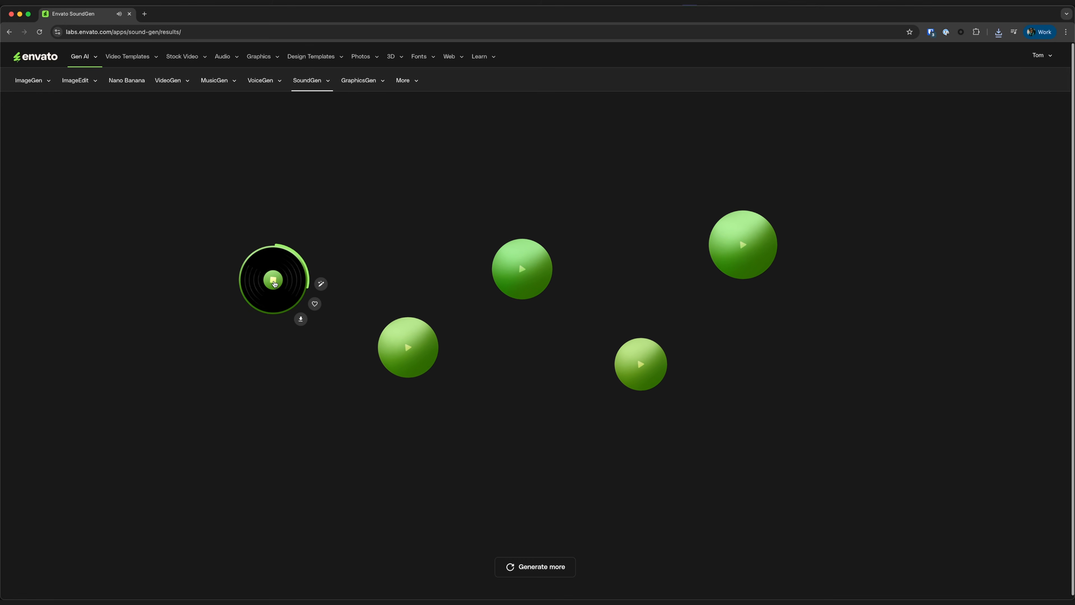
Open the currently playing bird sound for refinement and set its forest reverb to dry
click(321, 285)
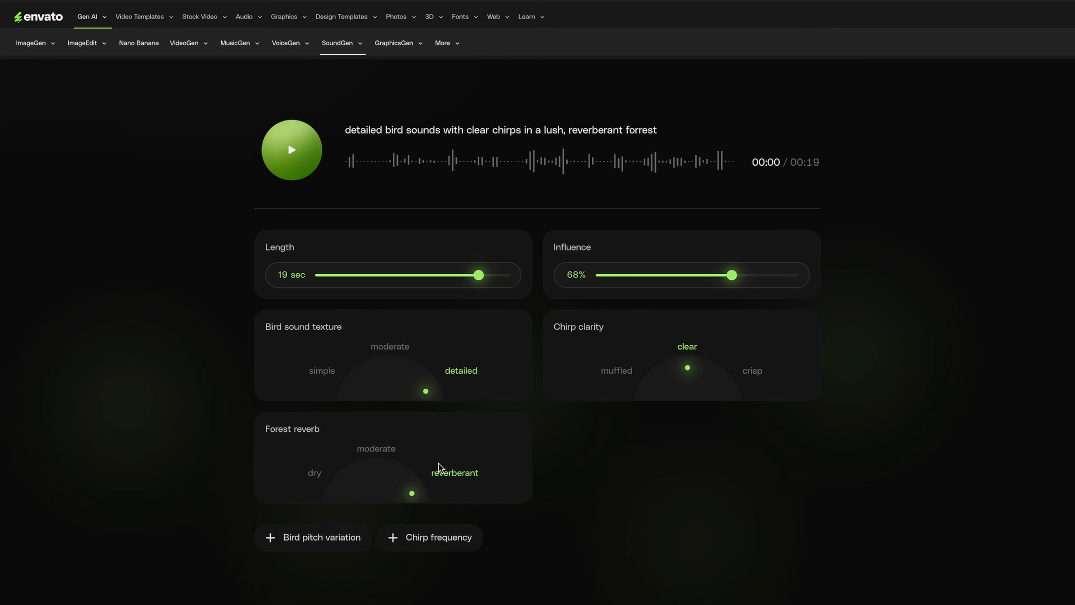
click(316, 472)
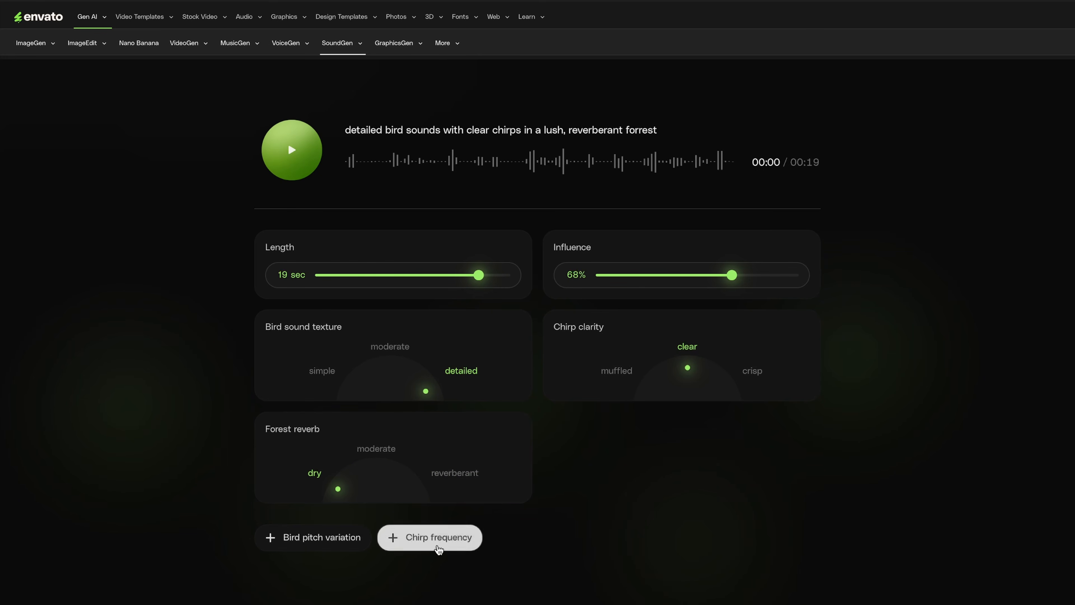
Add a chirp frequency of 2 and a bird pitch variation of 2 to the bird sound's refinement, and listen to a refined result
click(431, 537)
drag(714, 470, 603, 472)
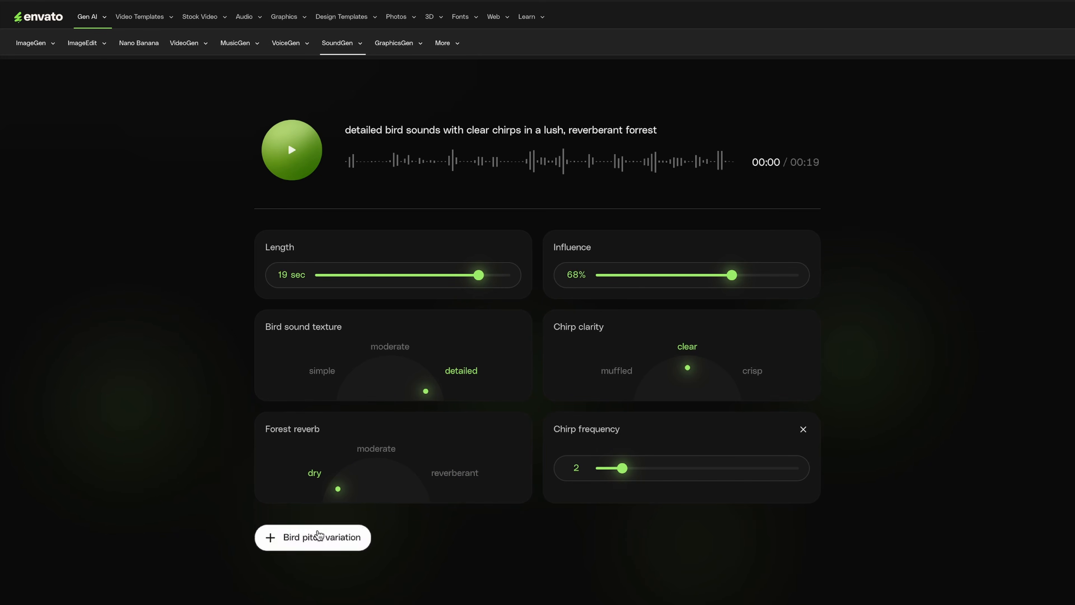
click(331, 532)
drag(580, 559, 373, 550)
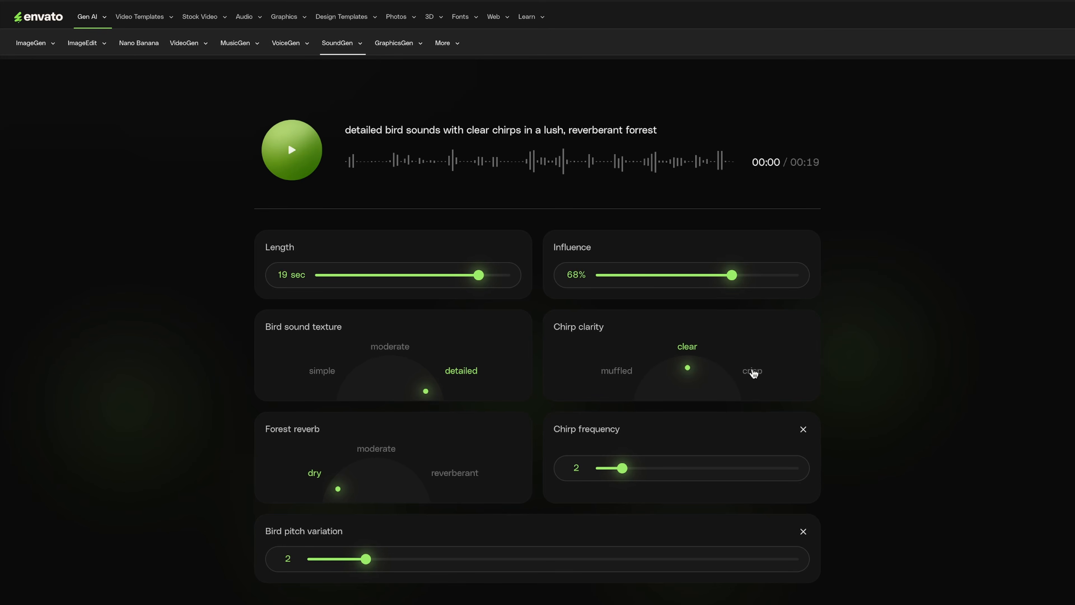
click(647, 382)
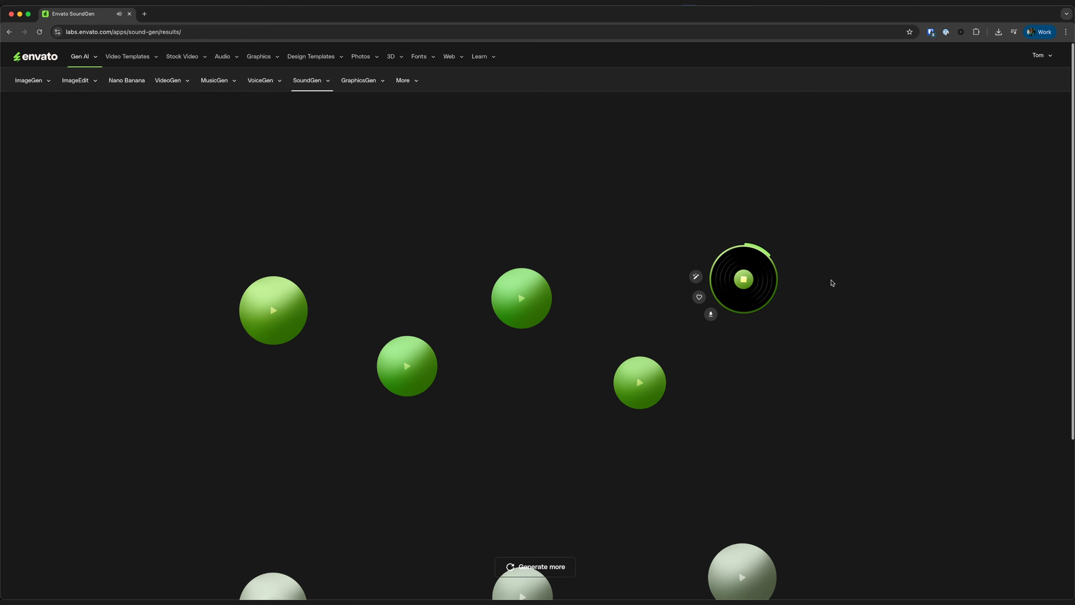
click(746, 283)
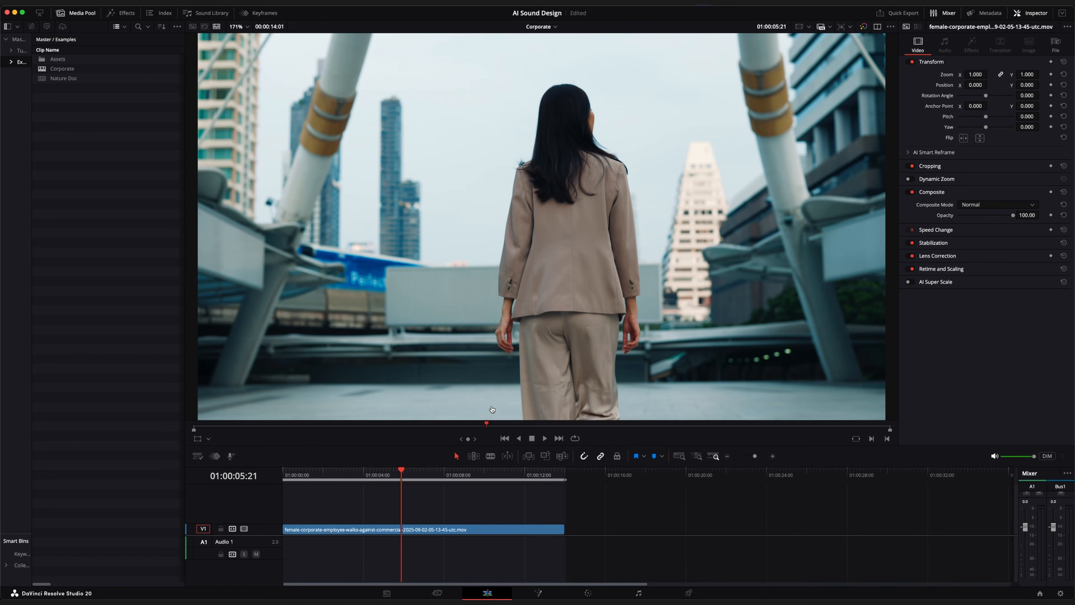
Switch to DaVinci Resolve and scrub through the walking clip in the Corporate timeline
drag(423, 473, 396, 492)
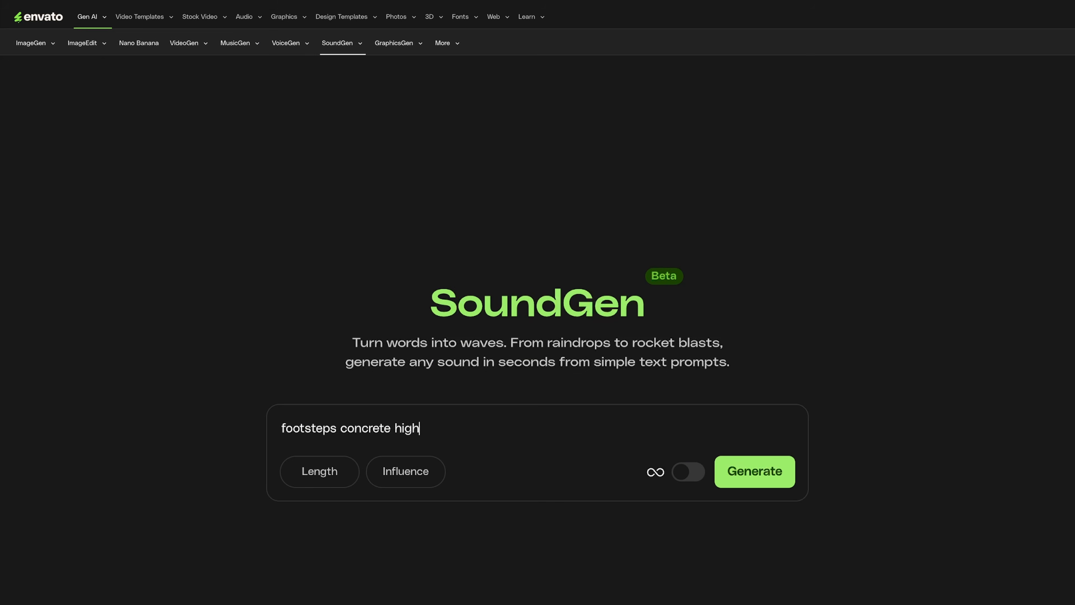
Switch to Envato SoundGen, generate sound effects for "footsteps concrete high heels" and play one of the results
click(771, 475)
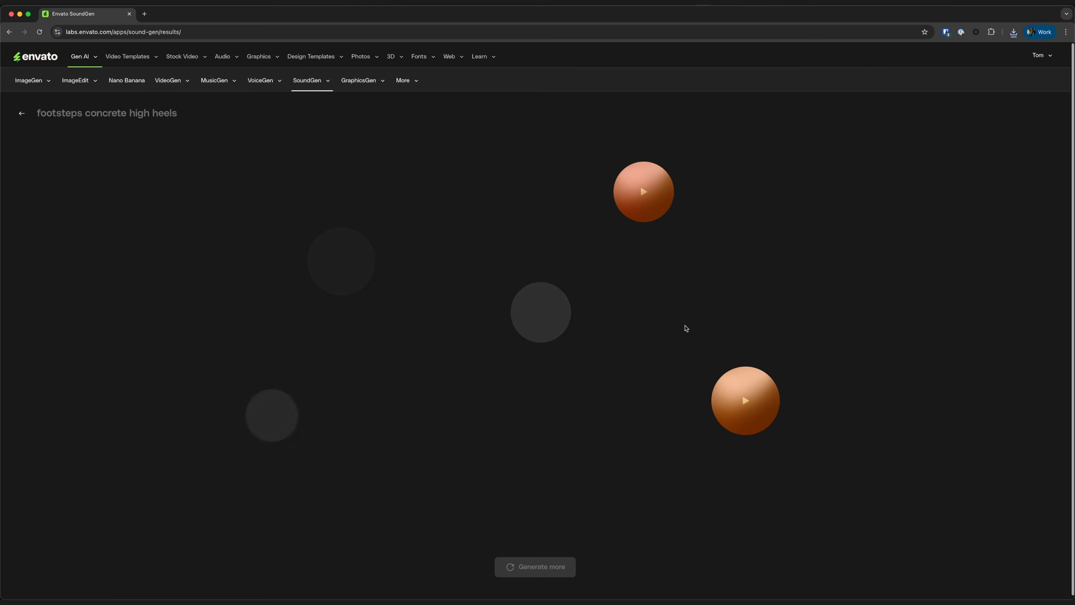
click(642, 194)
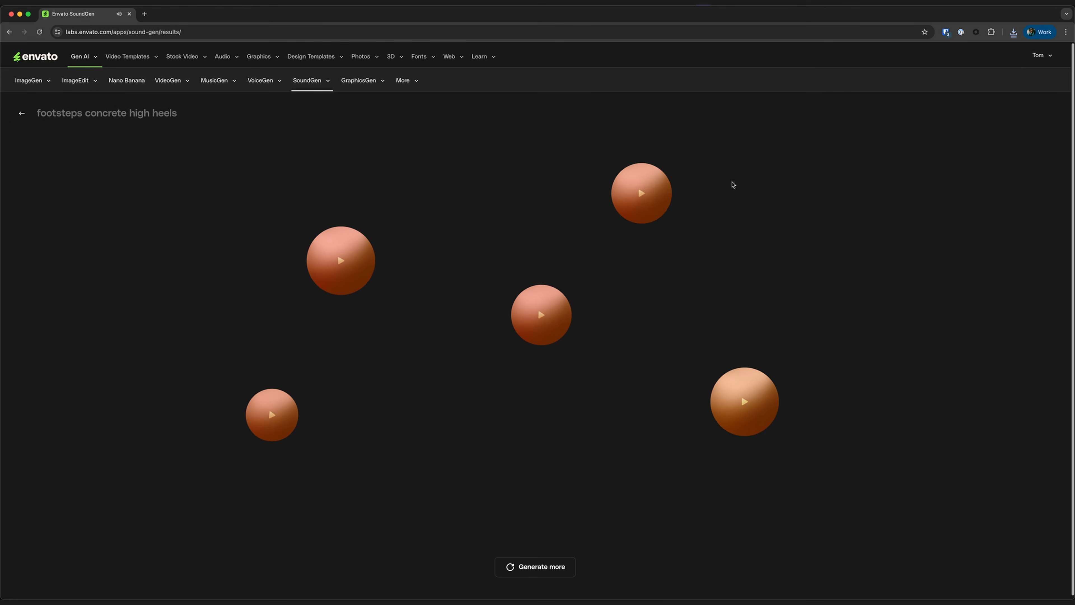
Open the played footsteps sound for refinement and set its footstep speed to 1
click(683, 193)
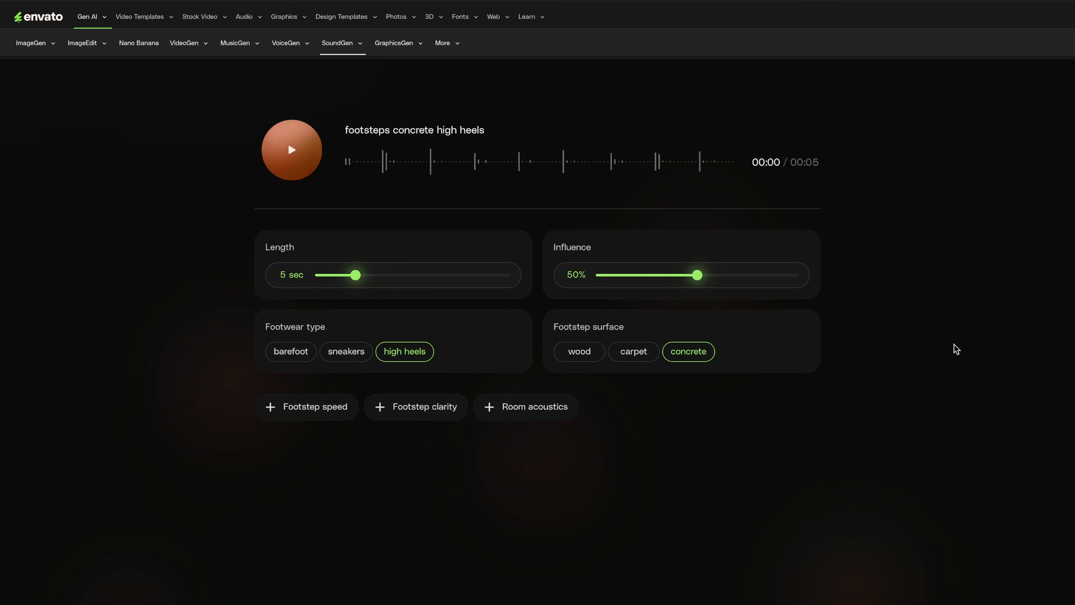
click(296, 408)
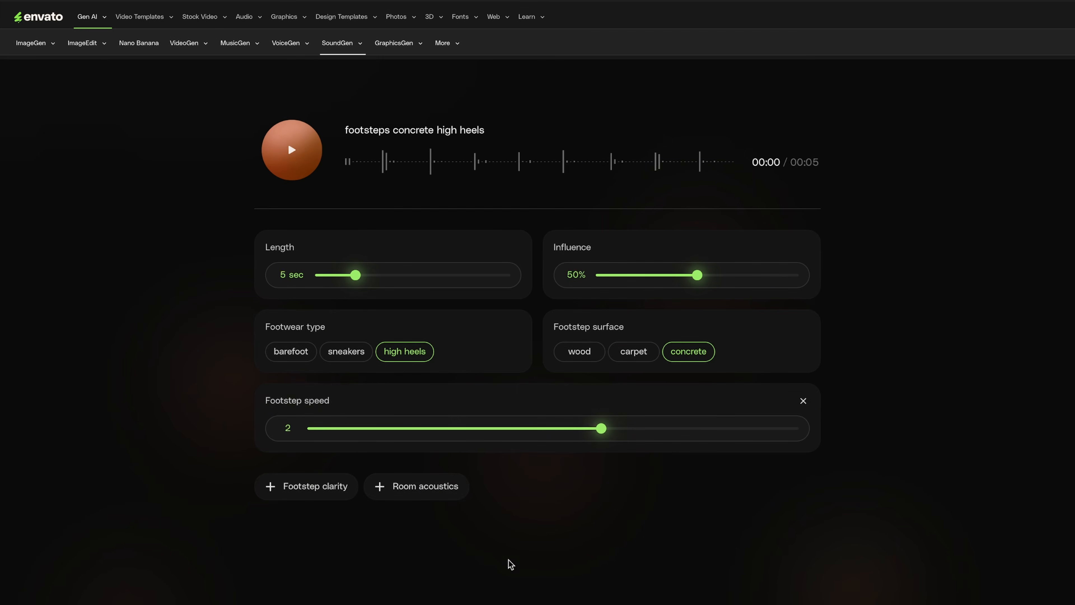
drag(601, 428, 417, 428)
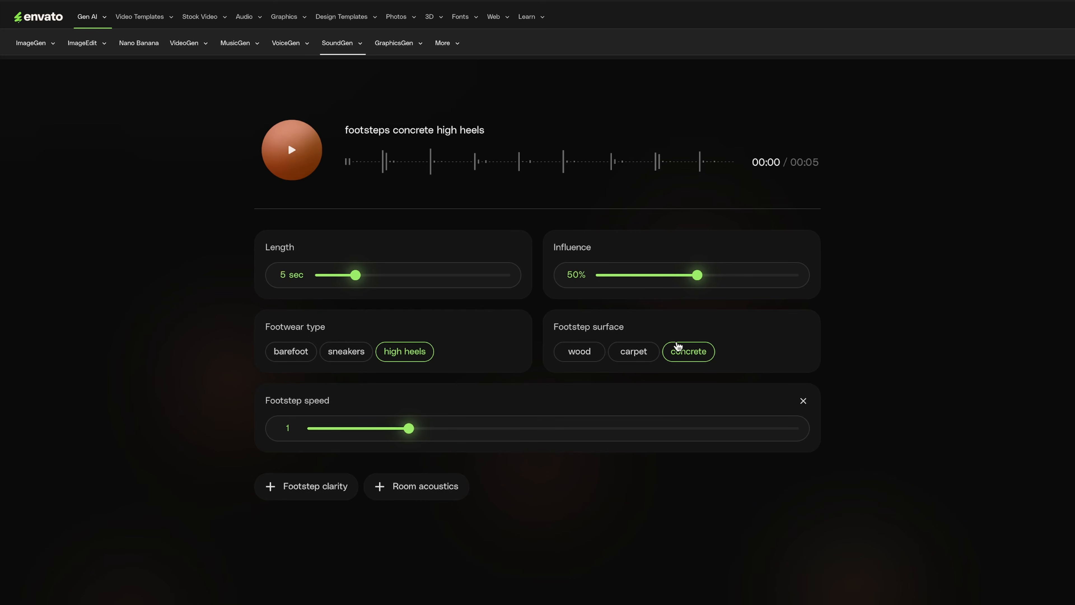
Set the footsteps' room acoustics to open space, add a footstep clarity setting and generate refined versions
click(428, 490)
click(725, 431)
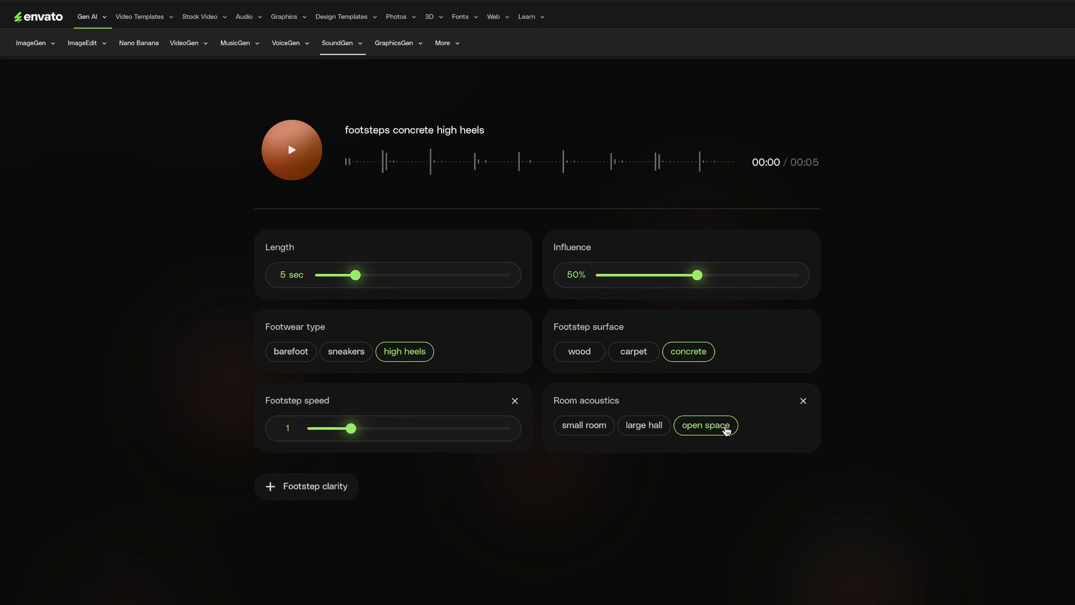
click(309, 491)
click(363, 532)
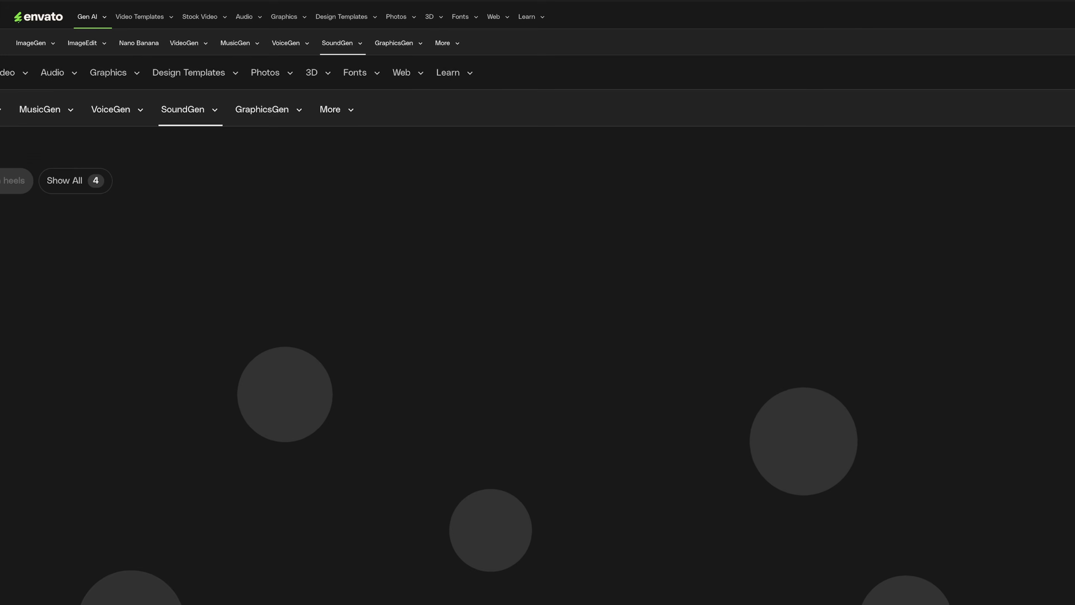
Listen to the middle one of the refined footsteps sounds and download it
click(510, 352)
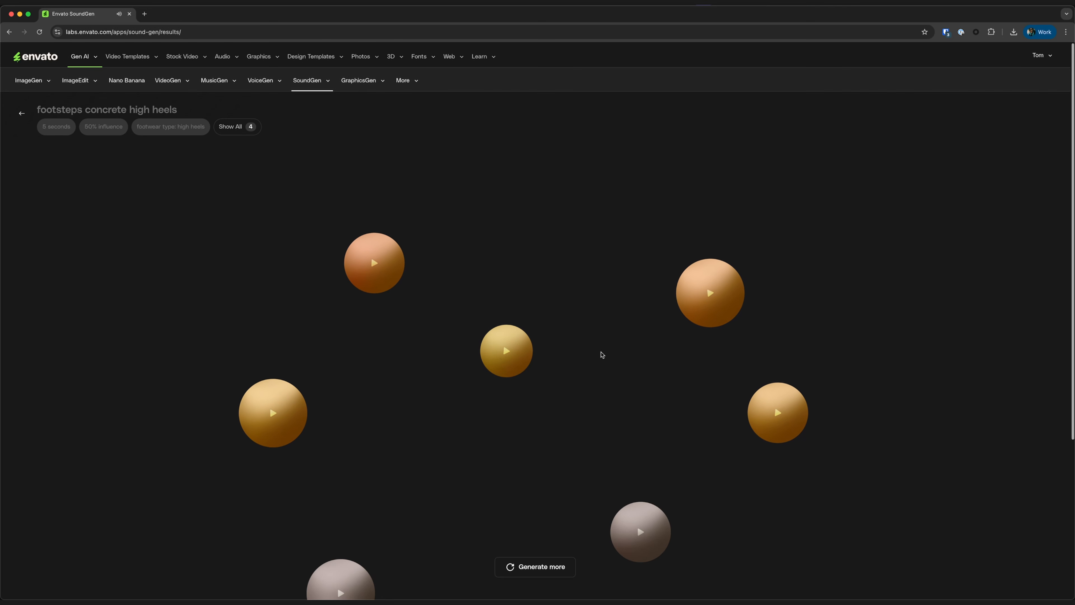
click(528, 381)
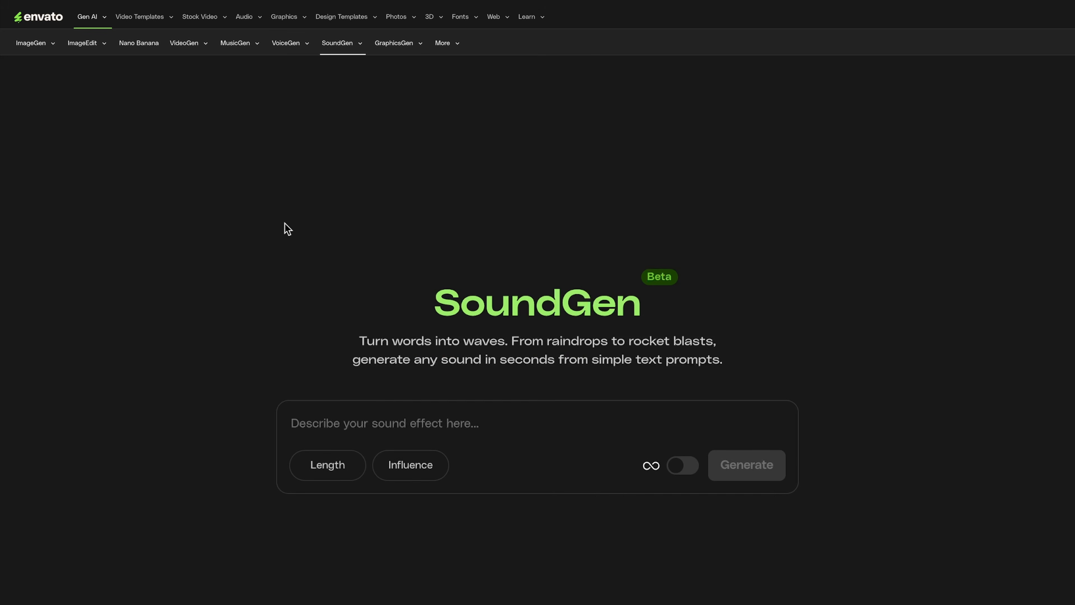
Generate sound effects for "ambient city sounds" and listen to one of the results
text(ambient city sounds)
key(Return)
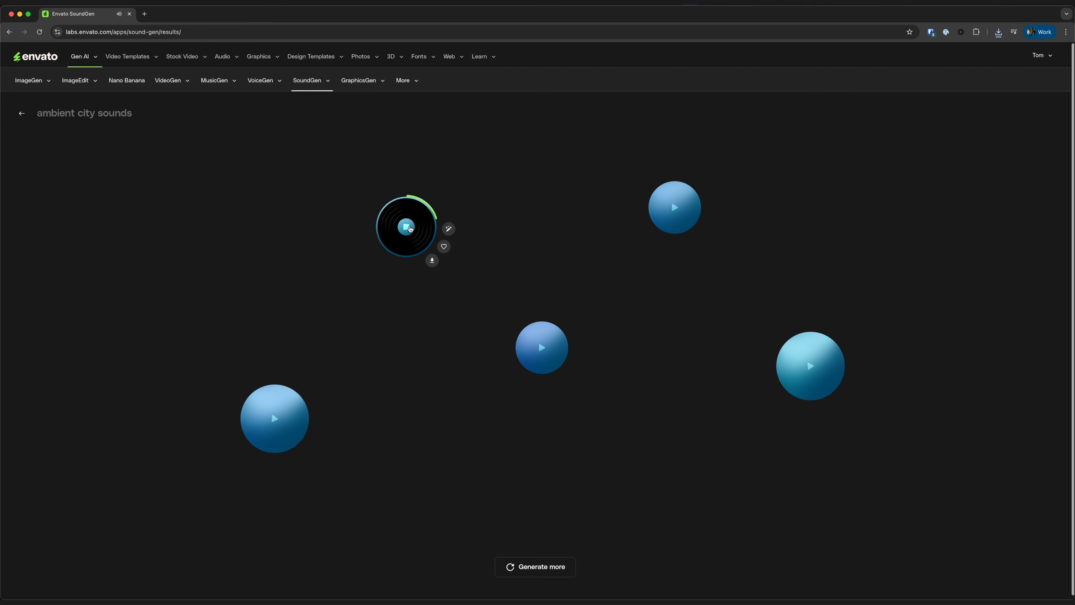
click(407, 228)
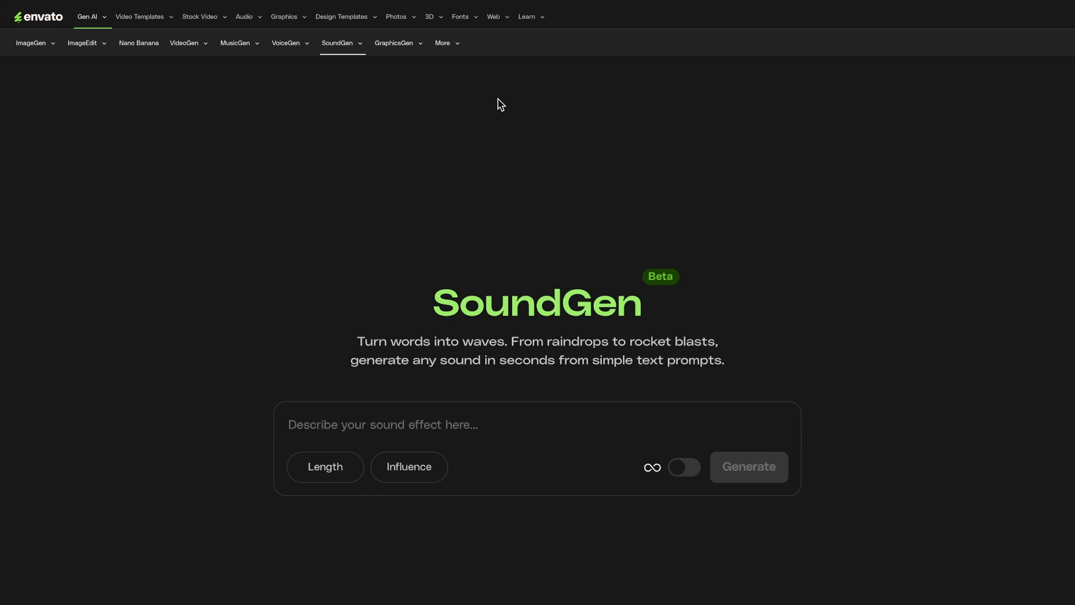
Generate sound effects for "train passing through urban centre" and download the result that was played
click(379, 418)
text(train passing through urba)
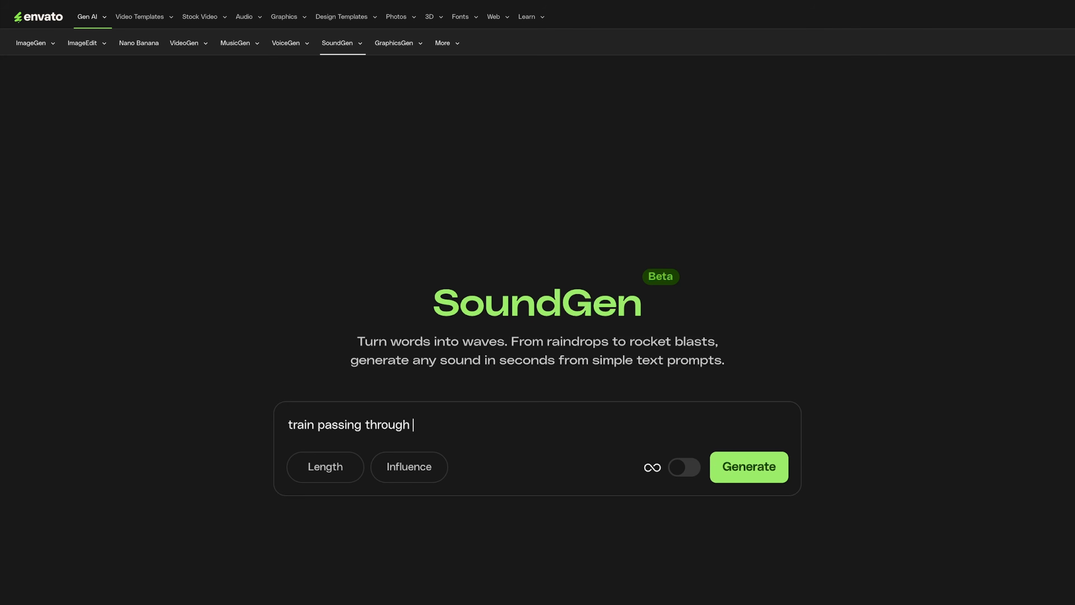
text(n centre)
key(Return)
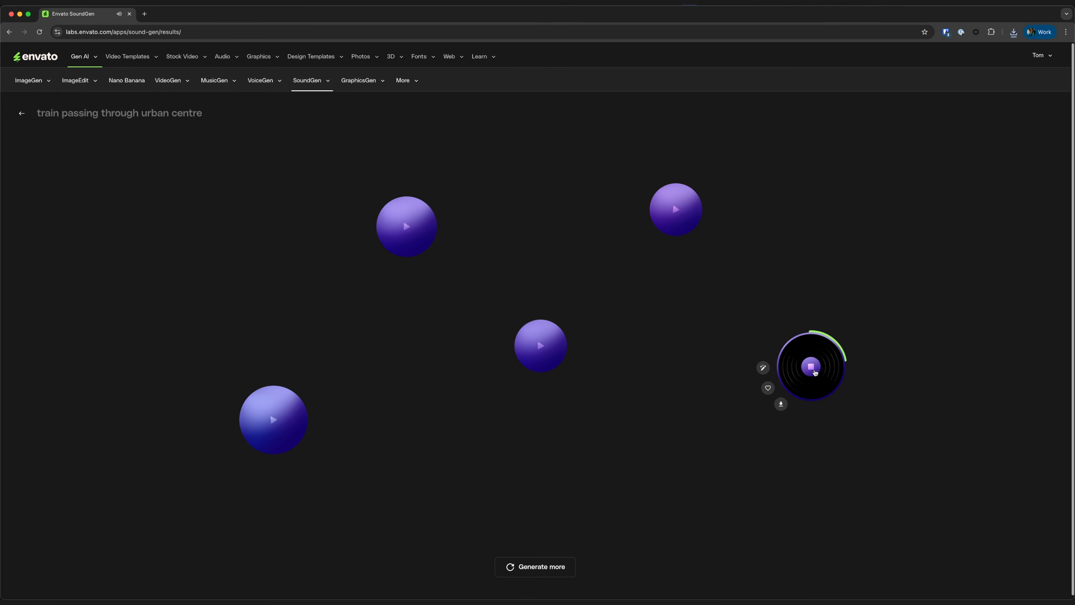
click(814, 370)
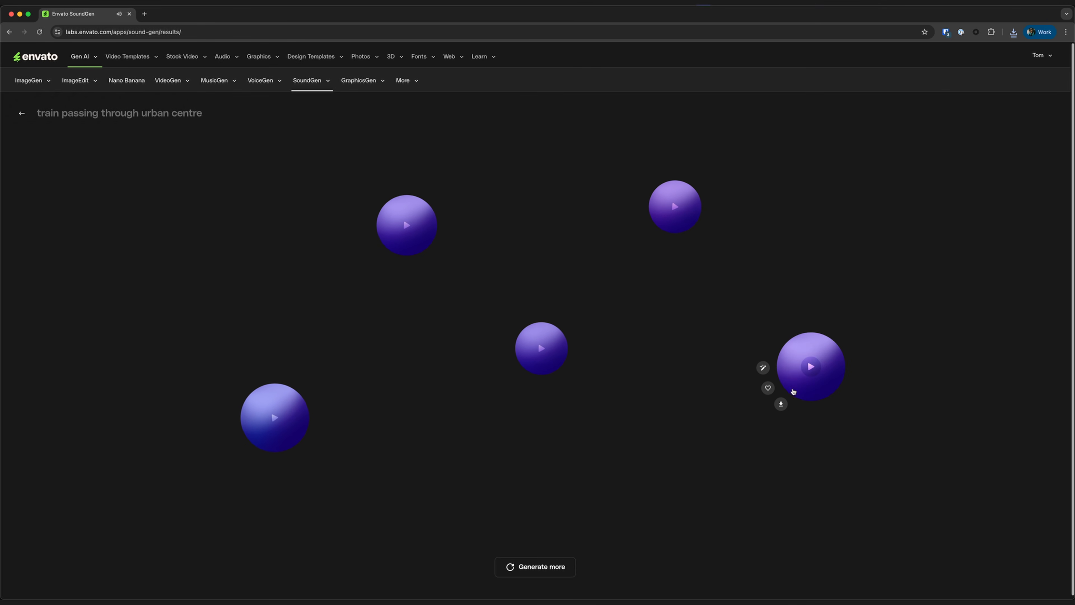
click(781, 405)
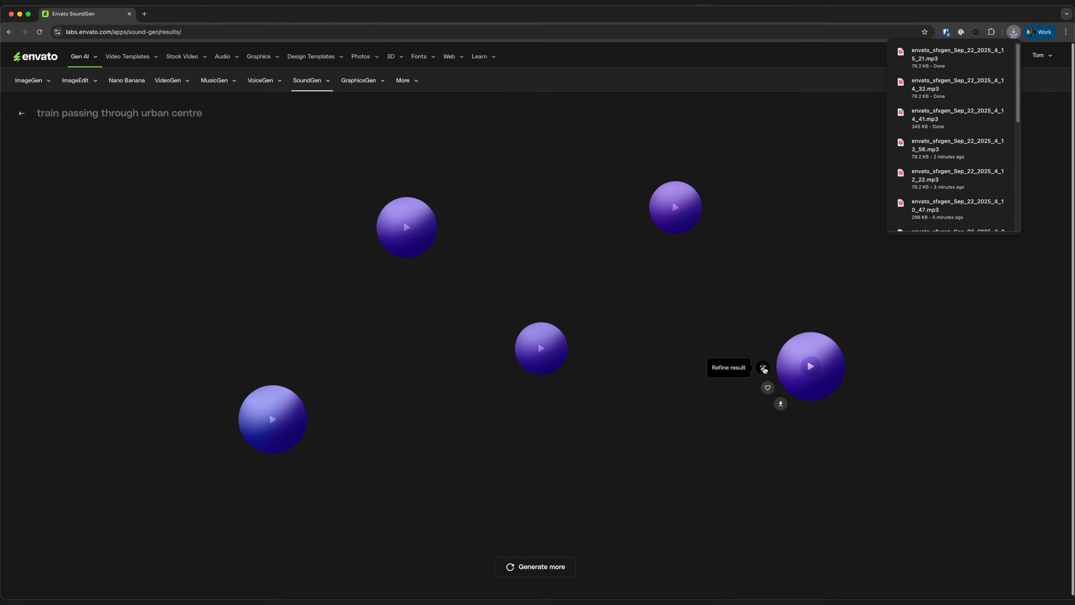
Open the downloaded train sound for refinement and set its length to 16 sec and its urban ambiance to crowded
click(763, 367)
drag(355, 275, 455, 275)
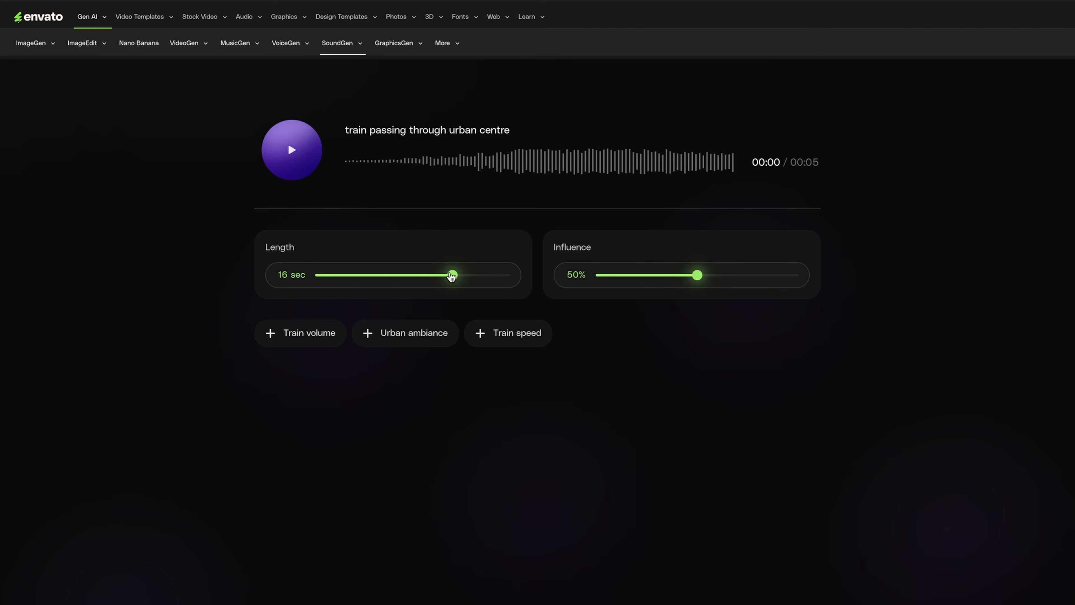
click(372, 336)
click(397, 355)
Add train volume and train speed settings to the train sound's refinement and lower both
click(332, 412)
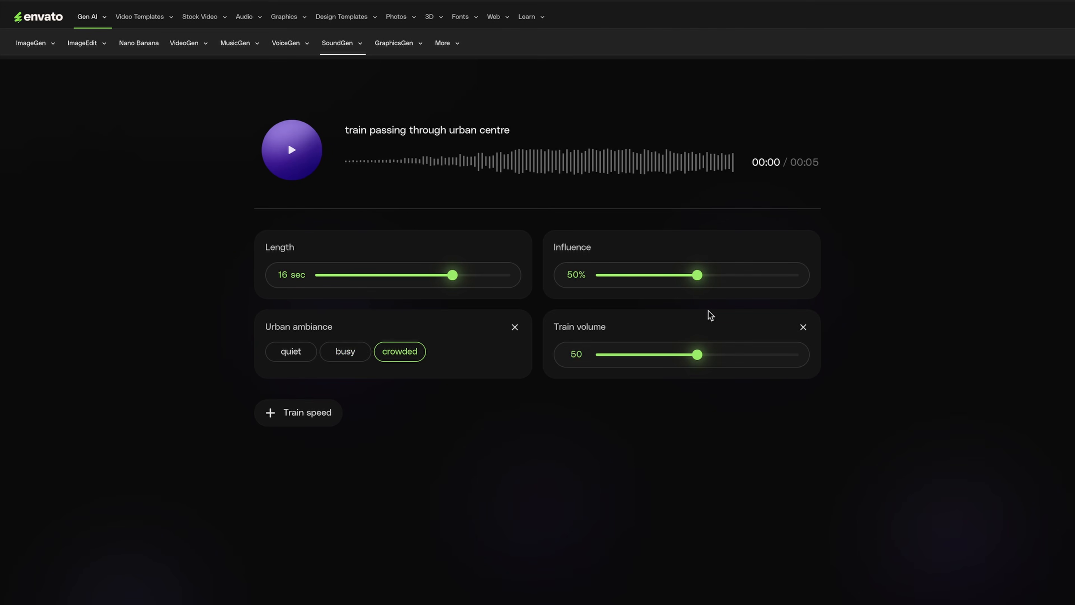
drag(697, 354, 658, 354)
click(311, 423)
drag(580, 432, 355, 434)
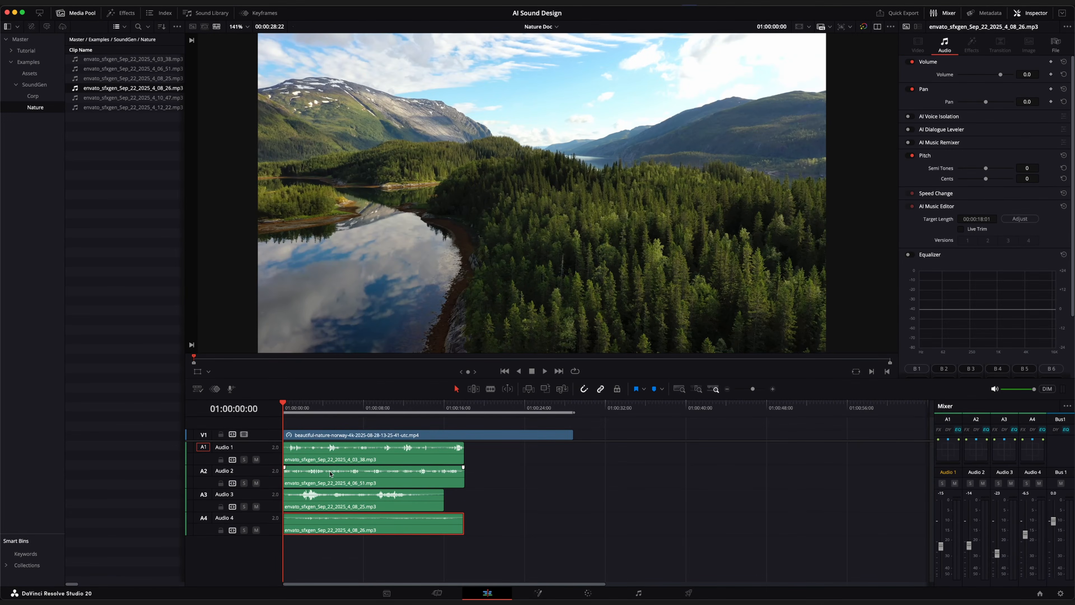
Switch to DaVinci Resolve and play the start of the Nature Doc timeline with its four sound effect tracks
key(space)
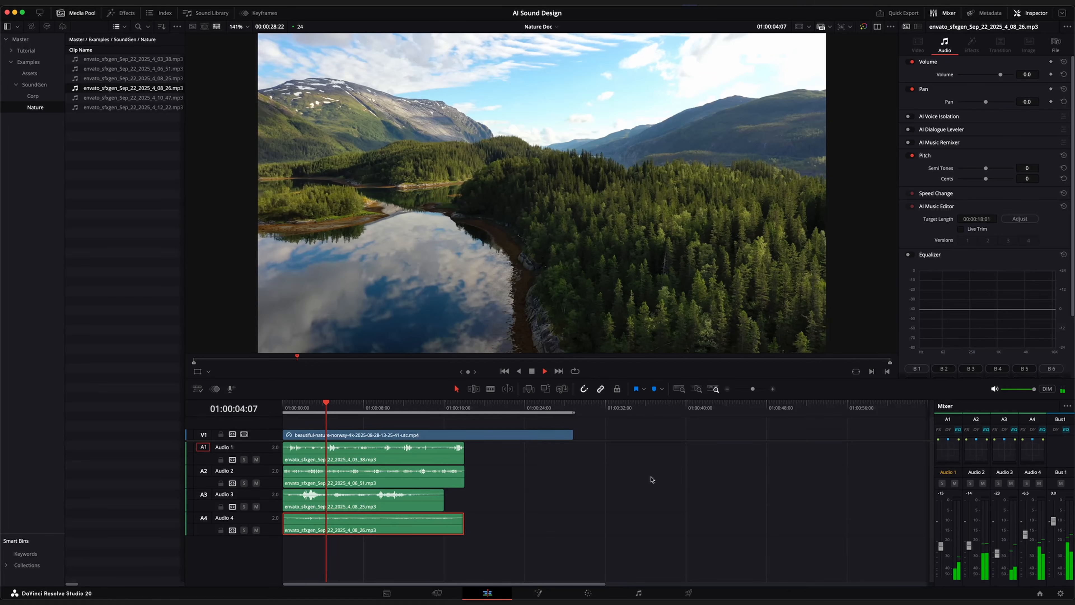
key(space)
Mute the Audio 2 track in the Nature Doc timeline and play the mix without it
click(356, 484)
click(256, 483)
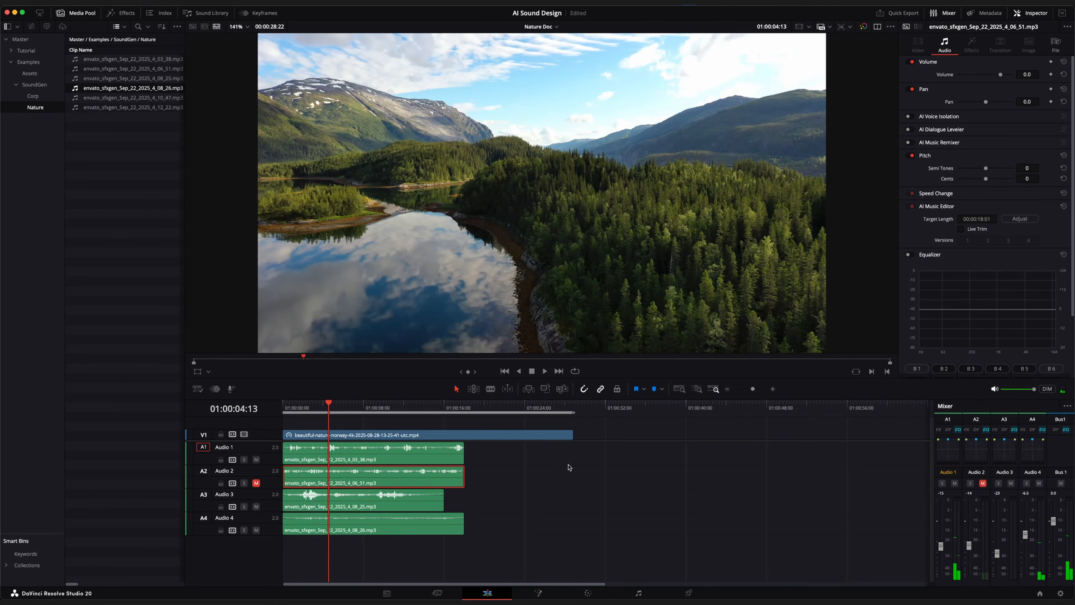
key(space)
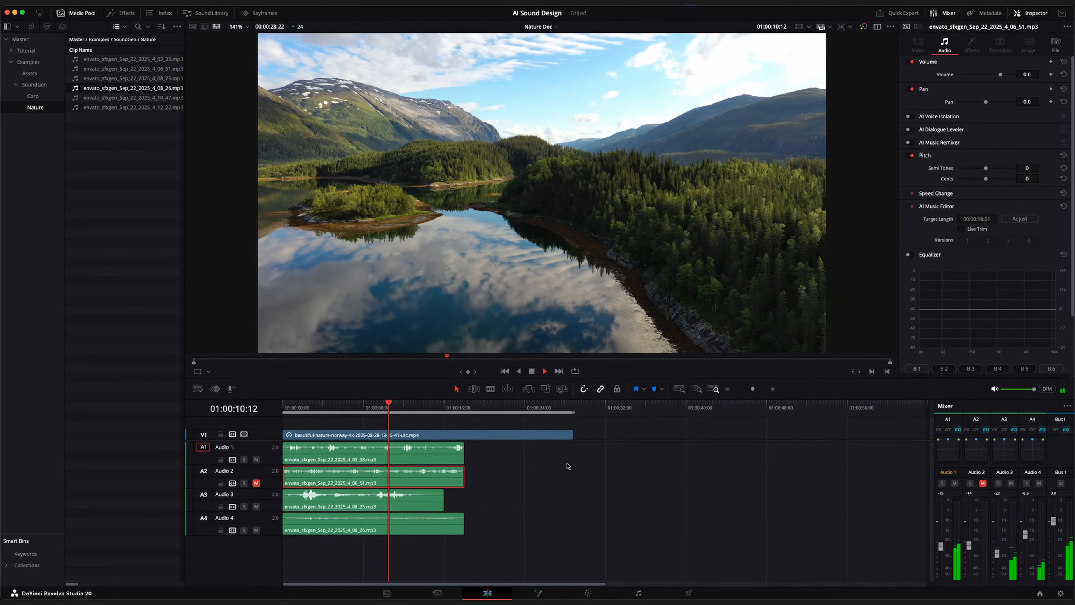
key(space)
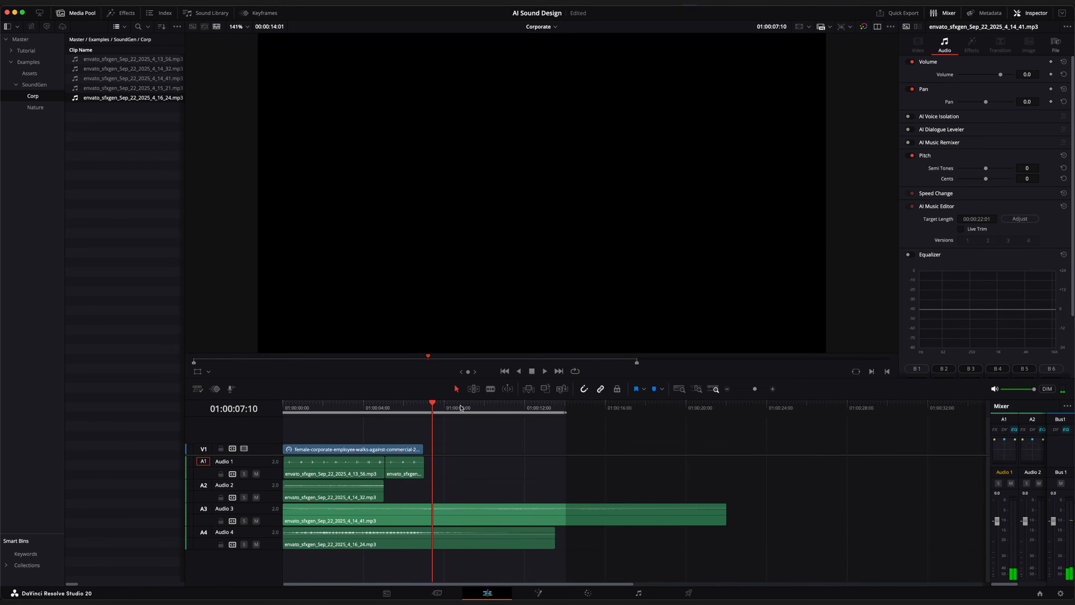
Play the Corporate timeline from its start to check the layered footsteps, city and train sounds
click(461, 407)
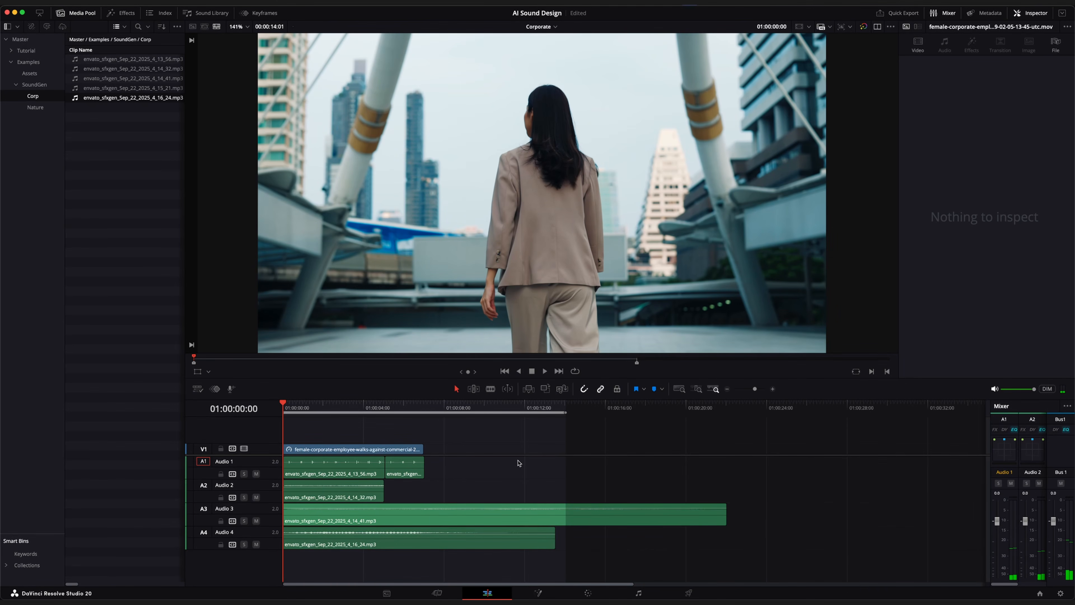
key(space)
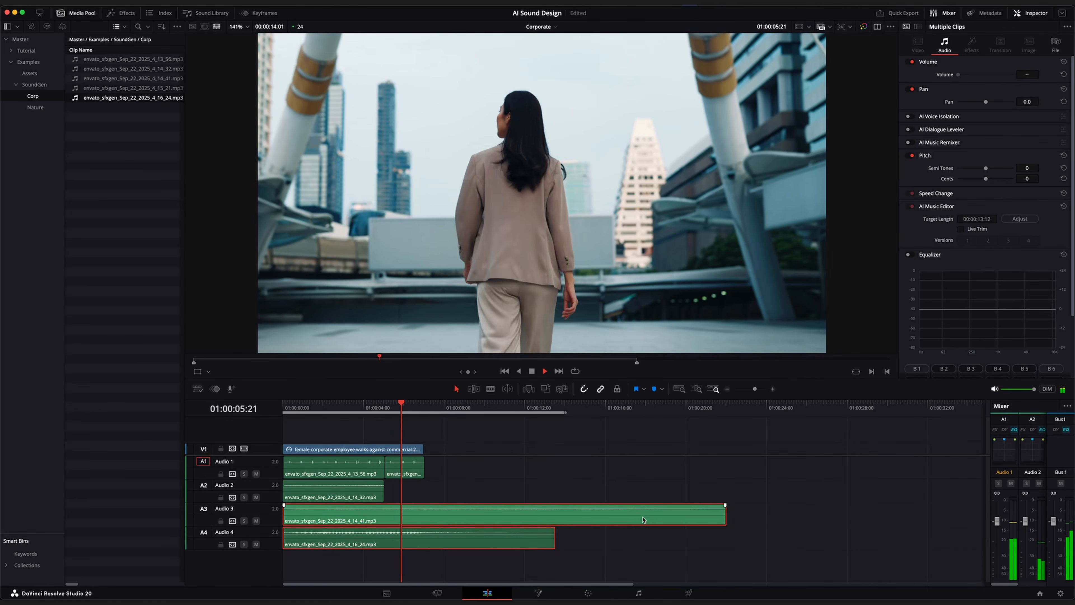
key(space)
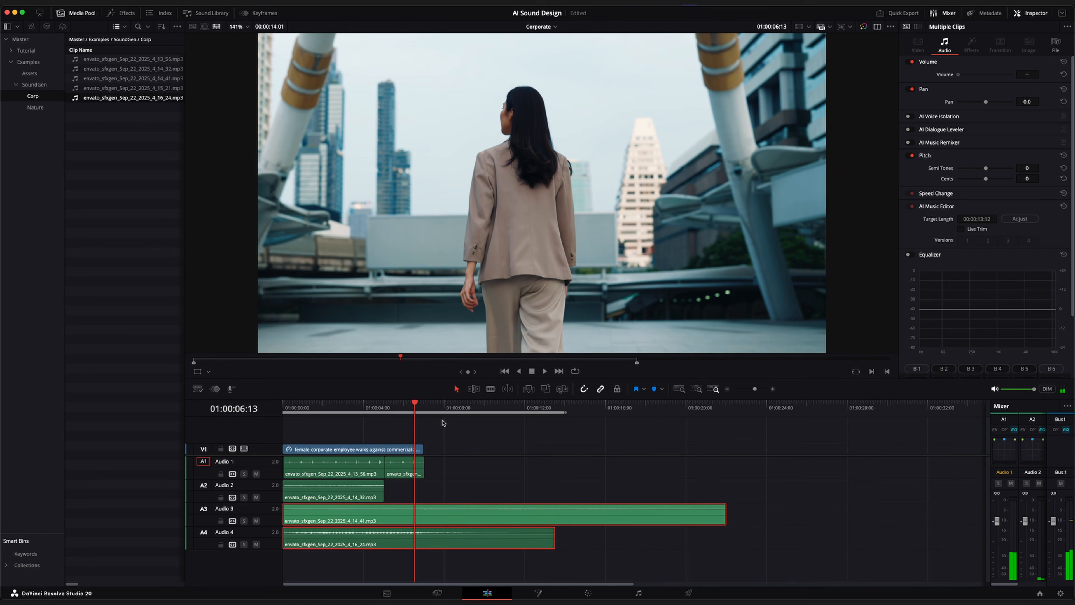
Save the project, play the Corporate timeline again from the start and clear the clip selection
key(super+s)
key(Home)
key(space)
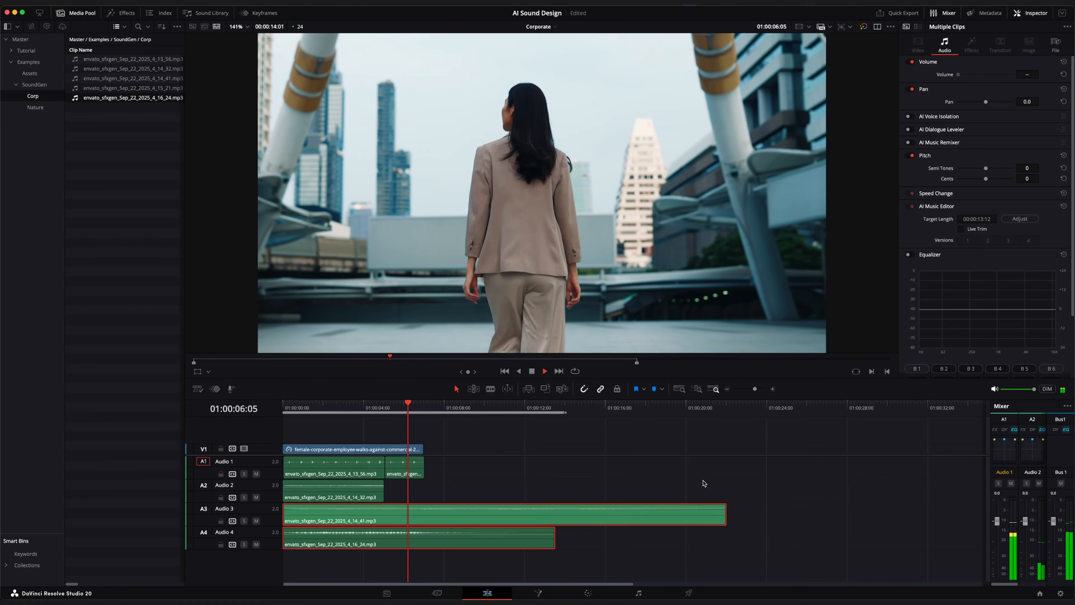
key(space)
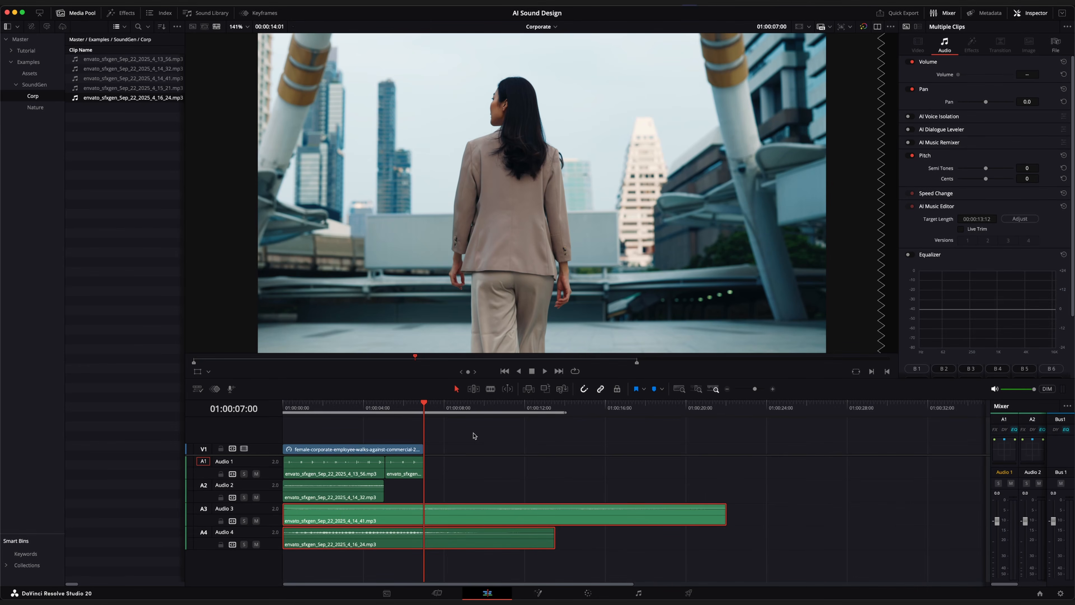
click(469, 434)
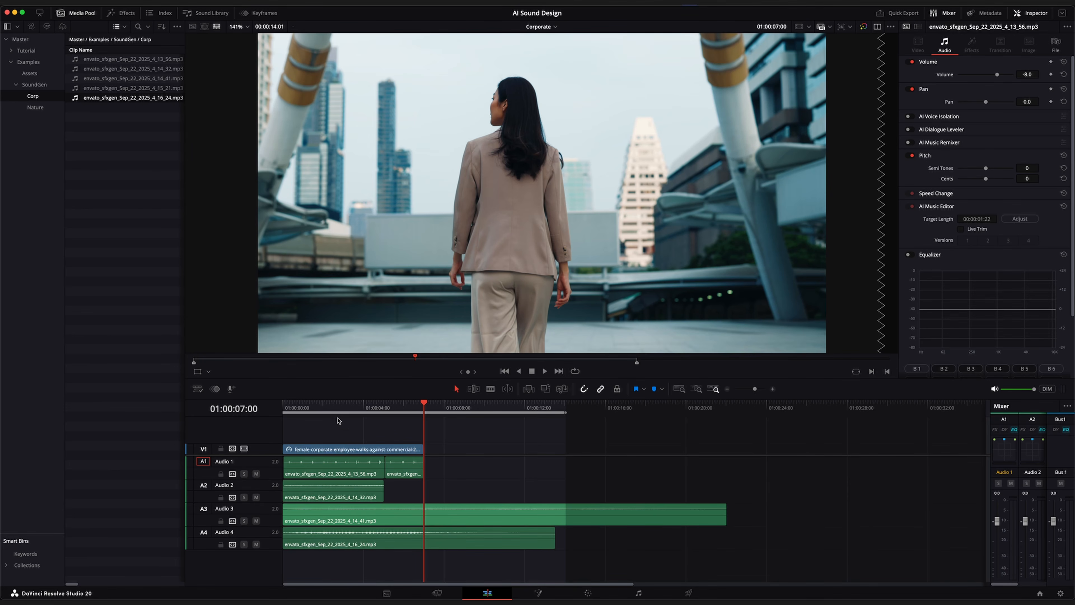
Solo the Audio 1 footsteps track and play the Corporate timeline from the start
click(327, 406)
click(244, 474)
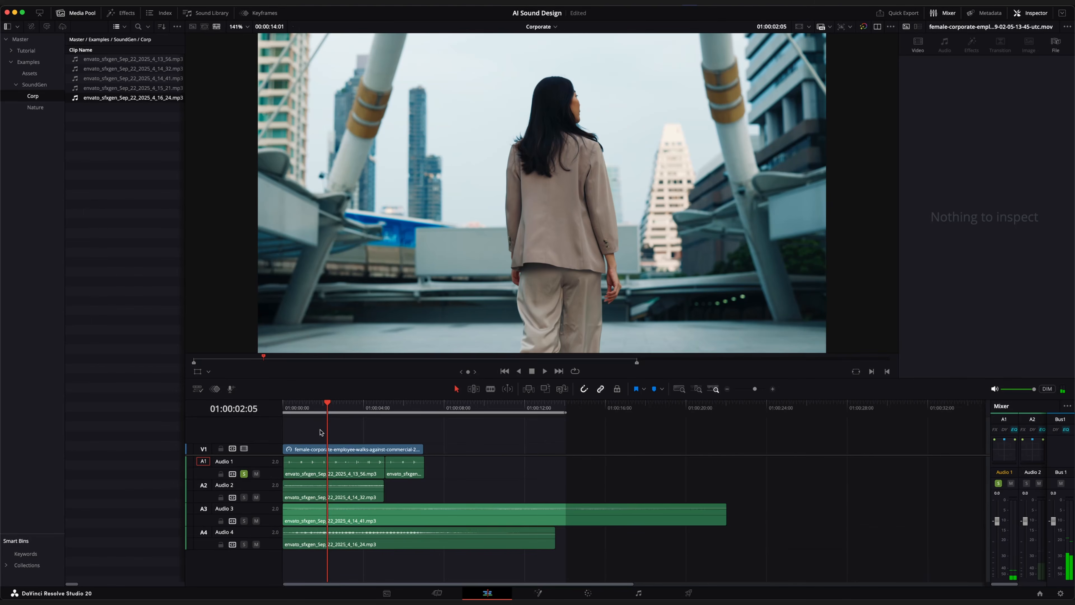
key(Home)
key(space)
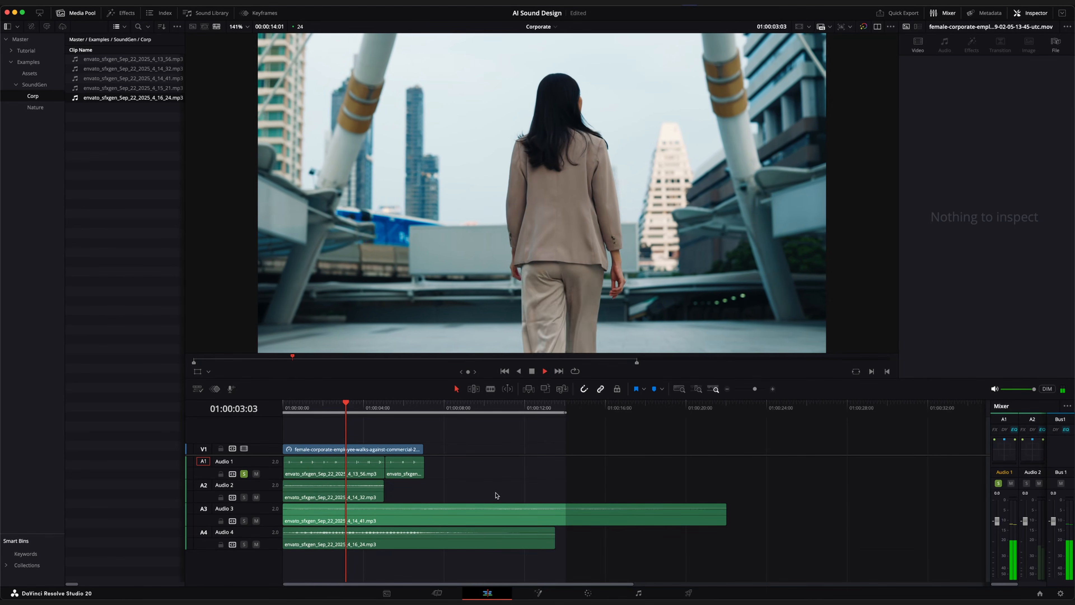
Solo the Audio 4 track instead of Audio 1 and play the Corporate timeline from the start
key(space)
click(244, 473)
click(244, 544)
key(Home)
key(space)
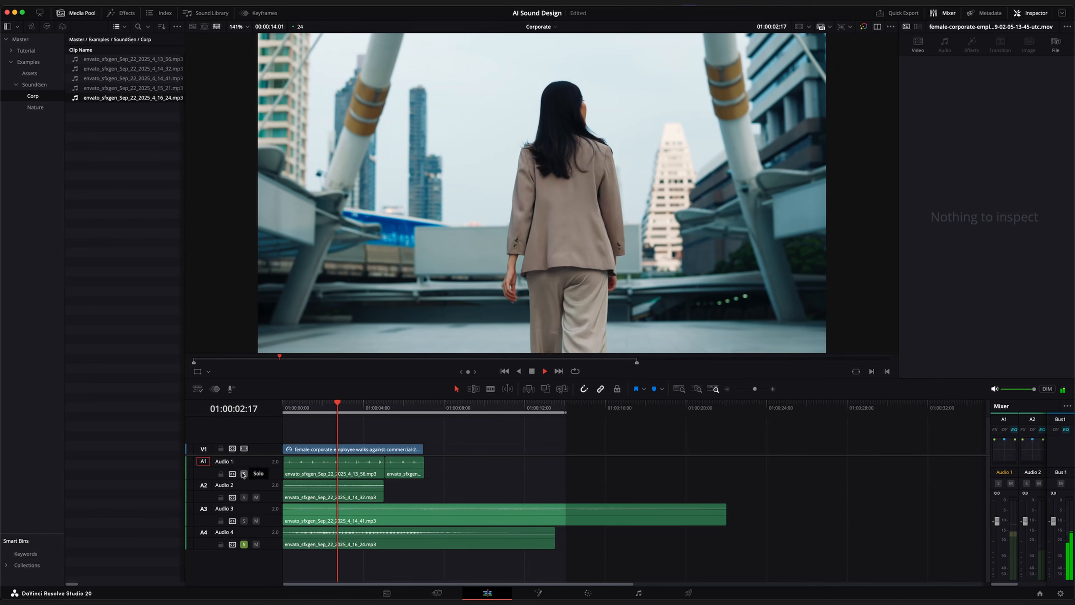
Remove the Audio 4 solo, hear the full Corporate mix, and return the playhead to the start with nothing selected
click(244, 544)
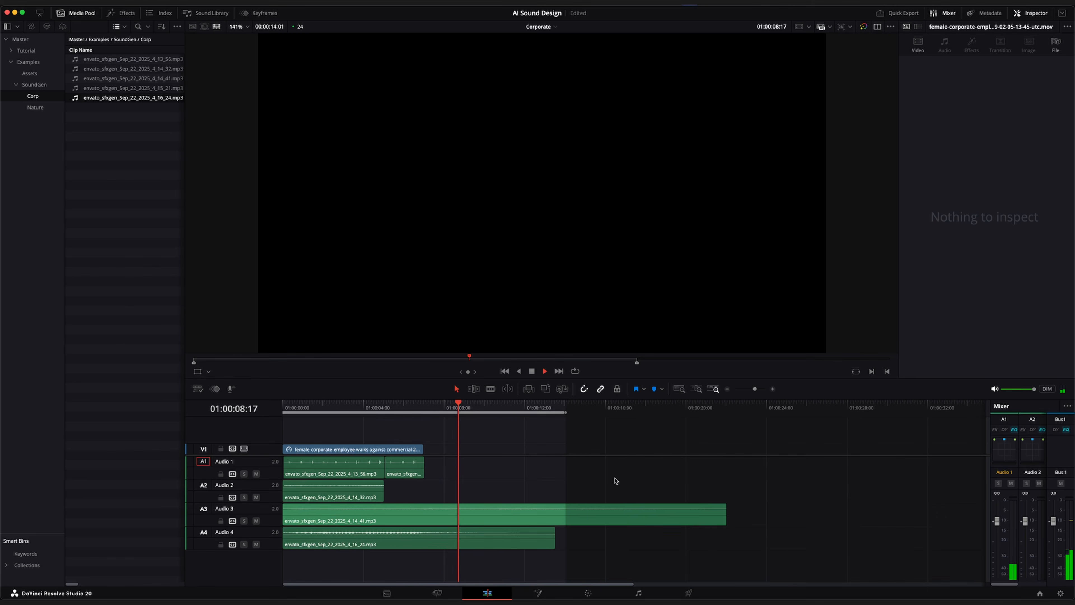
key(space)
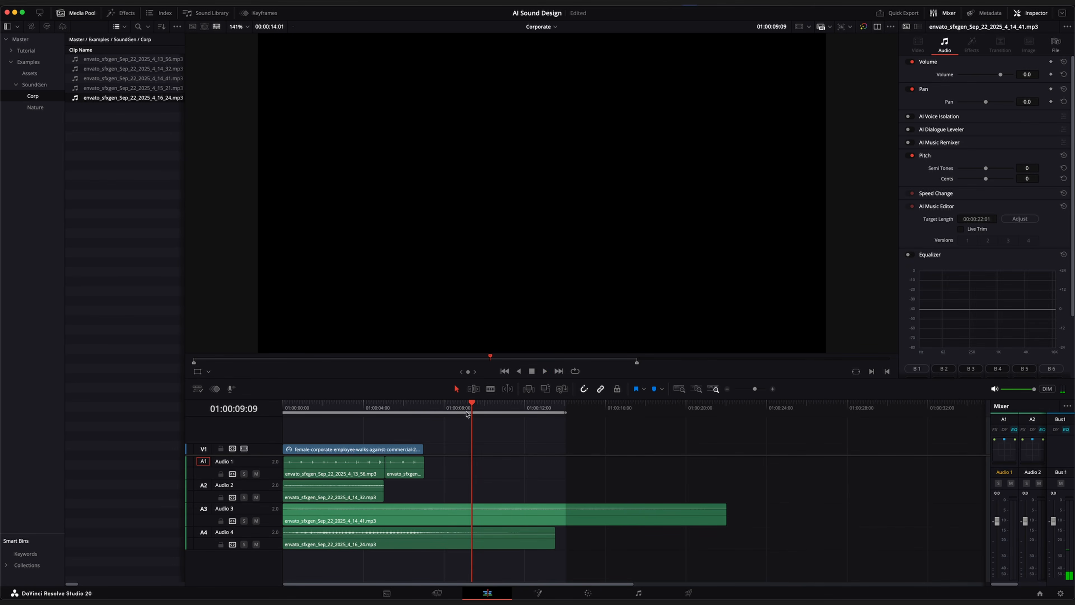
key(Home)
click(495, 465)
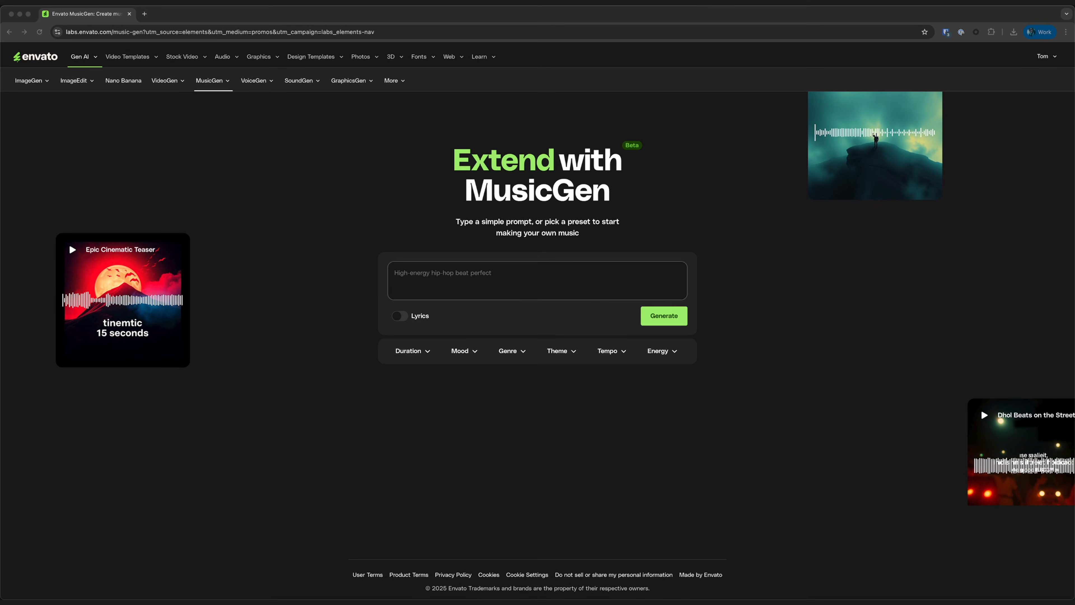
Generate music in Envato MusicGen from the prompt "Nature documentary music, orchestral, inspiring, 70 BPM, David Attenborough style"
click(445, 270)
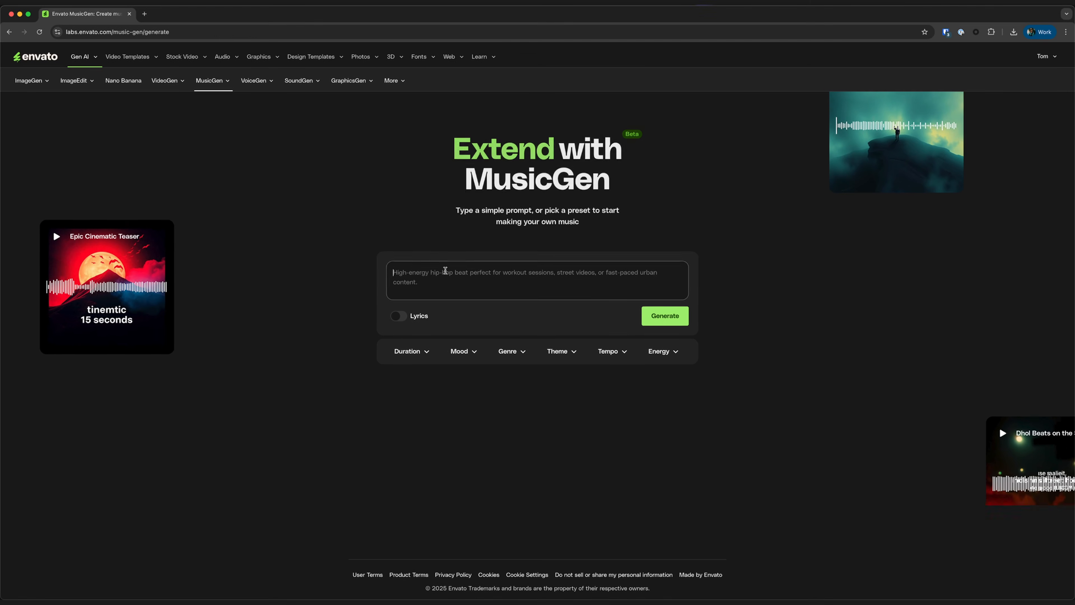
text(Nature documentary music, orchestral, inspiring, 70 BPM, David Attenborough style)
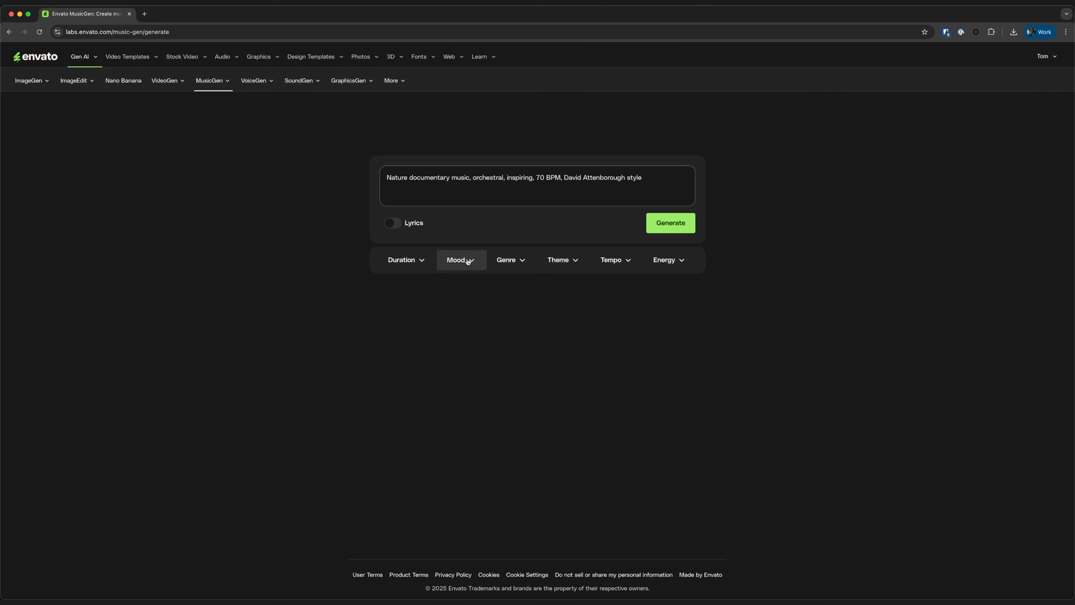
mouse_move(505, 259)
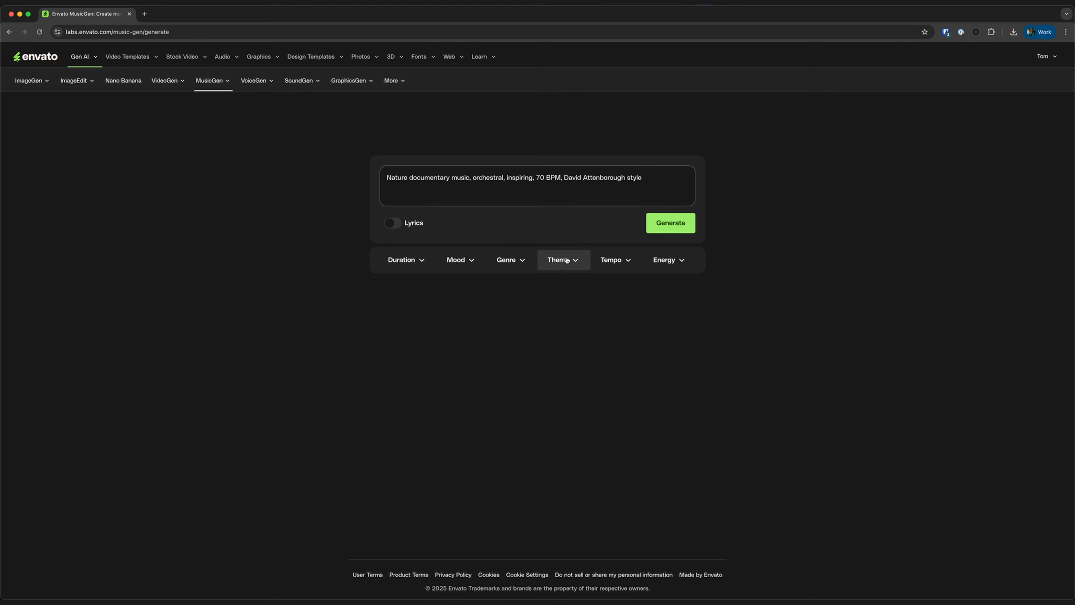
mouse_move(672, 266)
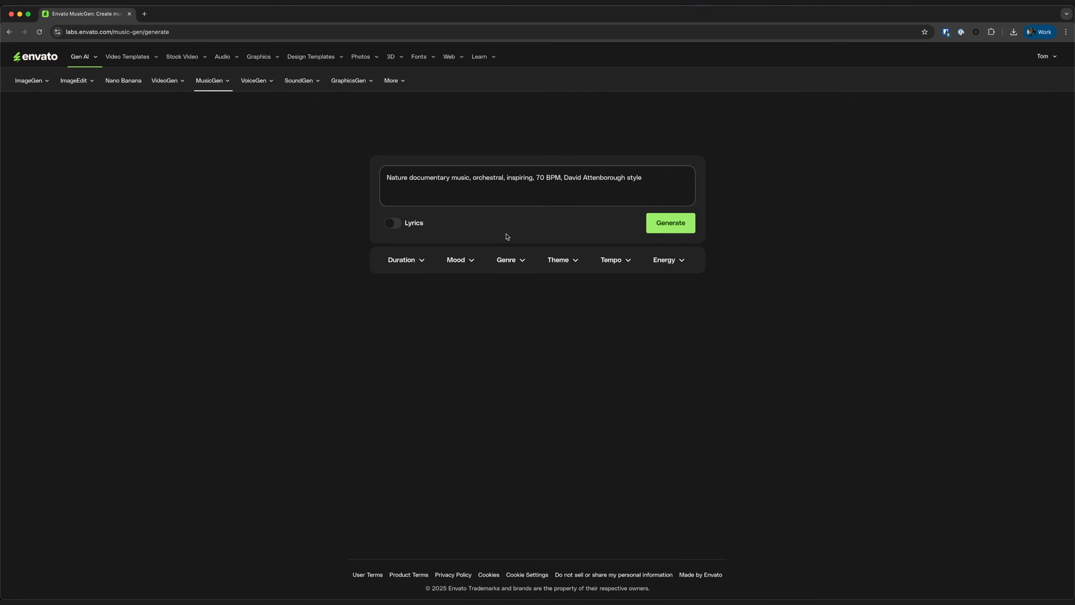
click(674, 227)
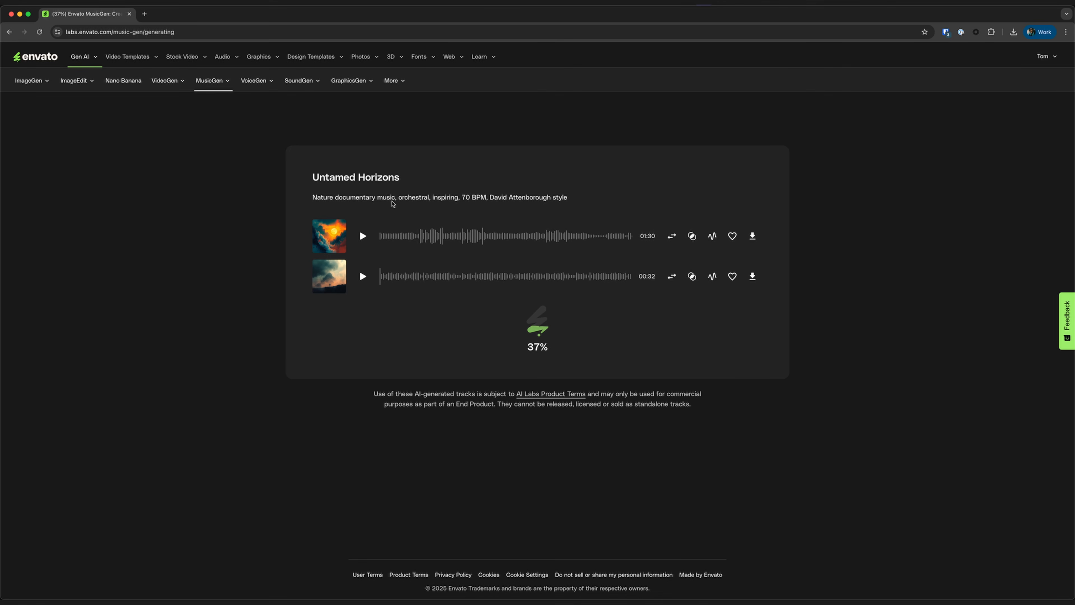
Listen to the first two generated Untamed Horizons tracks one after the other
click(363, 236)
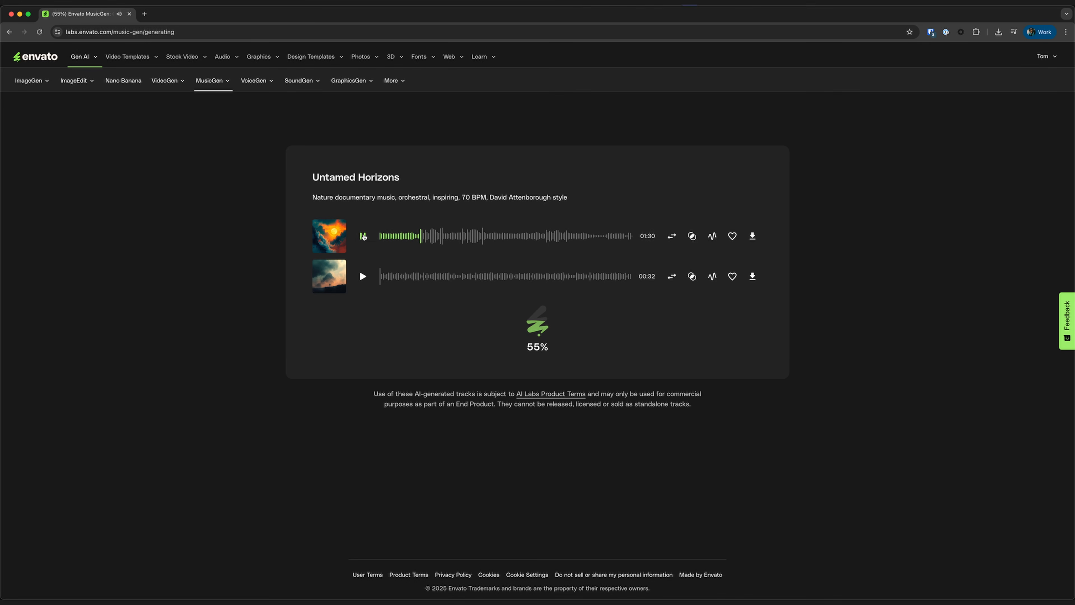
click(363, 236)
click(362, 276)
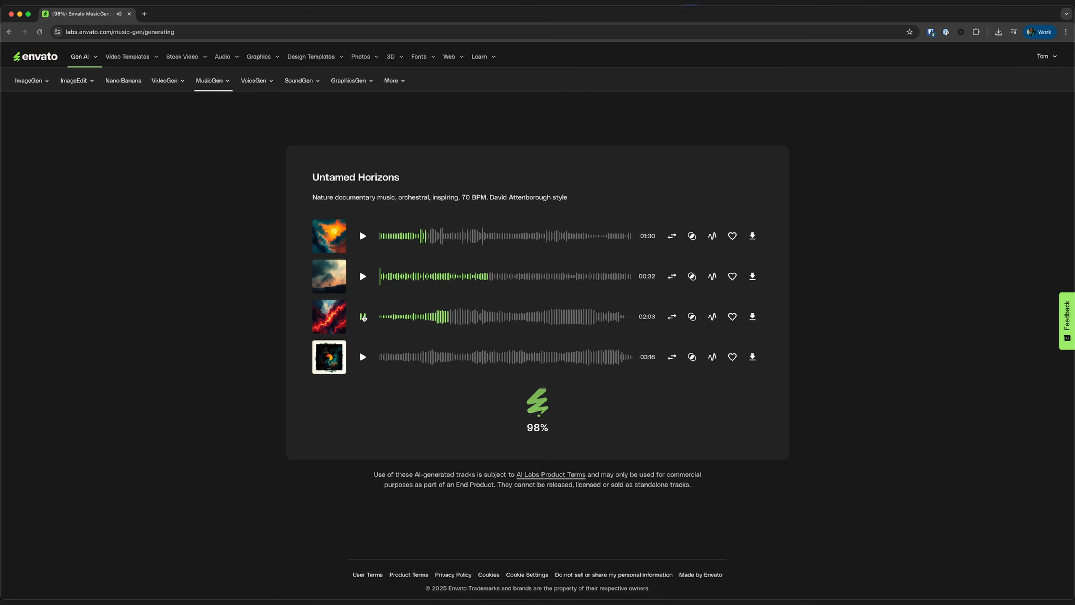
Listen to the third and fourth Untamed Horizons tracks, skipping ahead through the fourth, and pause playback
click(363, 317)
click(363, 316)
click(362, 357)
click(424, 359)
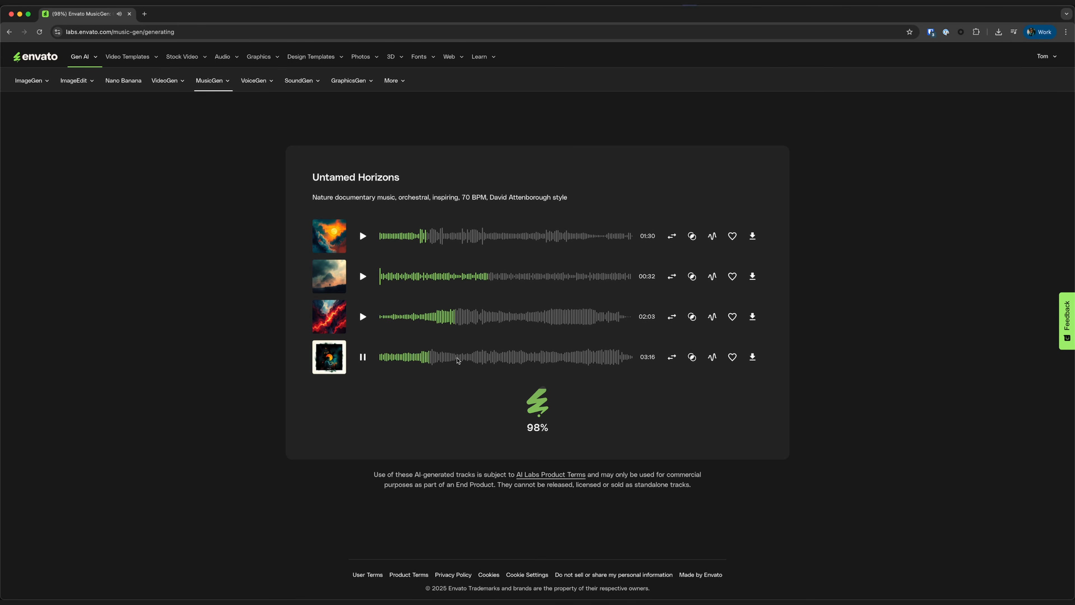
click(457, 359)
click(491, 358)
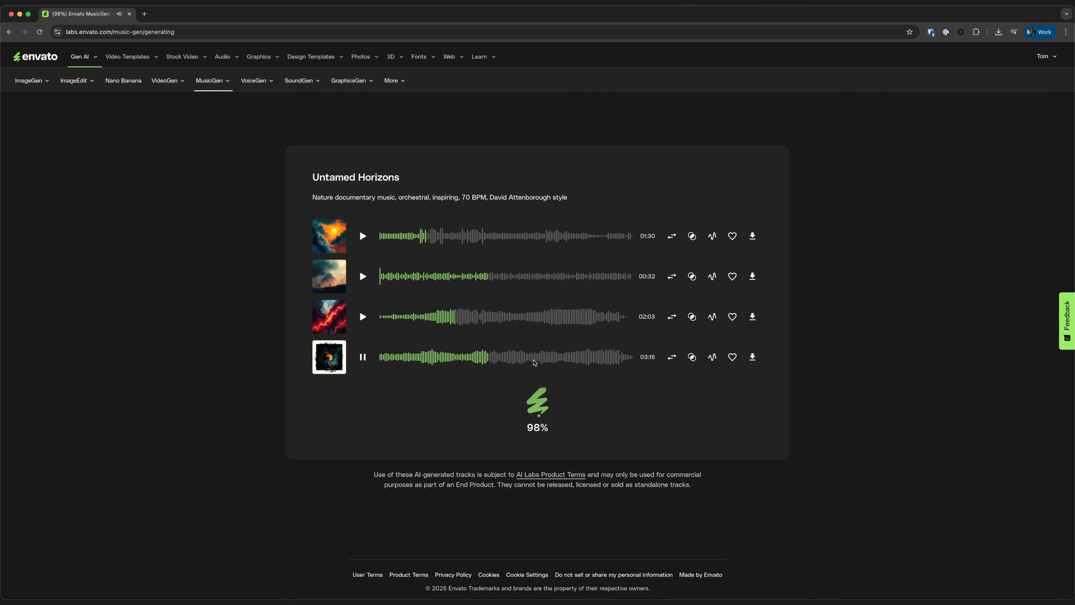
click(363, 358)
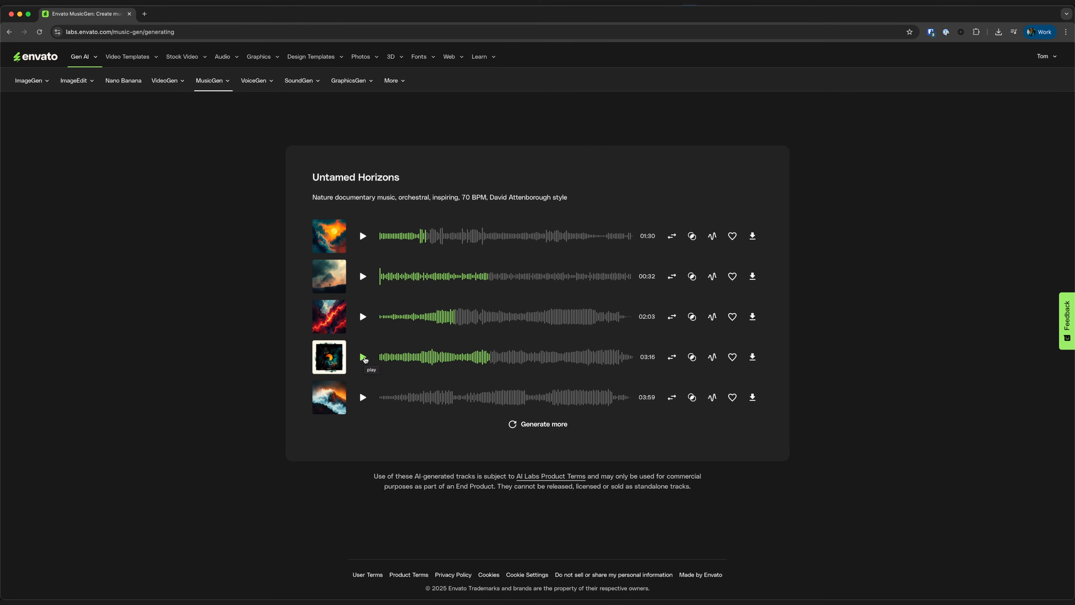
Play the fifth Untamed Horizons track together with the Nature Doc timeline in DaVinci Resolve, and pause the track
click(363, 398)
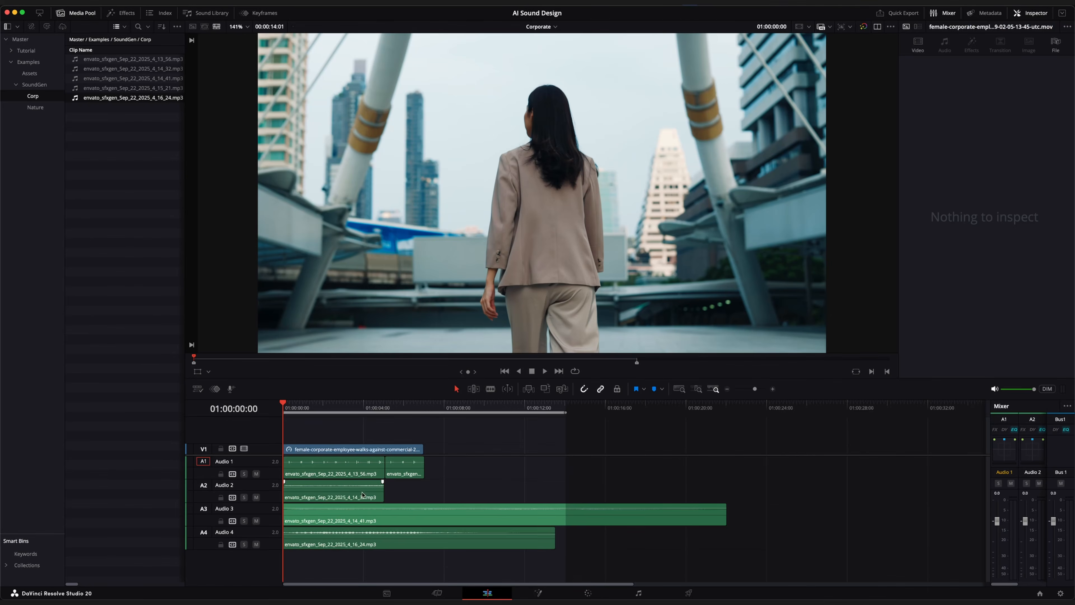
click(540, 26)
click(555, 50)
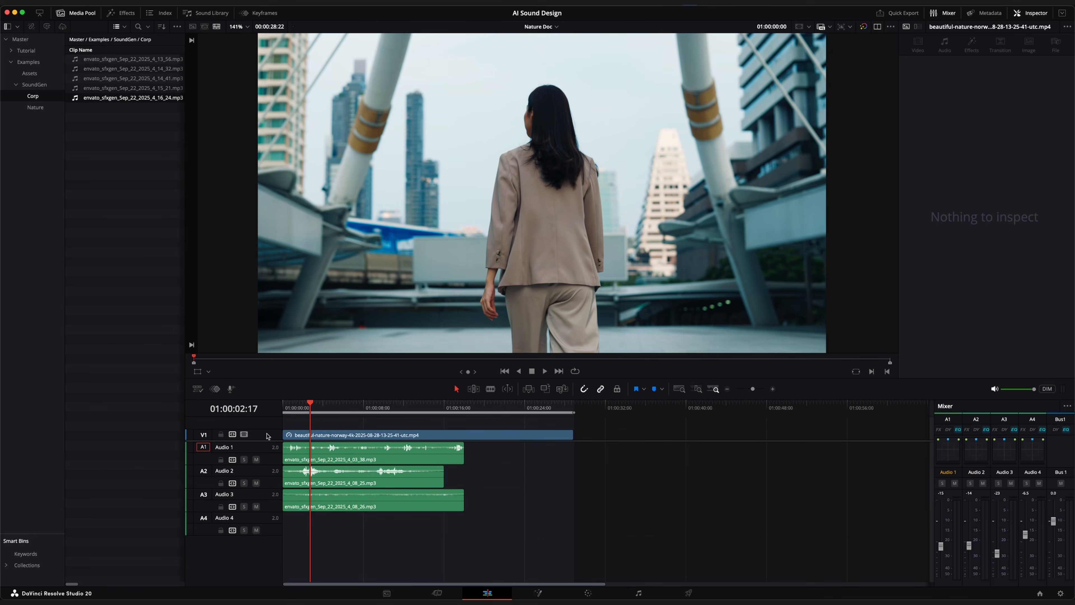
key(space)
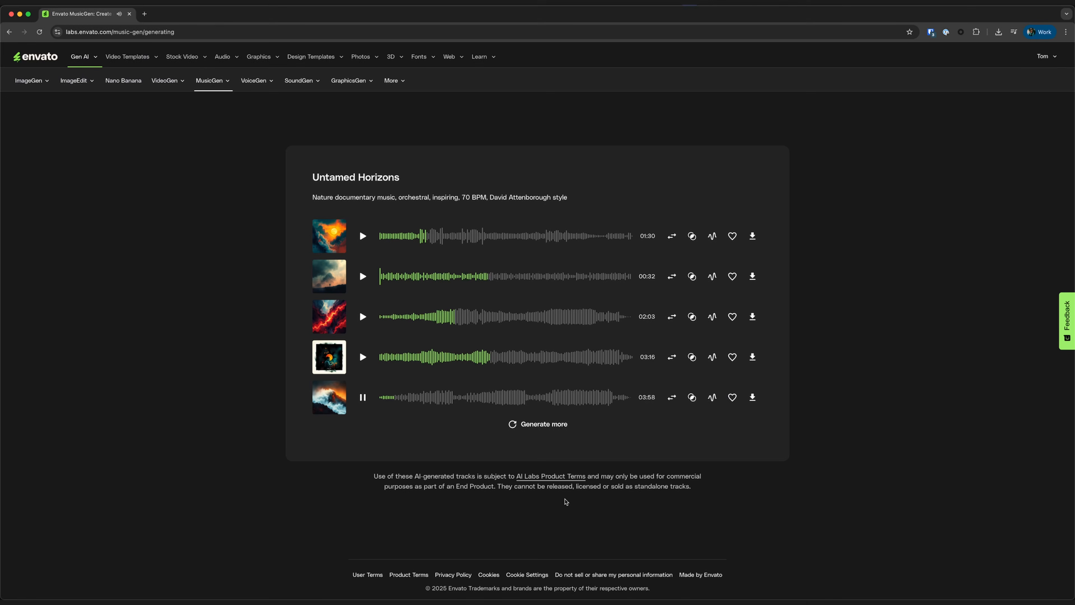
click(363, 397)
Play the fourth Untamed Horizons track against the Nature Doc timeline and compare it with the fifth track
click(362, 357)
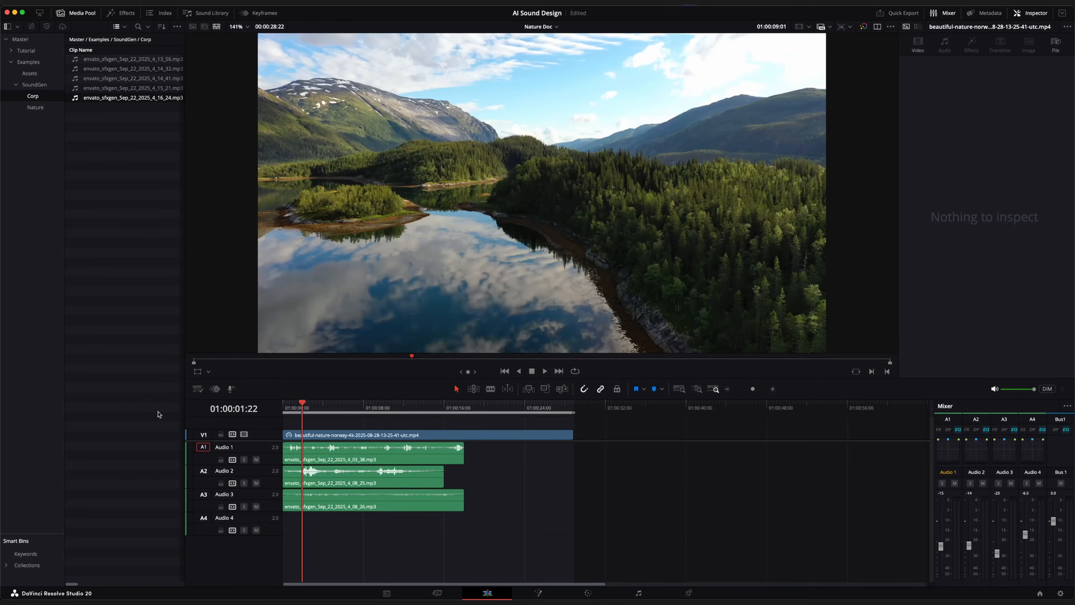
key(space)
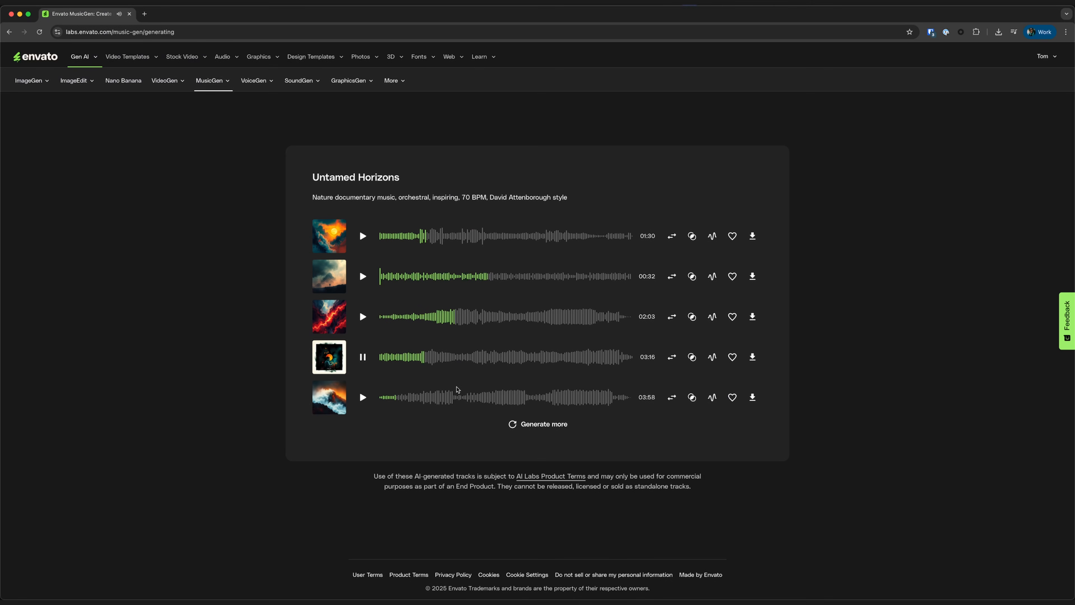
click(362, 356)
click(362, 396)
click(364, 397)
click(748, 429)
Generate new music in MusicGen from the prompt "Majestic landscape music, emotional connection to nature"
drag(215, 82, 218, 85)
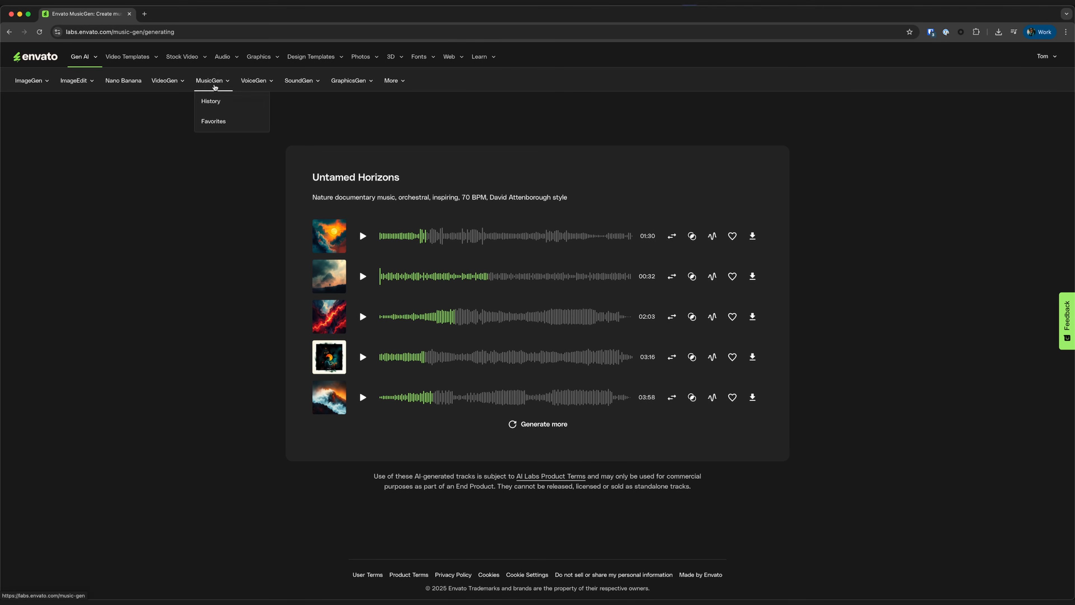
click(209, 81)
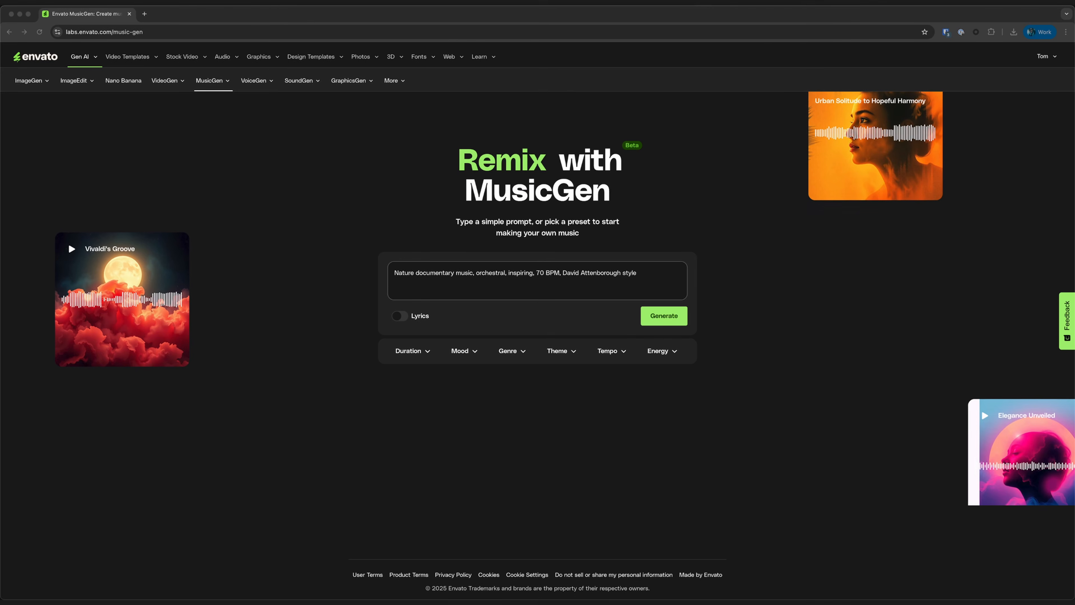
click(525, 277)
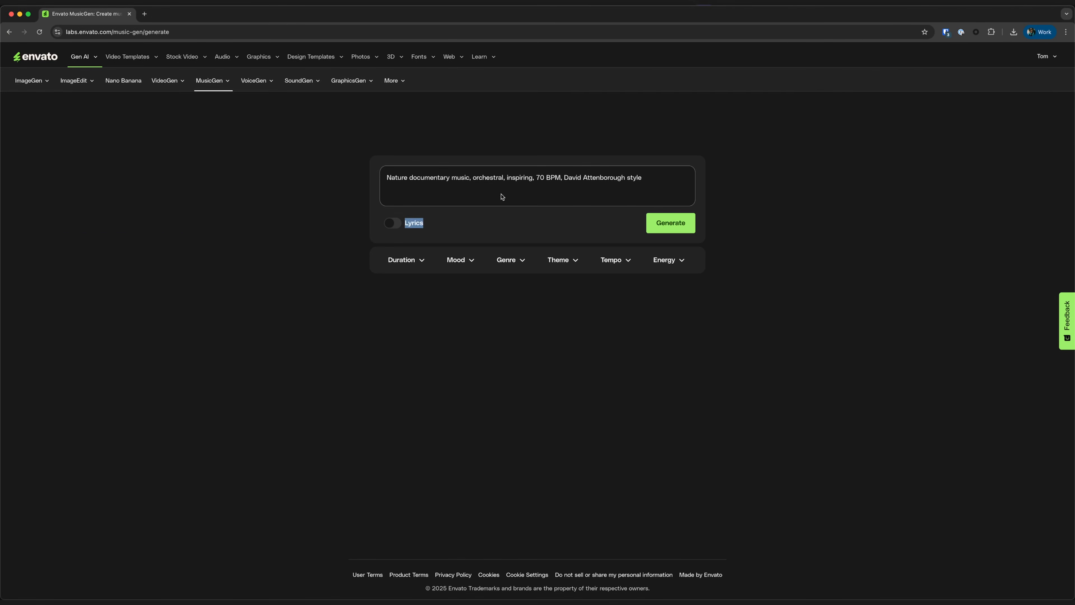
triple_click(496, 180)
text(Majestic landscape music, emotional connection to nature)
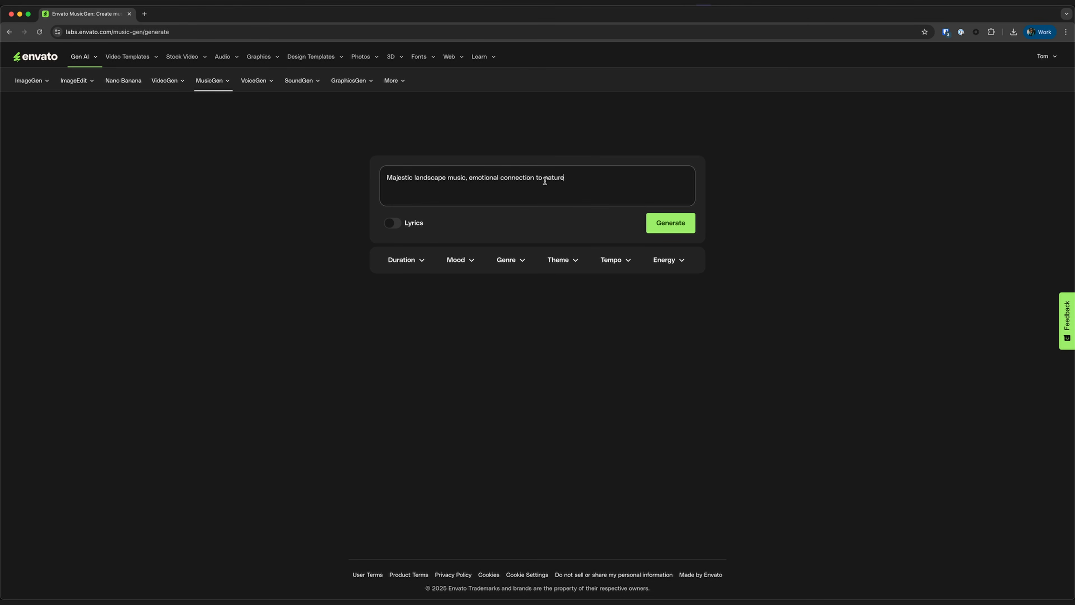
click(670, 222)
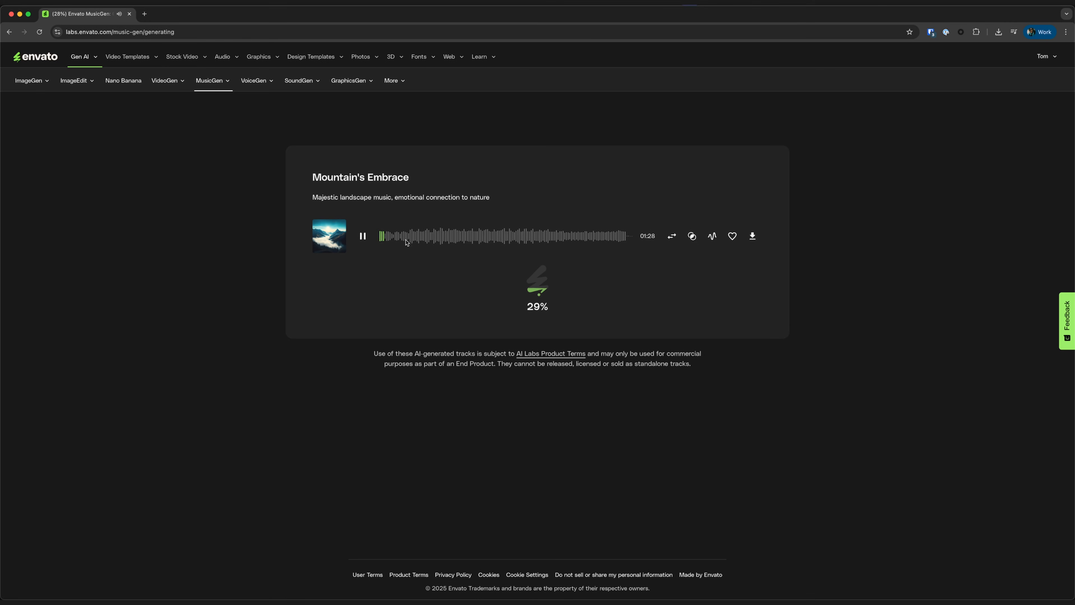
Listen to the first Mountain's Embrace track at several points, pause it and review its prompt text
click(407, 239)
click(458, 241)
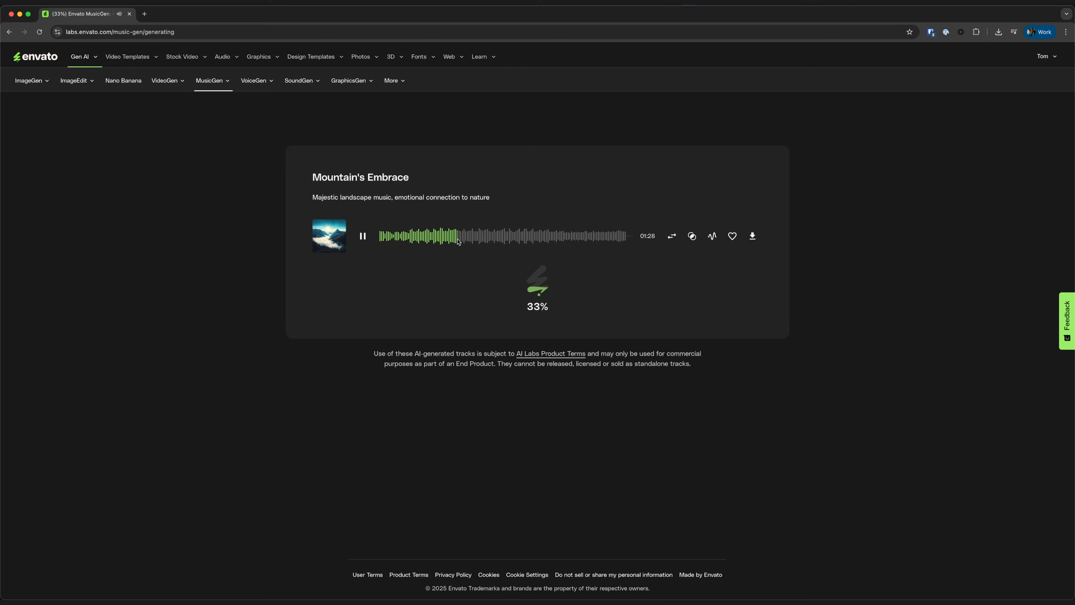
click(493, 245)
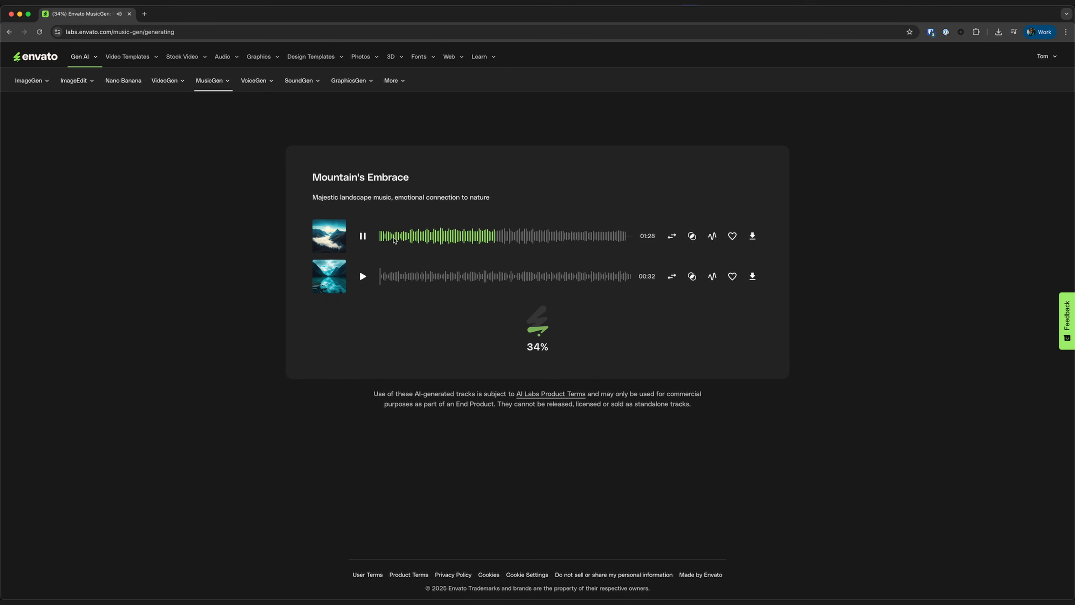
click(365, 236)
drag(313, 198, 454, 205)
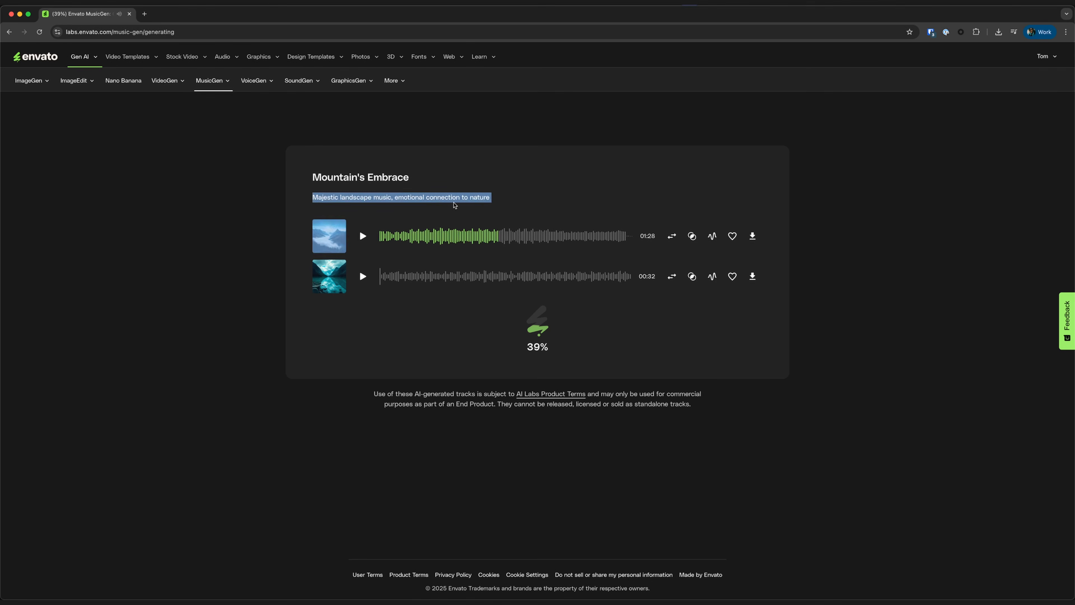
click(517, 196)
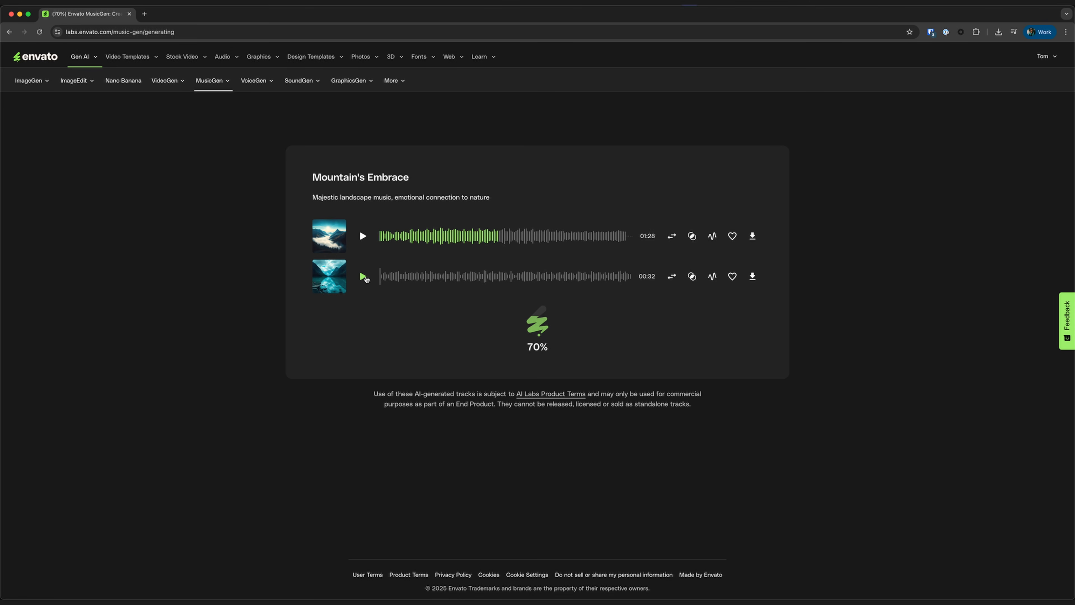
Play the second Mountain's Embrace track together with the Nature Doc timeline in DaVinci Resolve from its start
click(363, 277)
click(423, 280)
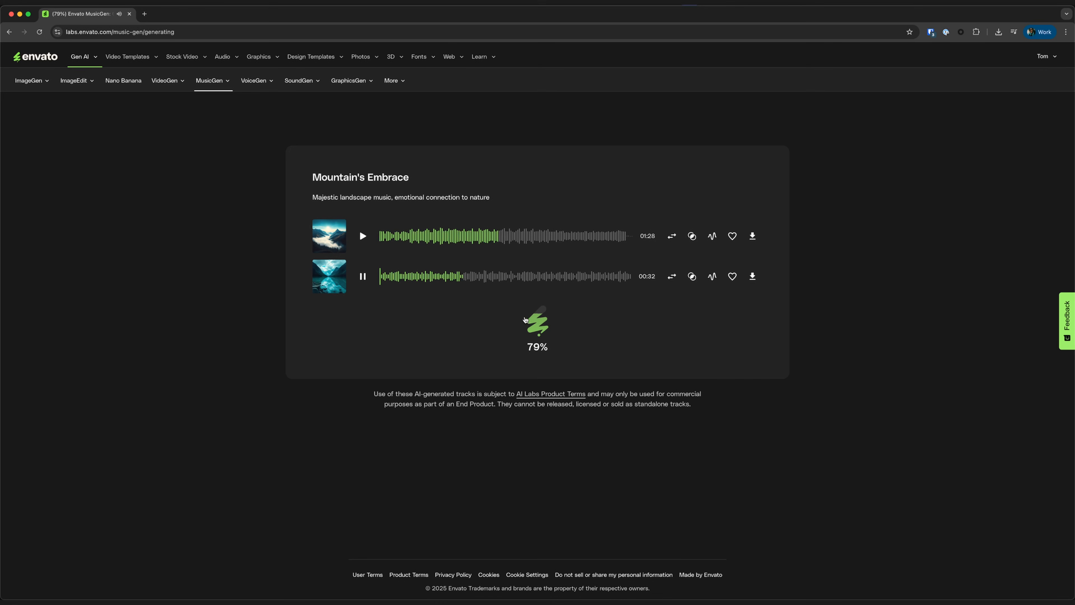
key(super+Tab)
drag(334, 402, 226, 408)
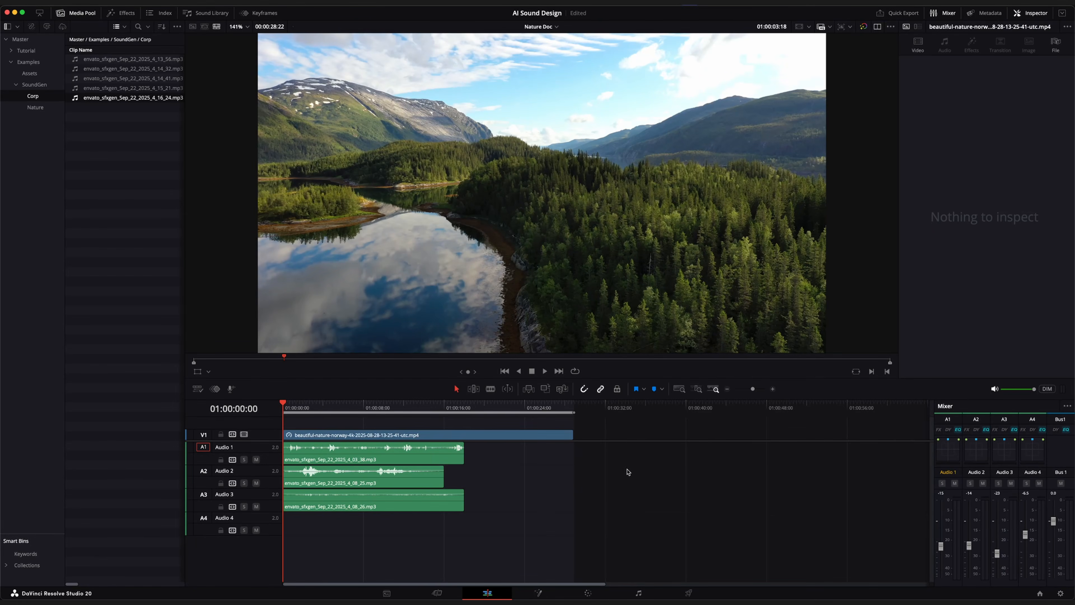
key(space)
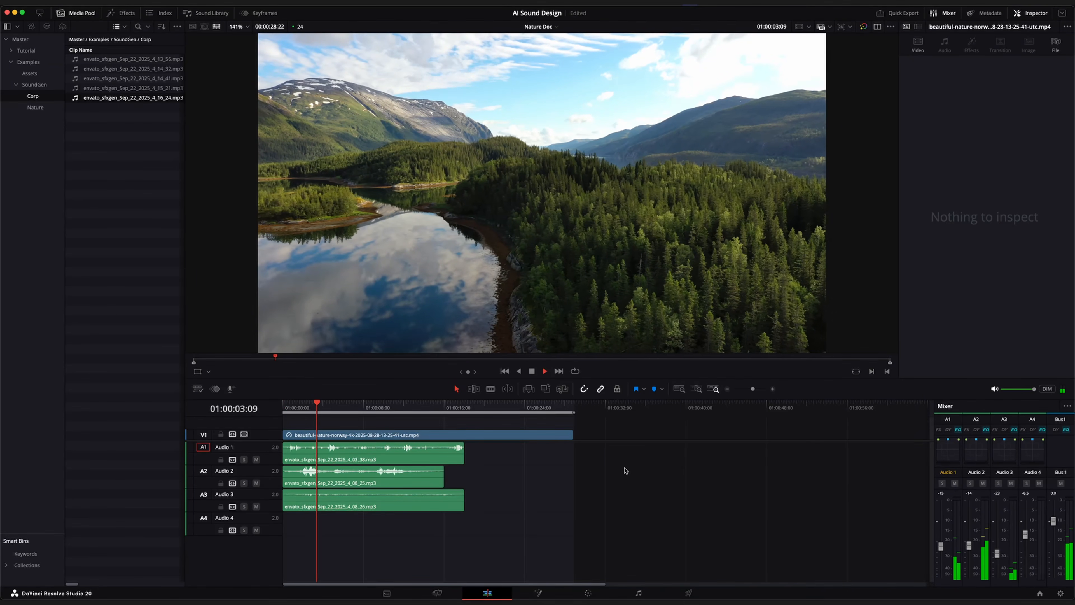
key(super+Tab)
key(super+Tab)
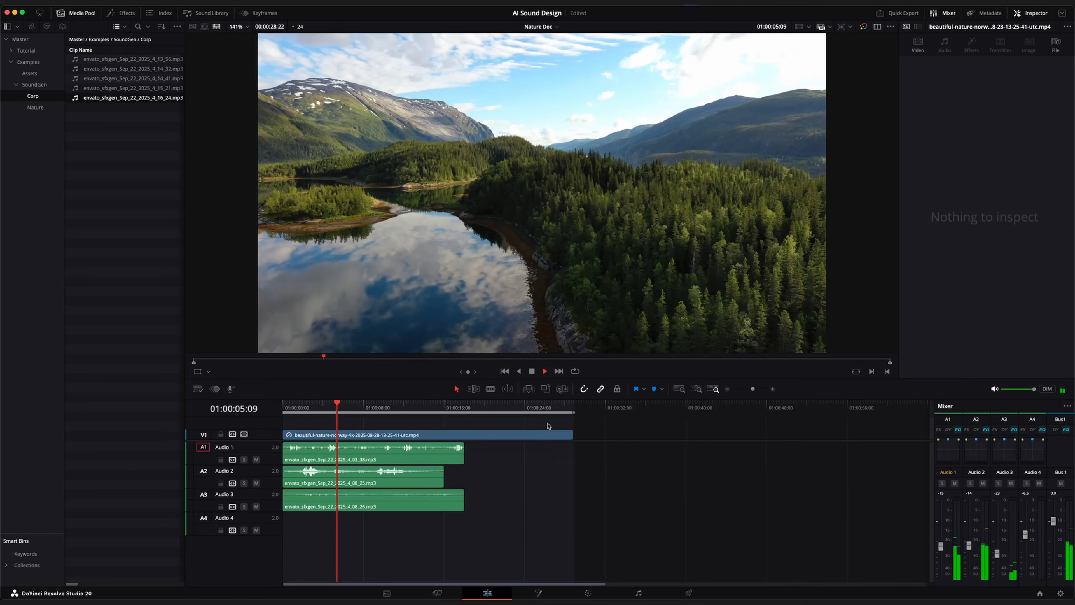
key(super+Tab)
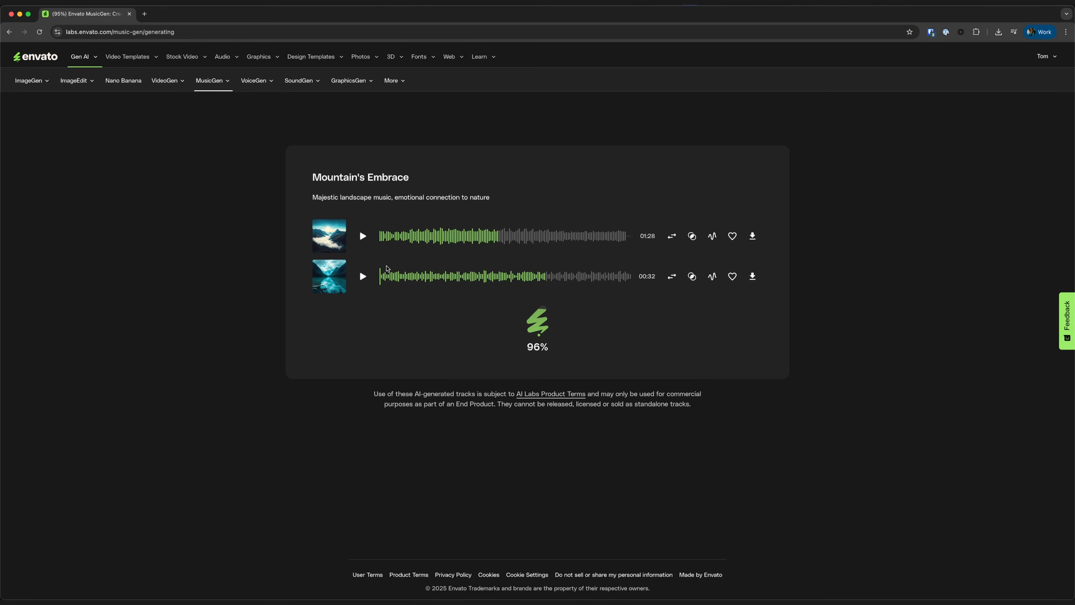
Generate music with lyrics in MusicGen from the prompt "Cinematic corporate music, uplifting, aspirational, 110 BPM, commercial style"
click(220, 84)
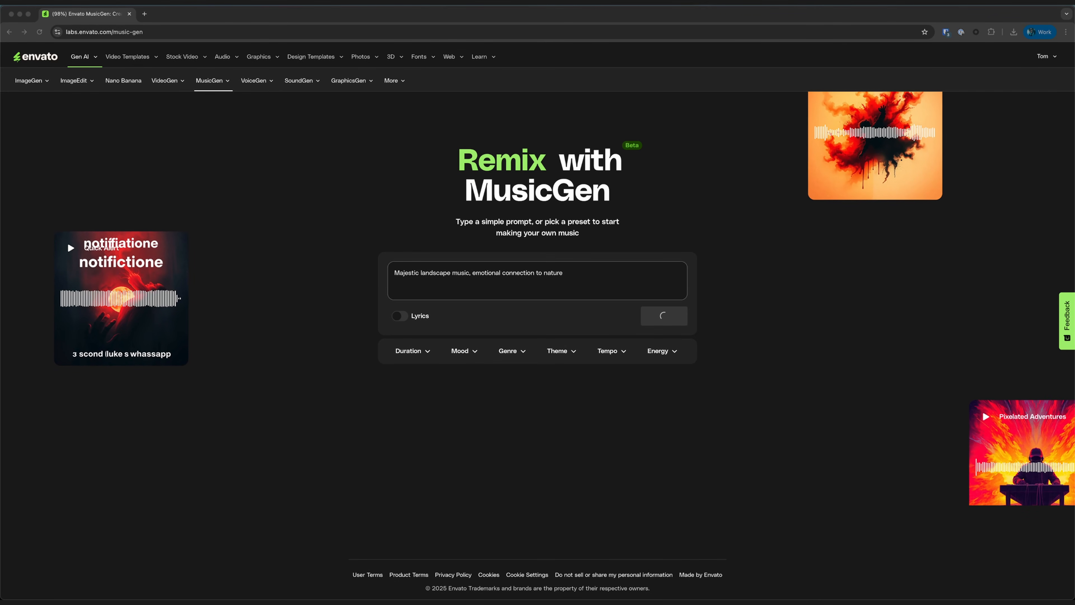
triple_click(439, 273)
text(Cinematic corporate music, uplifting, aspirational, 110 BPM, commercial style)
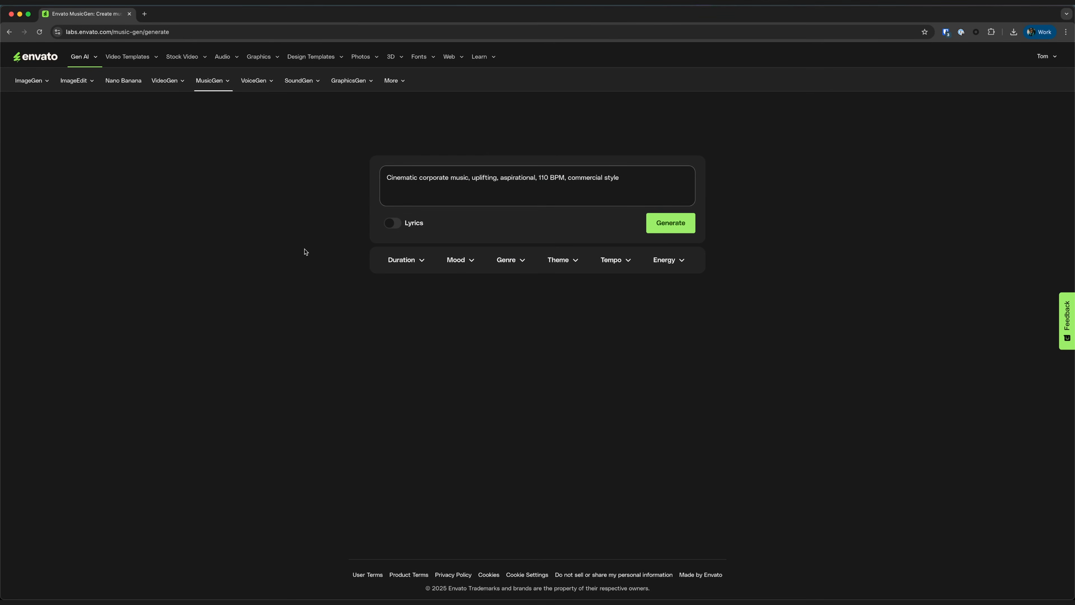
click(399, 223)
click(654, 225)
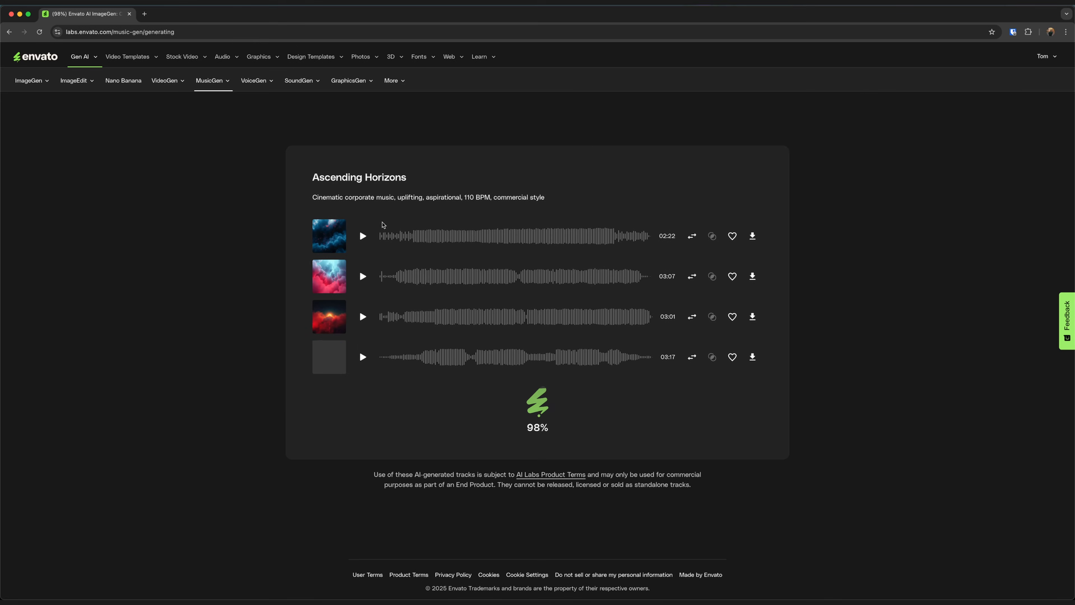
Listen to the second and third Ascending Horizons tracks and review their title and prompt text
click(360, 267)
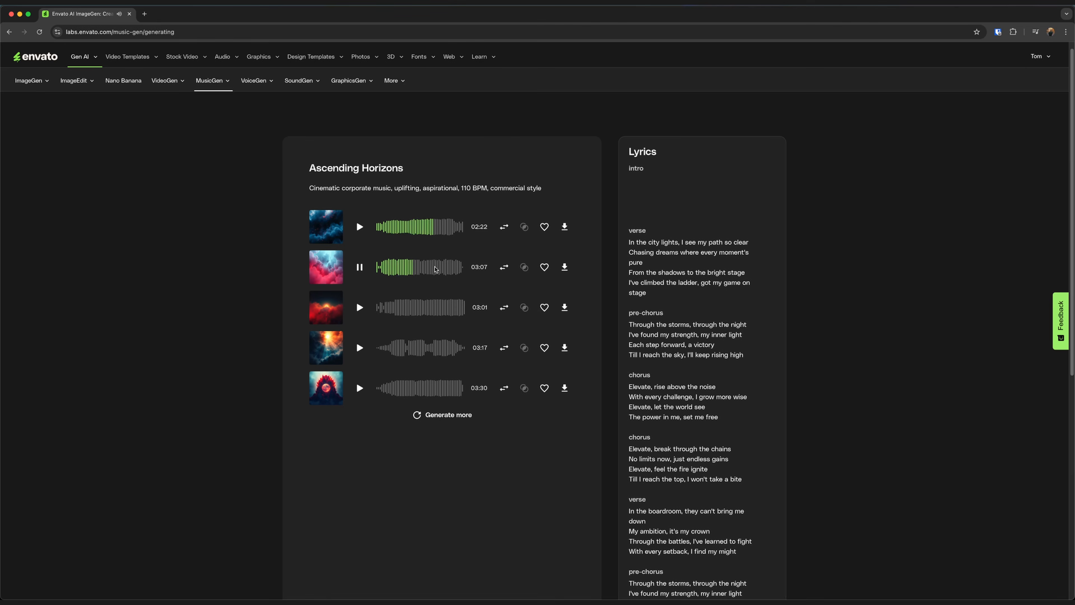
click(359, 267)
click(360, 314)
click(367, 314)
drag(308, 169, 565, 195)
click(565, 194)
Listen to the fourth Ascending Horizons track, skip ahead in it and pause it
click(359, 348)
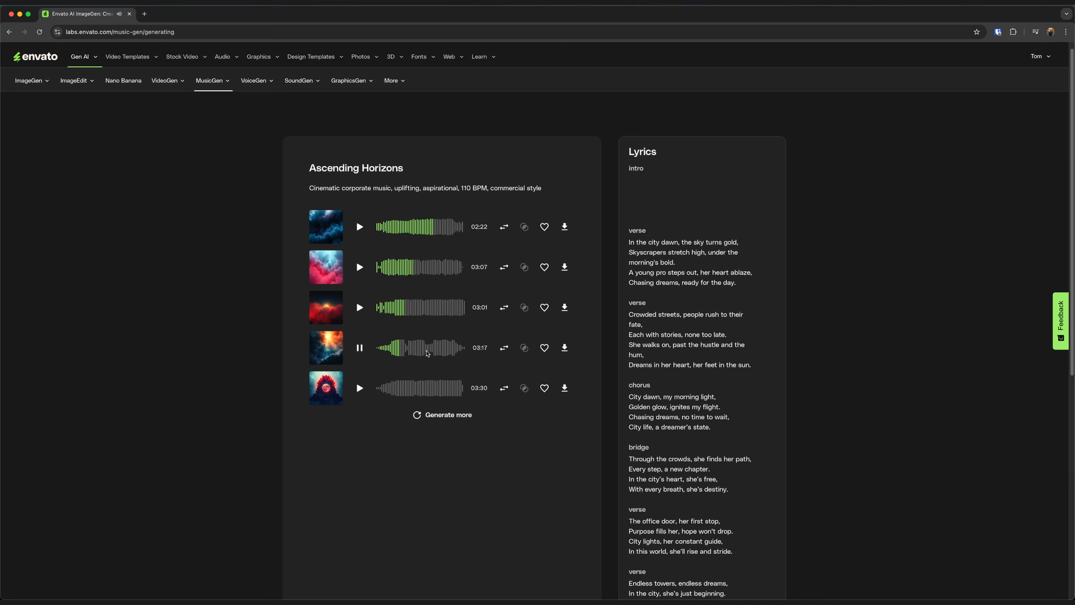
click(449, 348)
click(361, 347)
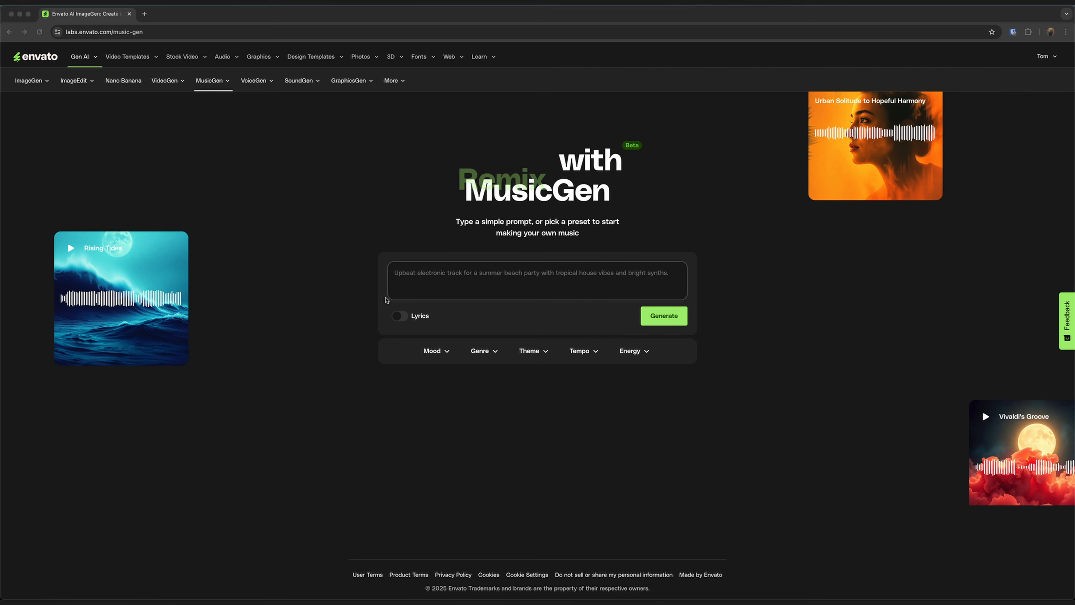
Generate new music without lyrics in MusicGen from the prompt "Dynamic corporate soundtrack, forward momentum, professional ambition"
click(428, 273)
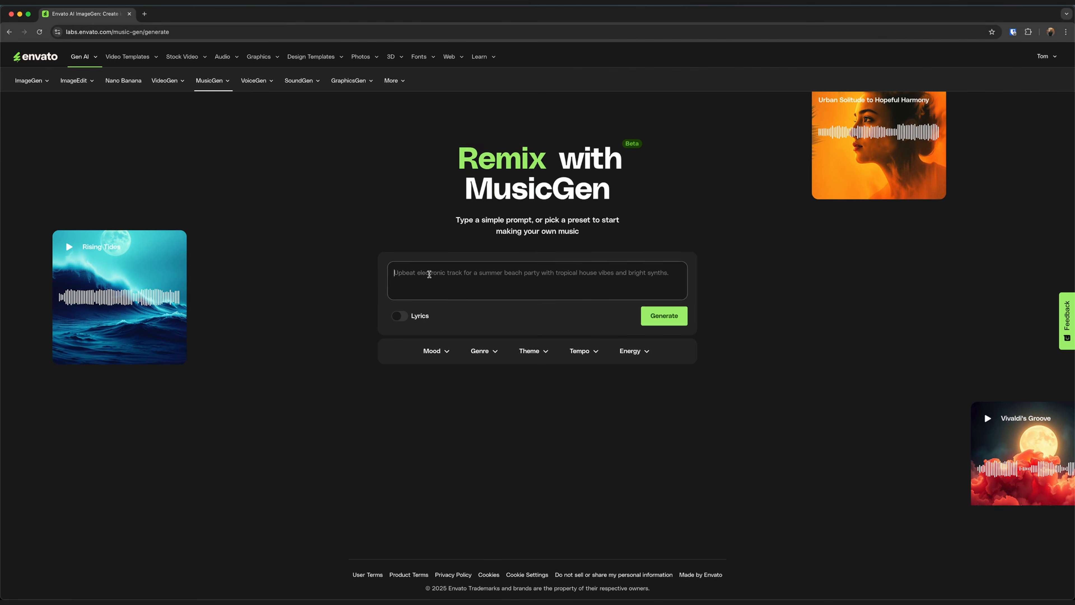
text(Dynamic corporate soundtrack, forward momentum, professional ambition)
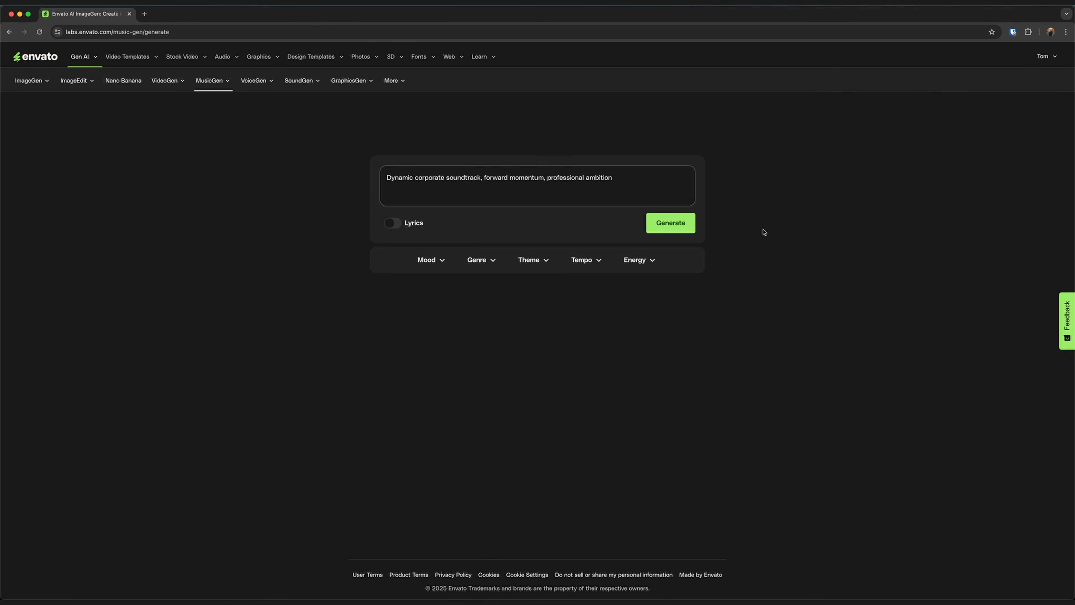
click(666, 225)
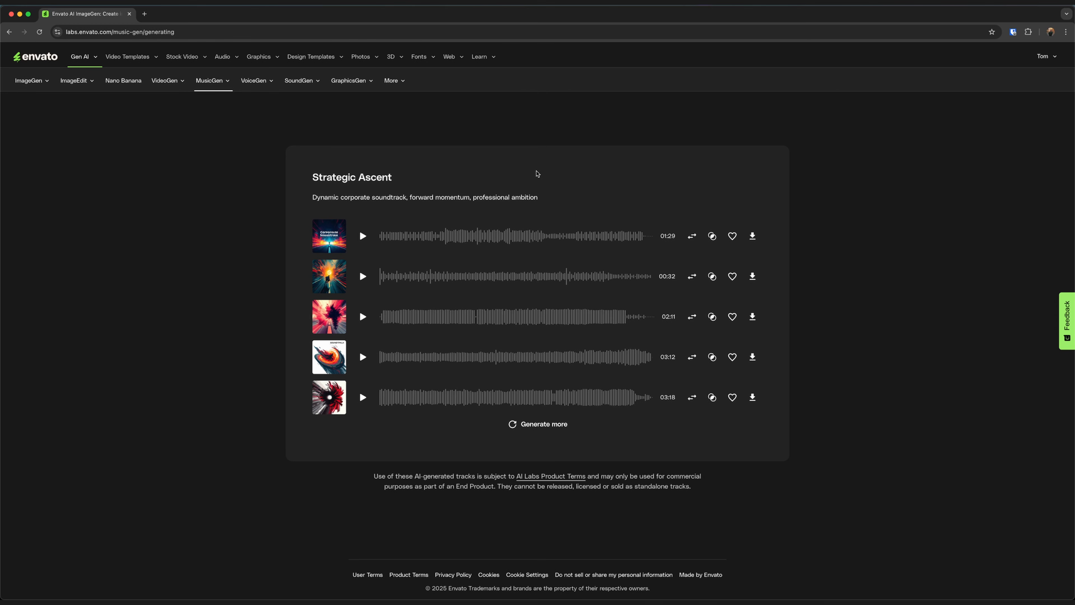
Play the first Strategic Ascent track against the Corporate timeline in DaVinci Resolve, and pause the track back in MusicGen
click(362, 236)
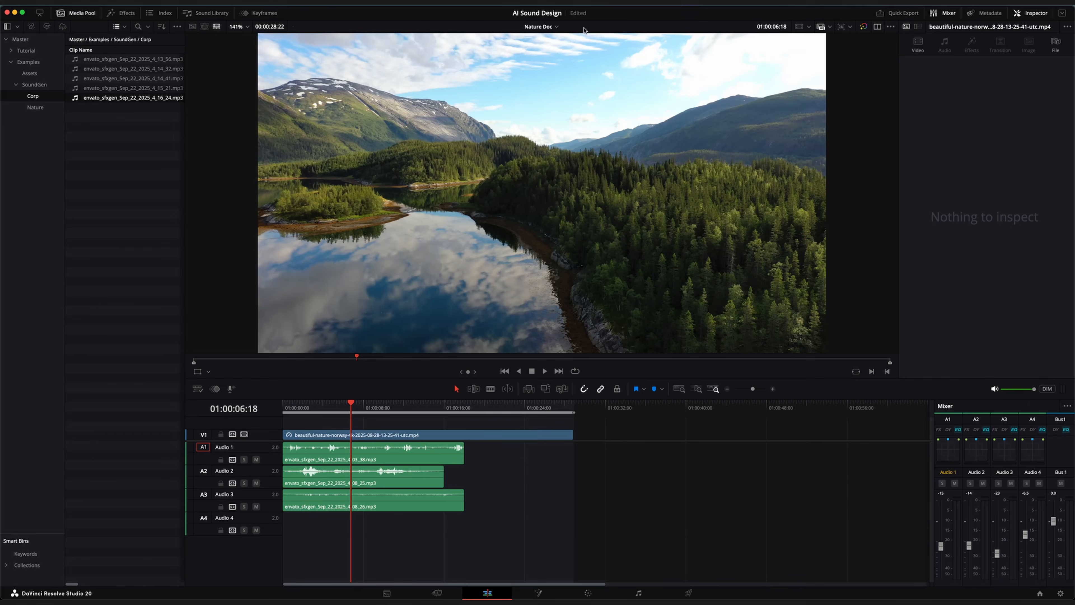
click(557, 28)
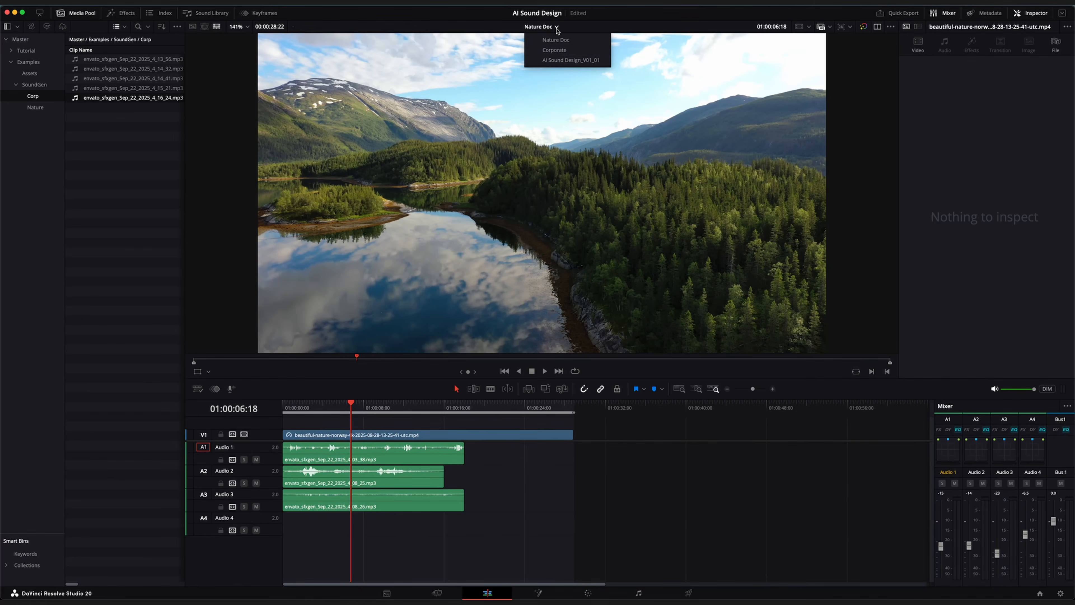
click(553, 49)
key(space)
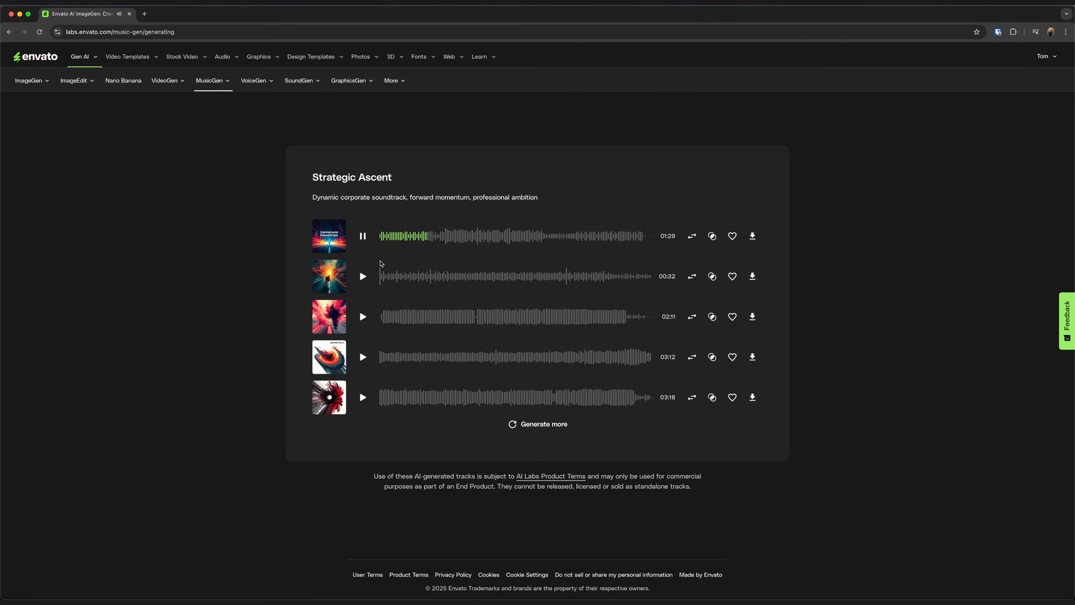
click(362, 236)
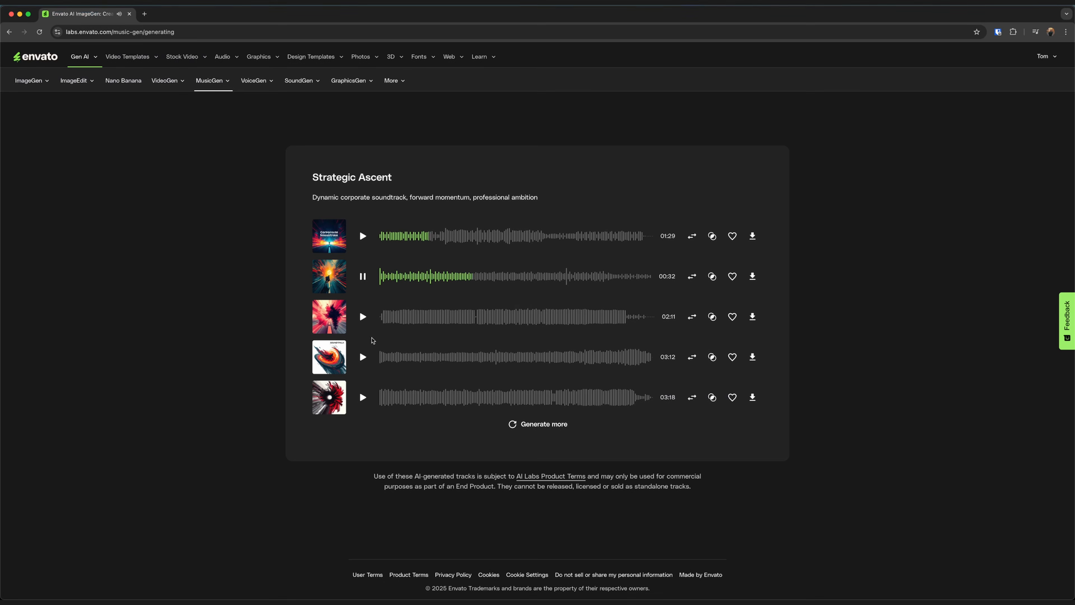
Pause the second Strategic Ascent track and listen to the third one
click(363, 276)
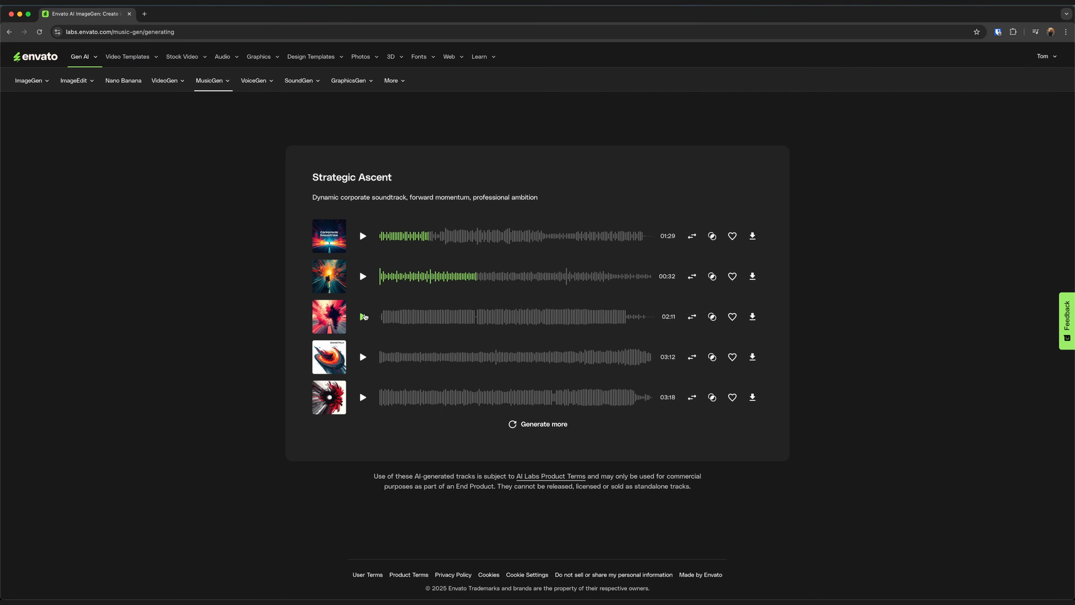
click(362, 317)
click(363, 318)
click(362, 317)
click(363, 317)
click(363, 317)
click(363, 317)
Play the fourth Strategic Ascent track and review the wording of its prompt
click(358, 358)
drag(333, 196, 409, 201)
click(403, 194)
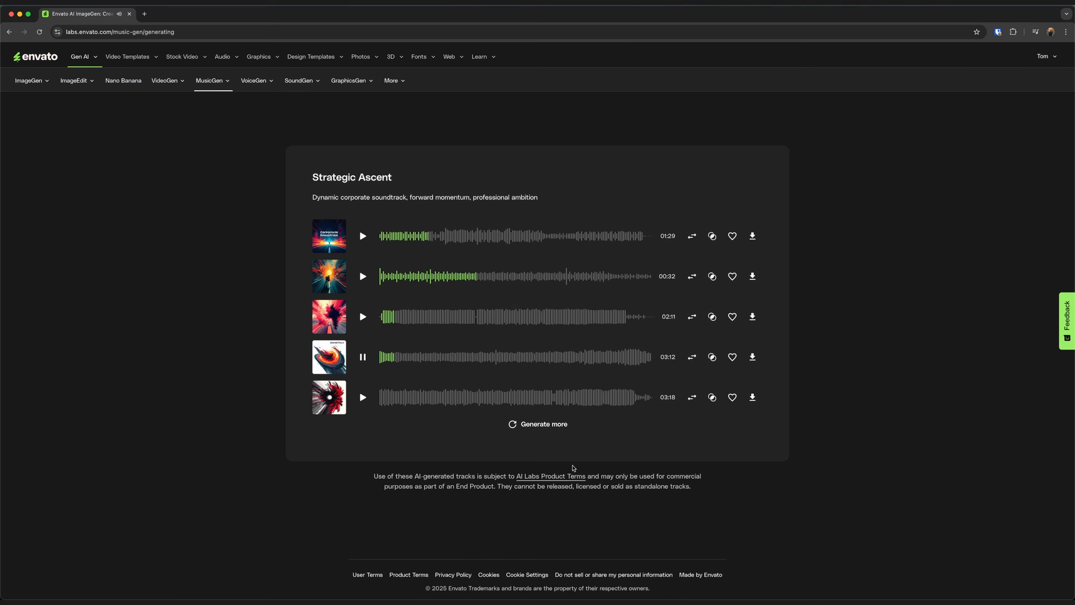
Play the fifth Strategic Ascent track together with the Corporate timeline in DaVinci Resolve from its start, and pause the track
click(366, 400)
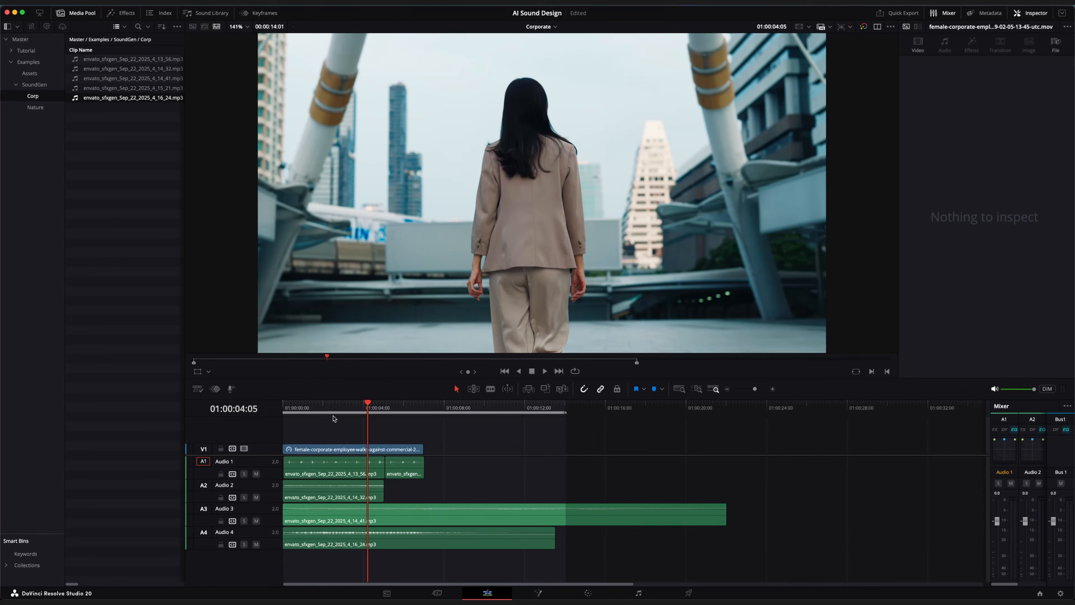
key(Home)
key(space)
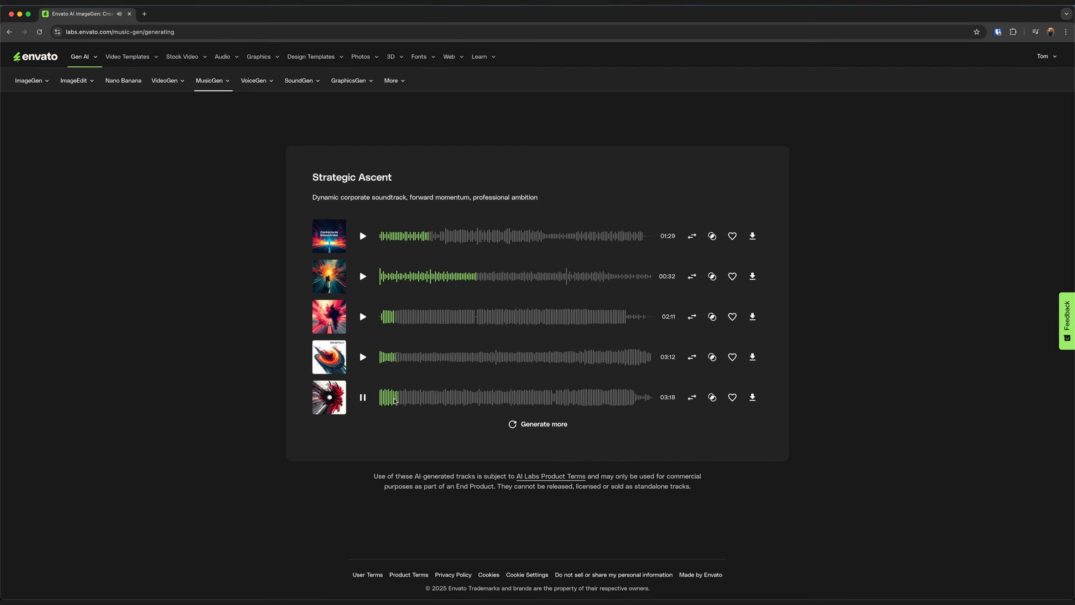
click(355, 400)
Download the fifth and fourth Strategic Ascent tracks
click(751, 398)
click(751, 424)
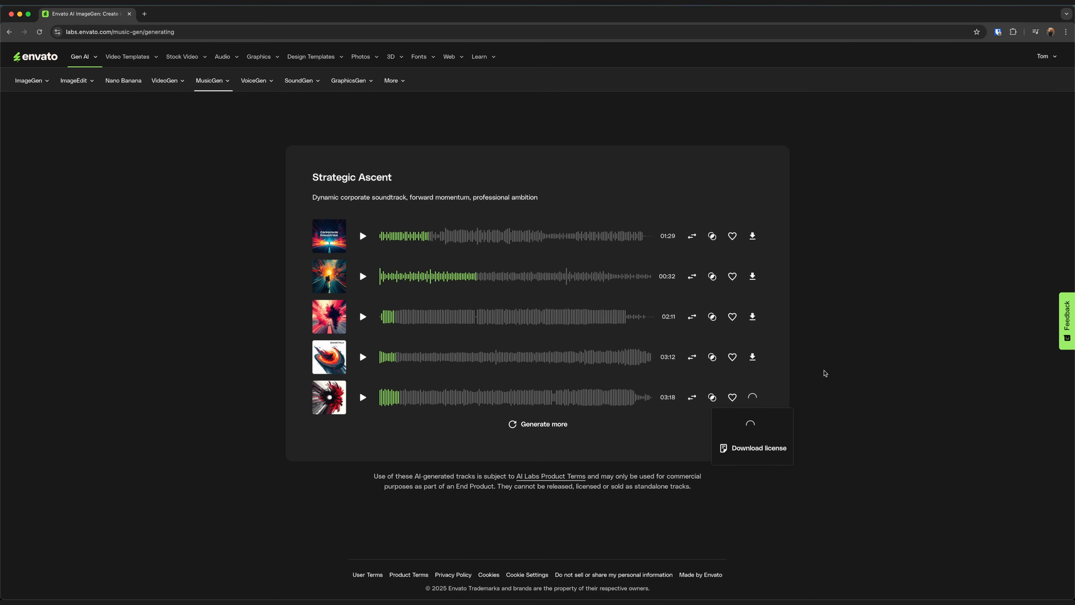
click(752, 357)
click(756, 384)
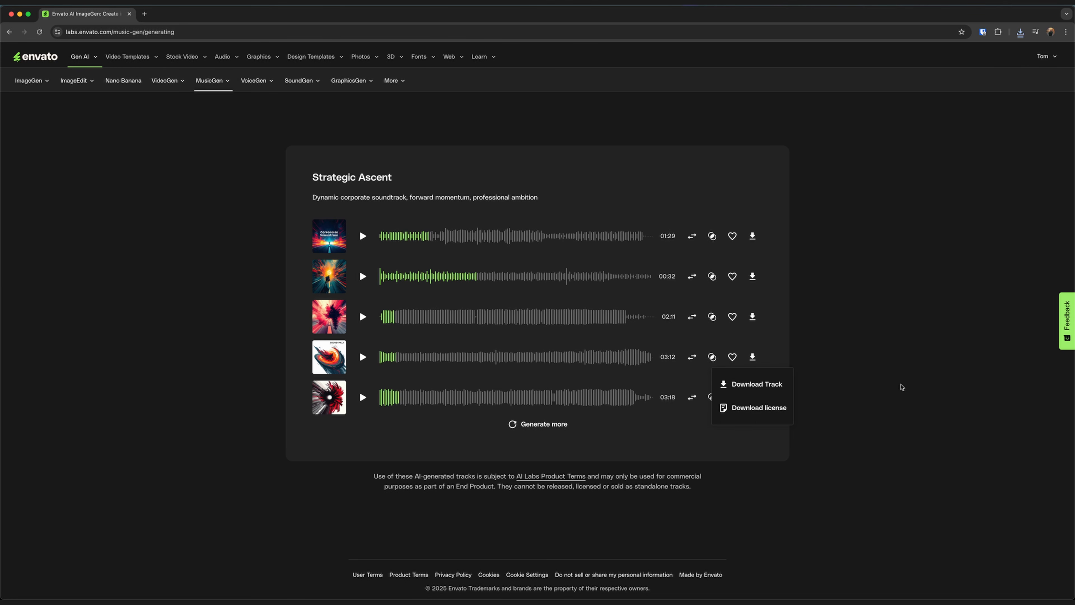
click(901, 386)
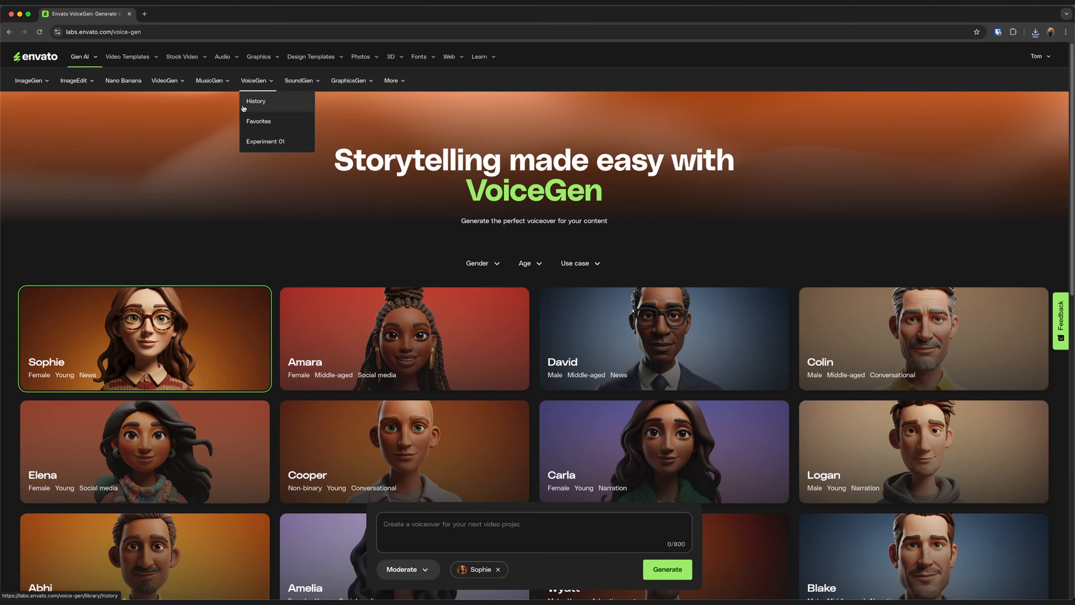
Preview the Amara, David and Colin voices in VoiceGen
scroll(440, 167, down, 3)
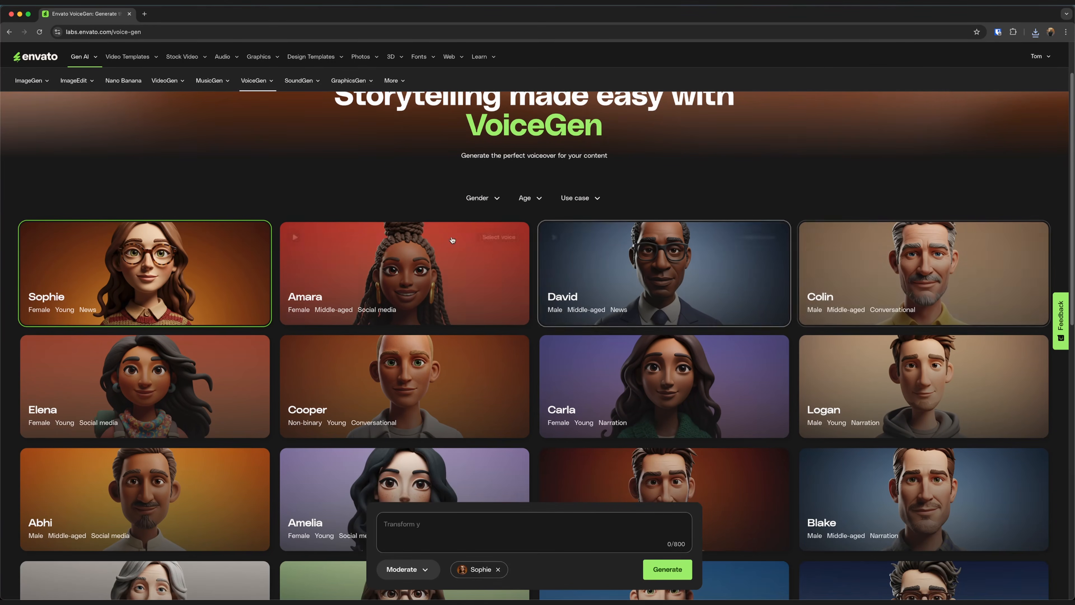
click(293, 238)
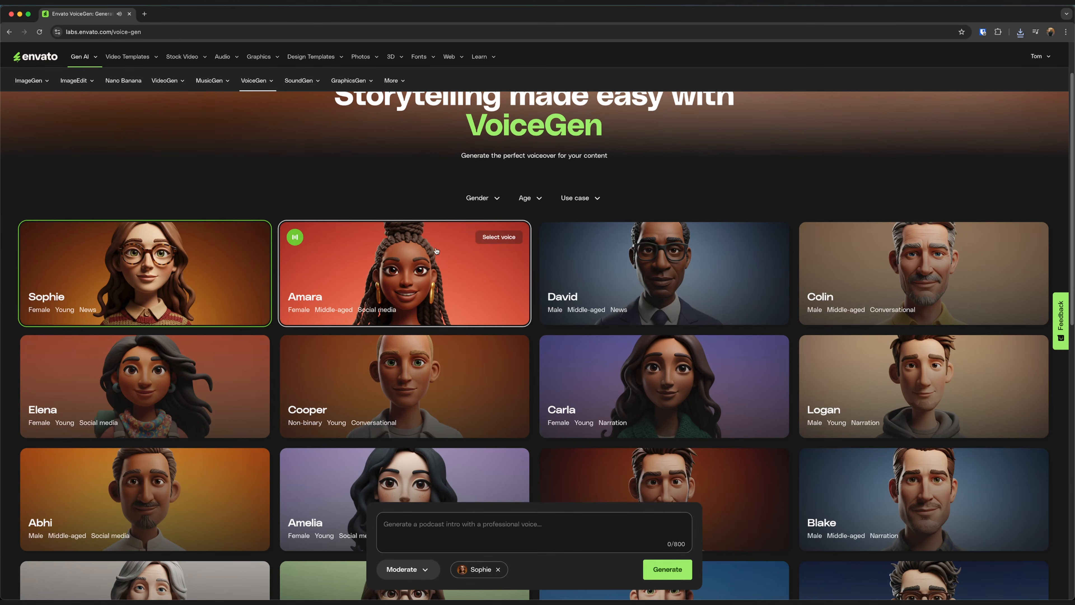
click(554, 237)
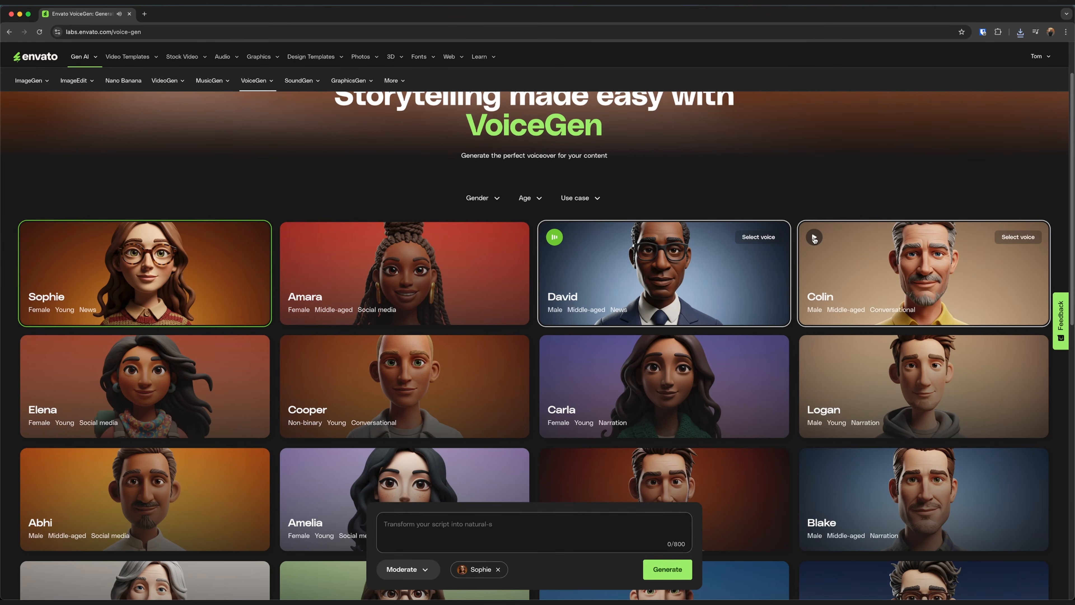
click(813, 237)
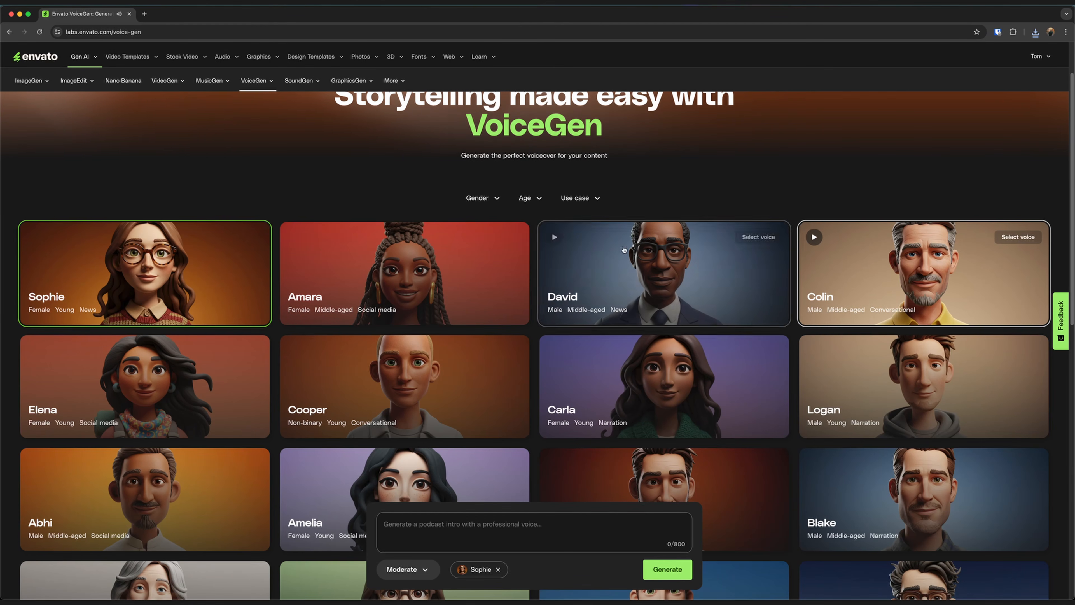
Browse the range of VoiceGen voices and preview the David voice again
scroll(698, 296, down, 7)
scroll(715, 320, up, 2)
scroll(715, 321, up, 4)
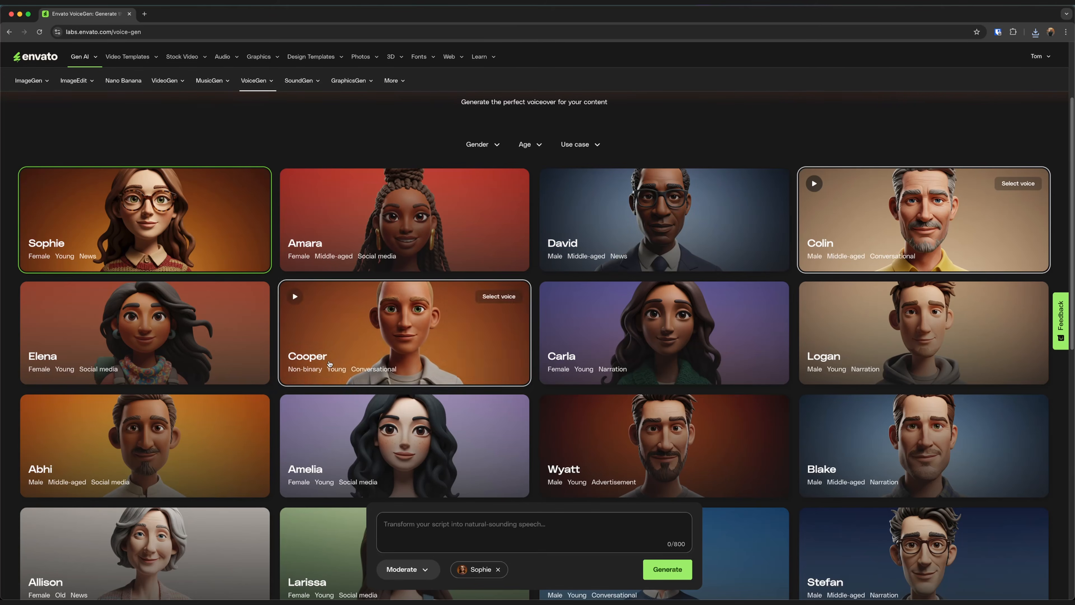
scroll(570, 355, down, 2)
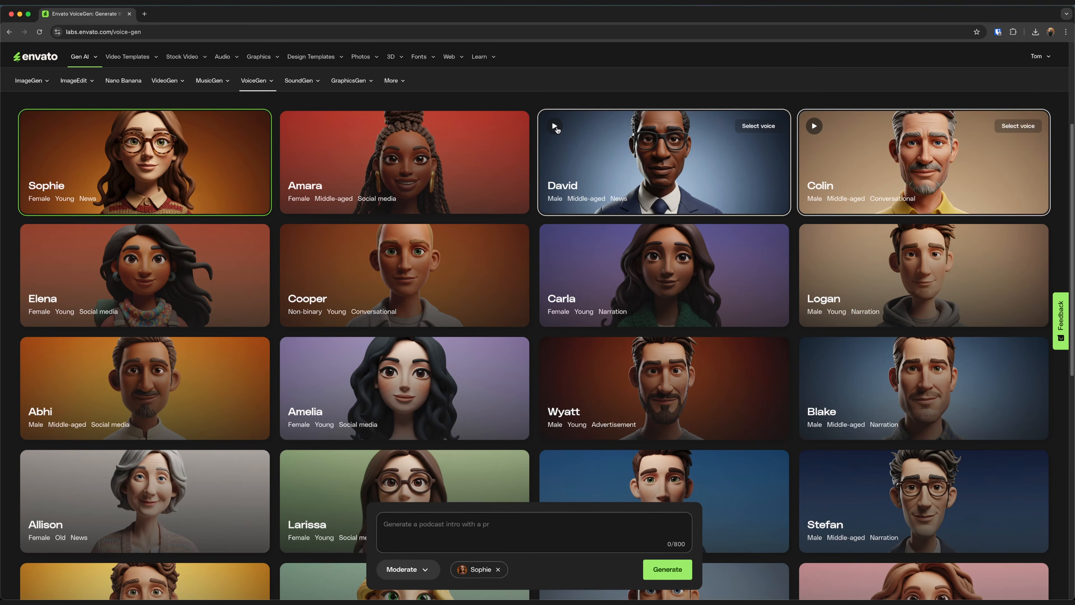
click(555, 126)
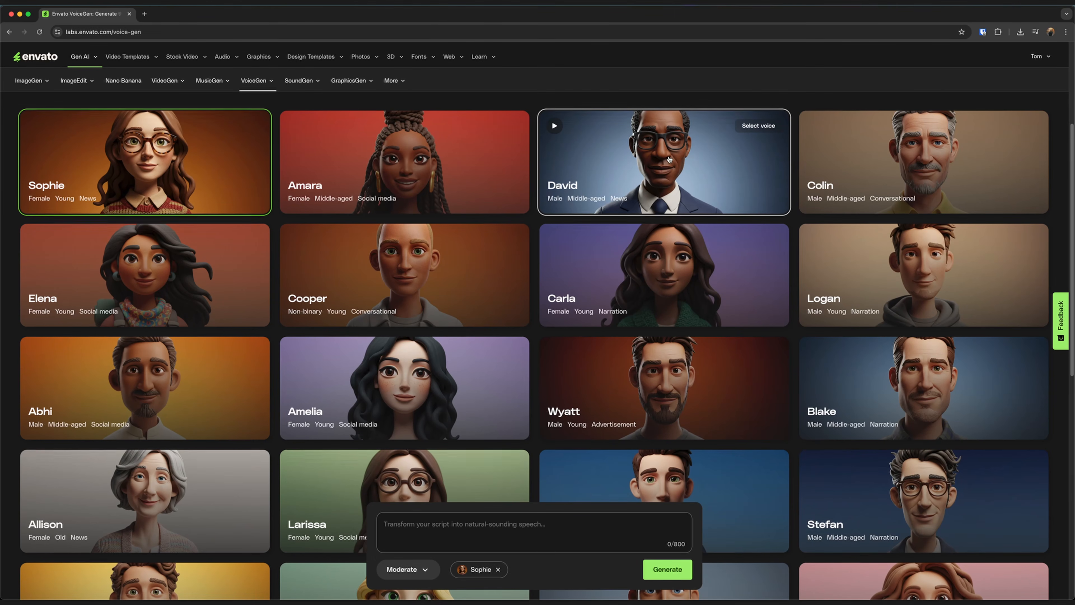
Preview the Larissa, Mel and Maya voices further down the VoiceGen list
scroll(669, 159, down, 6)
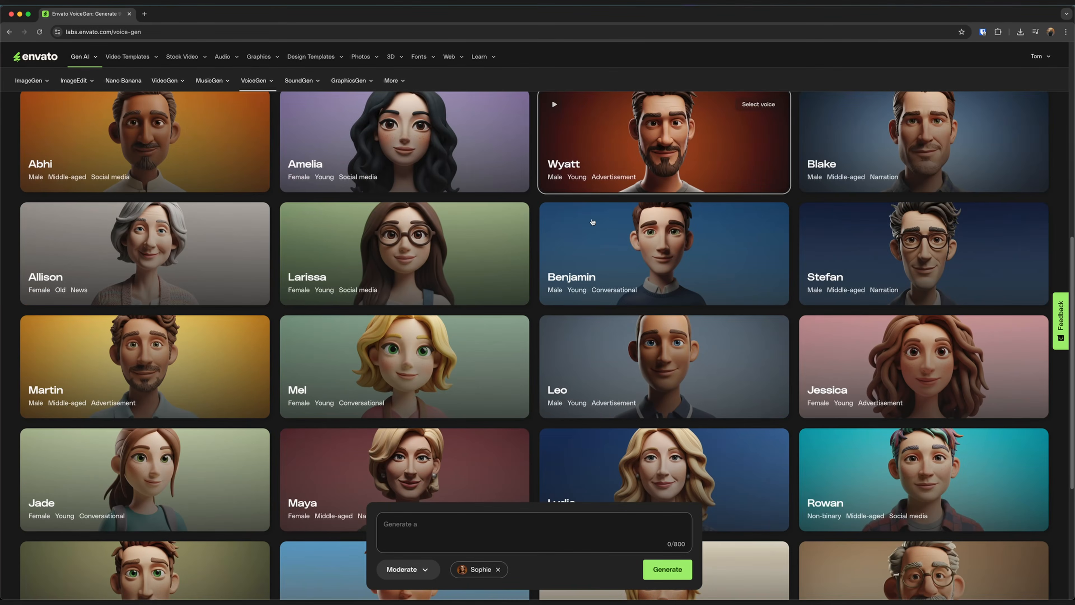
click(295, 217)
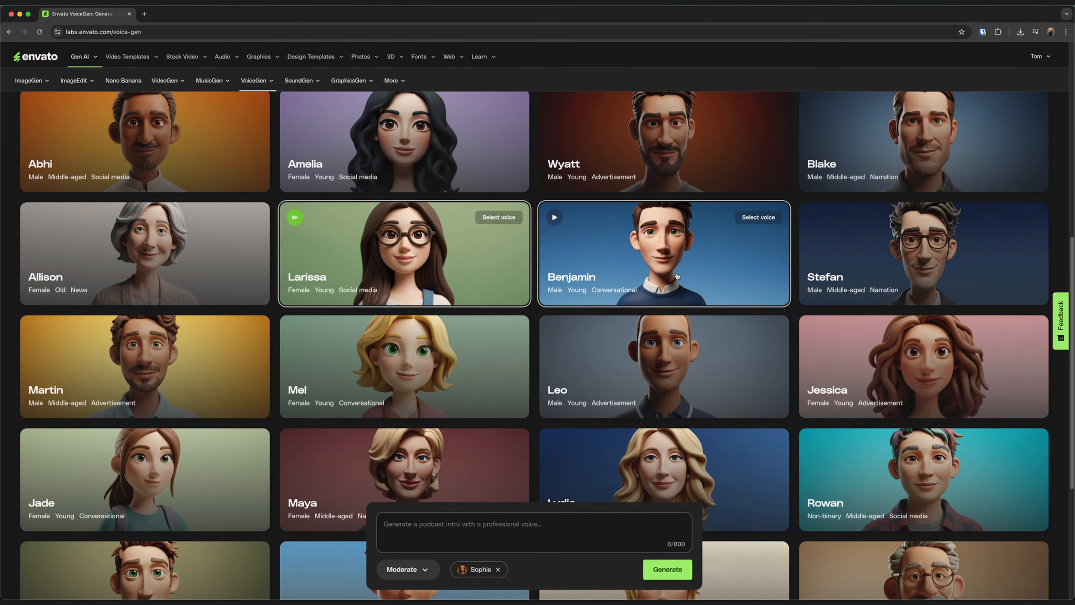
click(295, 330)
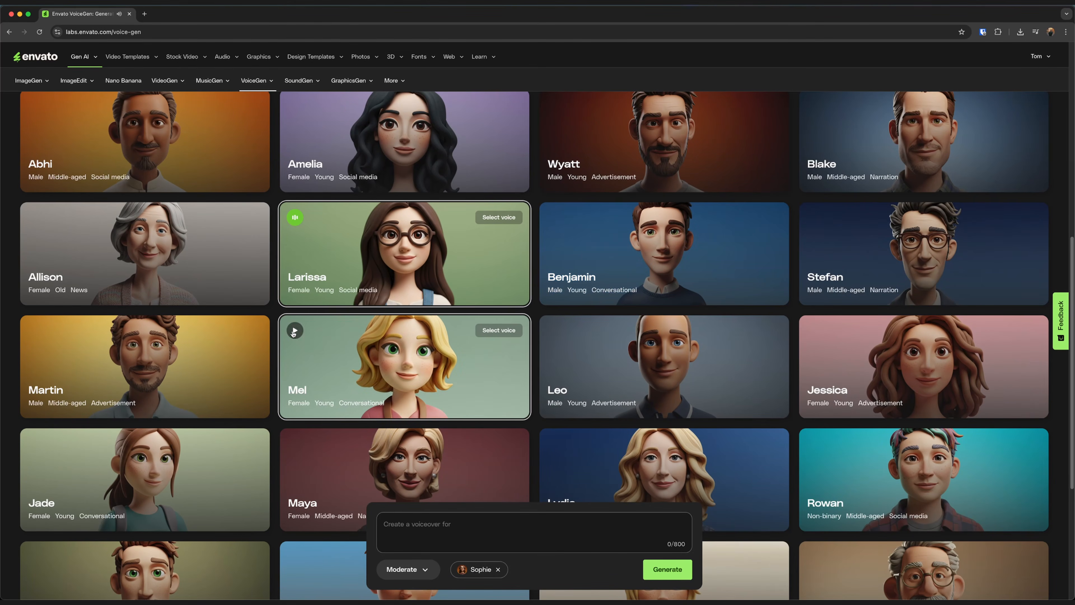
scroll(316, 331, down, 2)
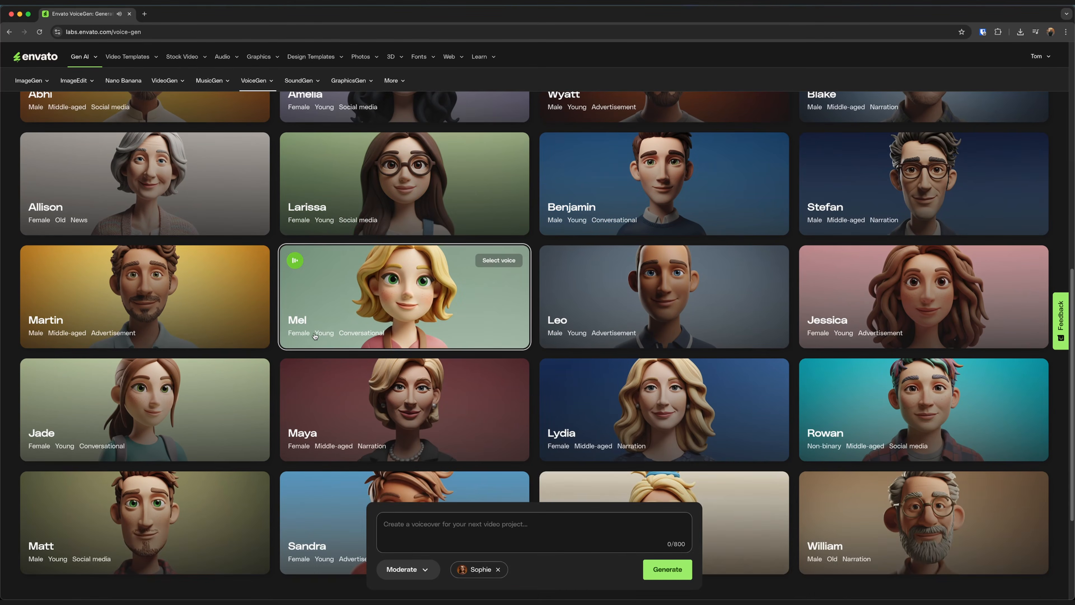
click(294, 373)
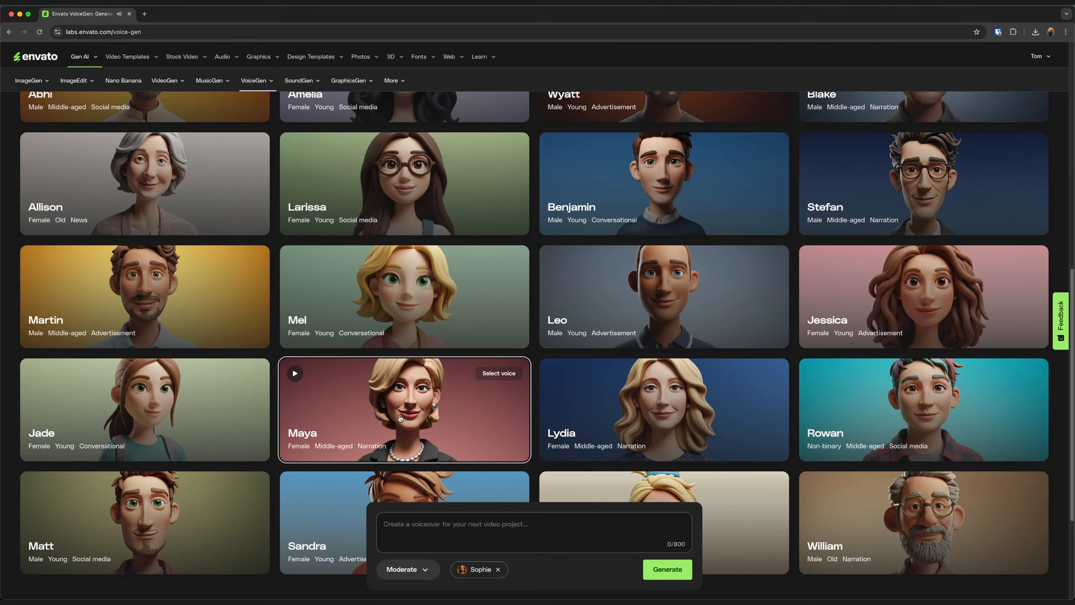
Deselect the David voice in the VoiceGen voice list
scroll(355, 419, up, 5)
scroll(573, 225, up, 5)
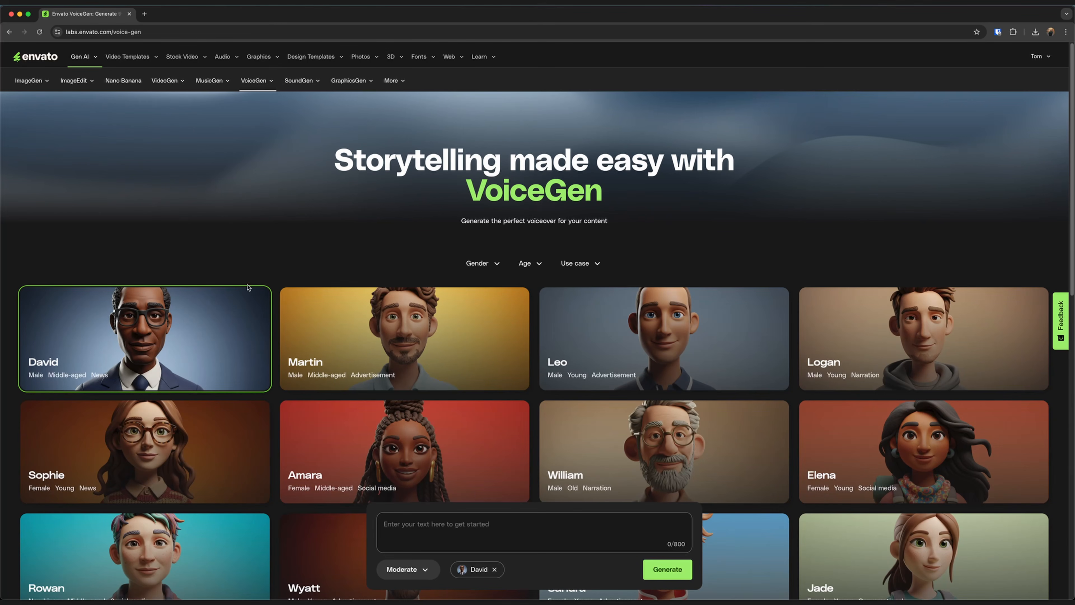
click(242, 300)
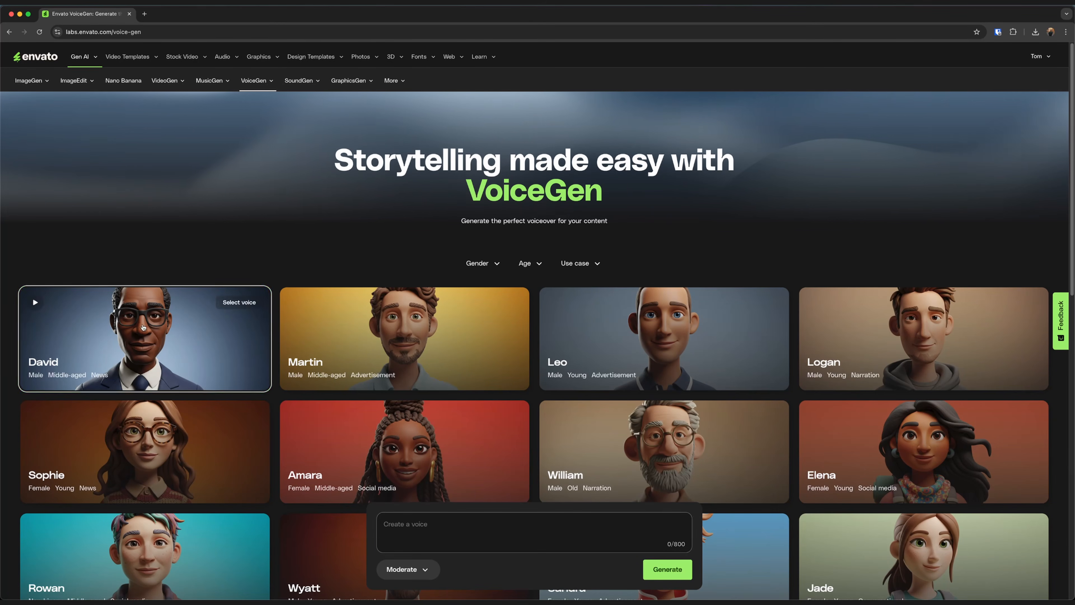
Enter the voiceover script "Here, in the heart of an ancient wilderness, where crystal waters reflect towering pines, nature reveals one of her most breathtaking sanctuaries."
click(484, 546)
text(Here, in the heart of an ancient wilderness, where crystal waters reflect towering pines, nature reveals one of her most breathtaking sanctuaries.)
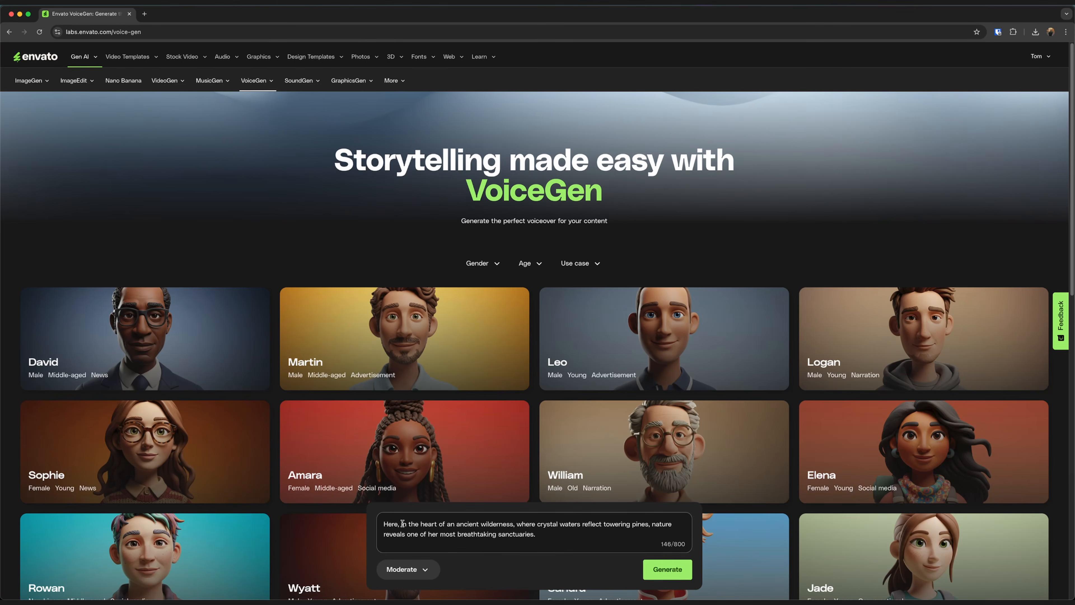
Generate the wilderness script with the David voice, preview the result and download the voiceover
click(241, 301)
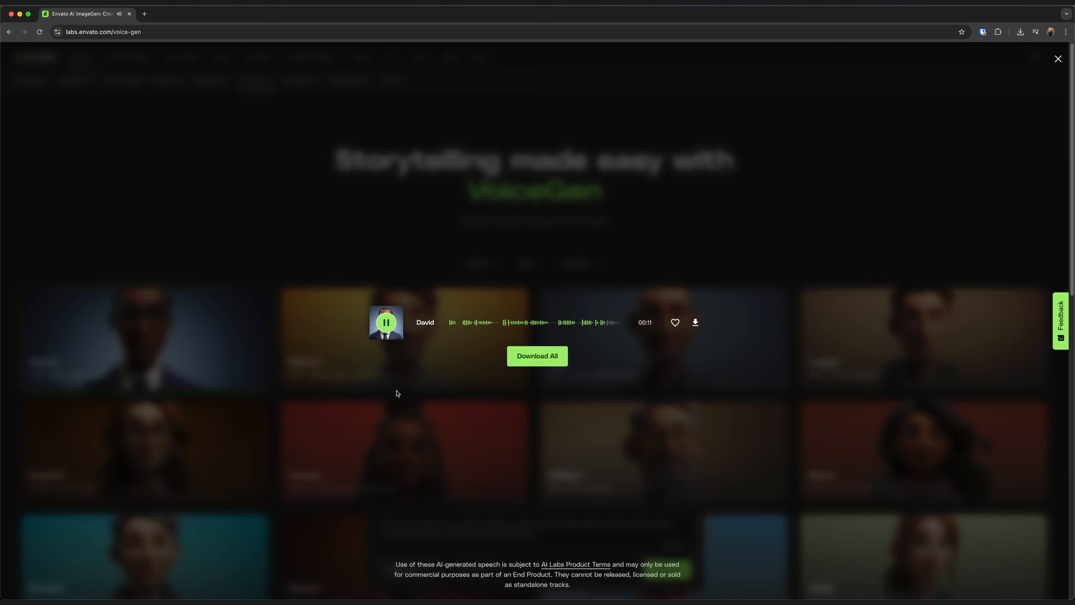
click(386, 323)
click(695, 323)
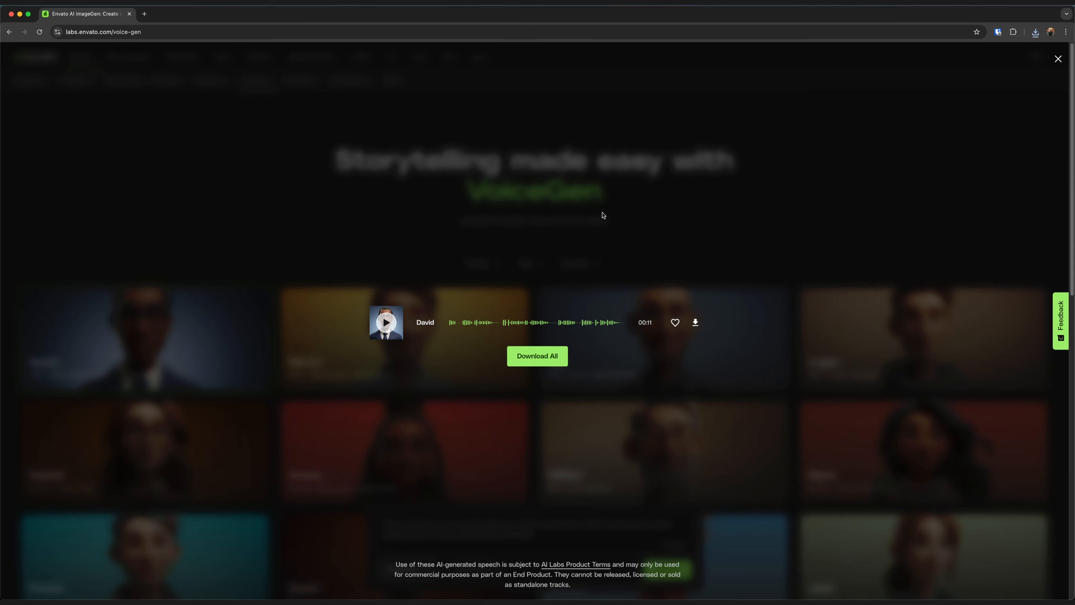
click(1057, 59)
Select the Maya narration voice and remove David from the selected voices
scroll(438, 229, down, 4)
scroll(438, 229, down, 6)
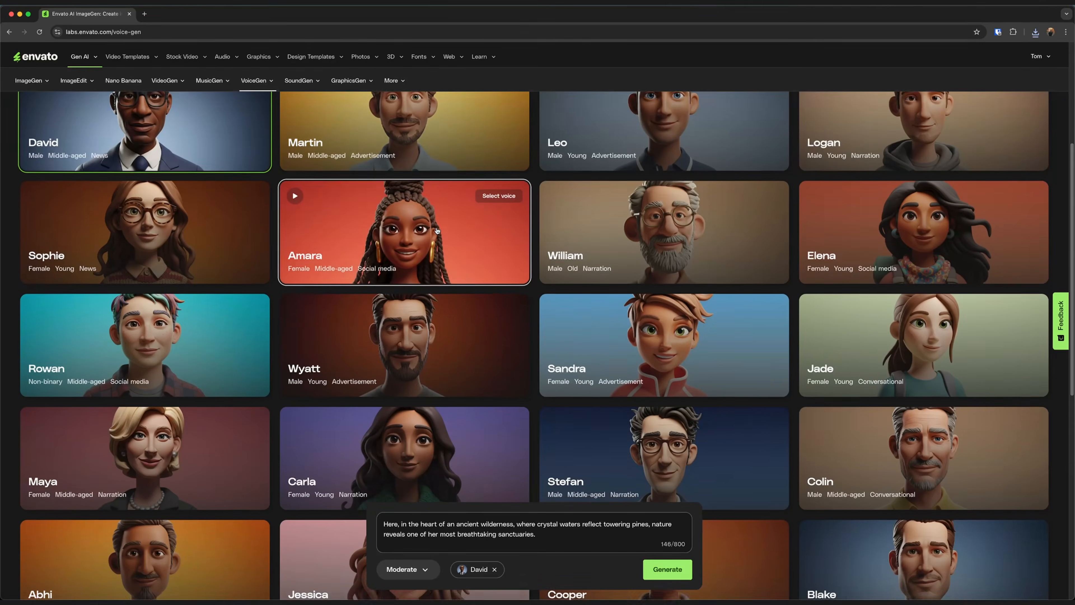
click(238, 288)
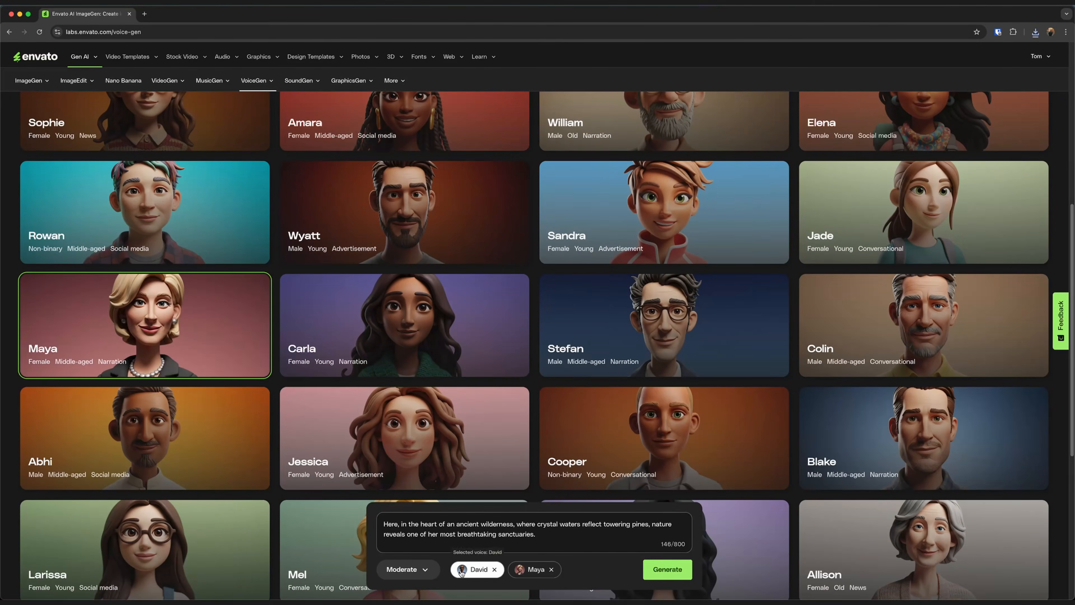
click(494, 569)
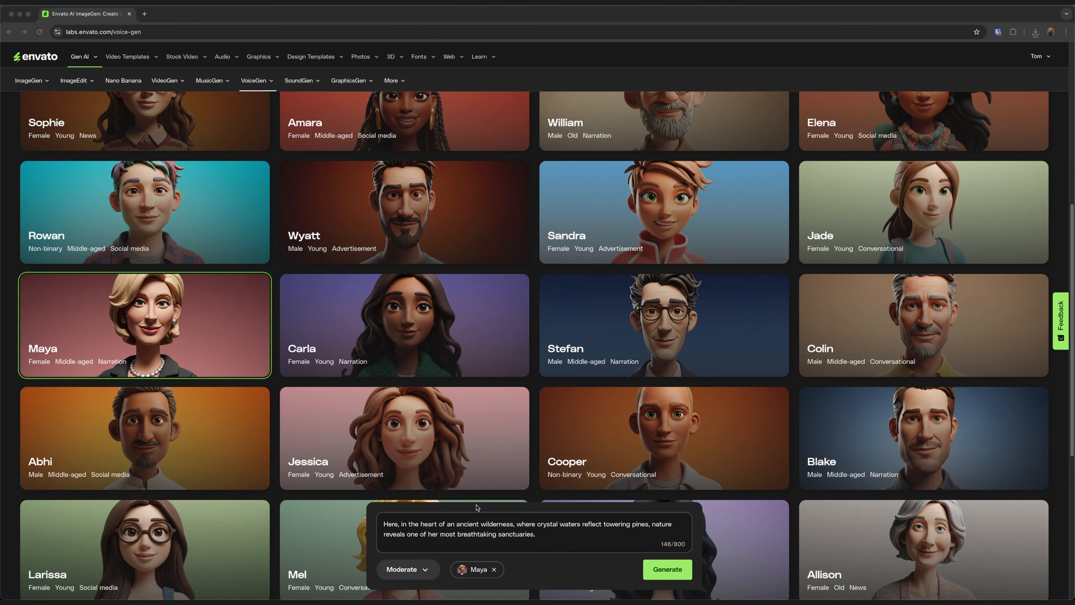
Replace the script with one beginning "Success isn't just about reaching your destination. It's about embracing every step of the journey", then generate and download the Maya voiceover
triple_click(468, 525)
text(Success isn't just about reaching your destination. It's about embracing every step of the journey with confidence, purpose, and unwavering determination.)
click(668, 569)
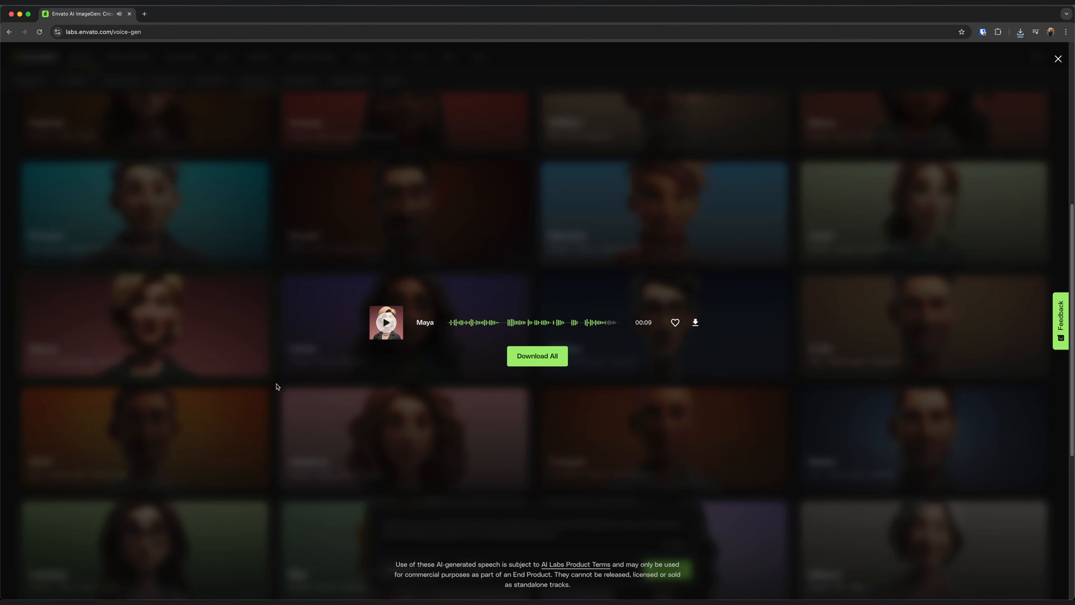
click(698, 323)
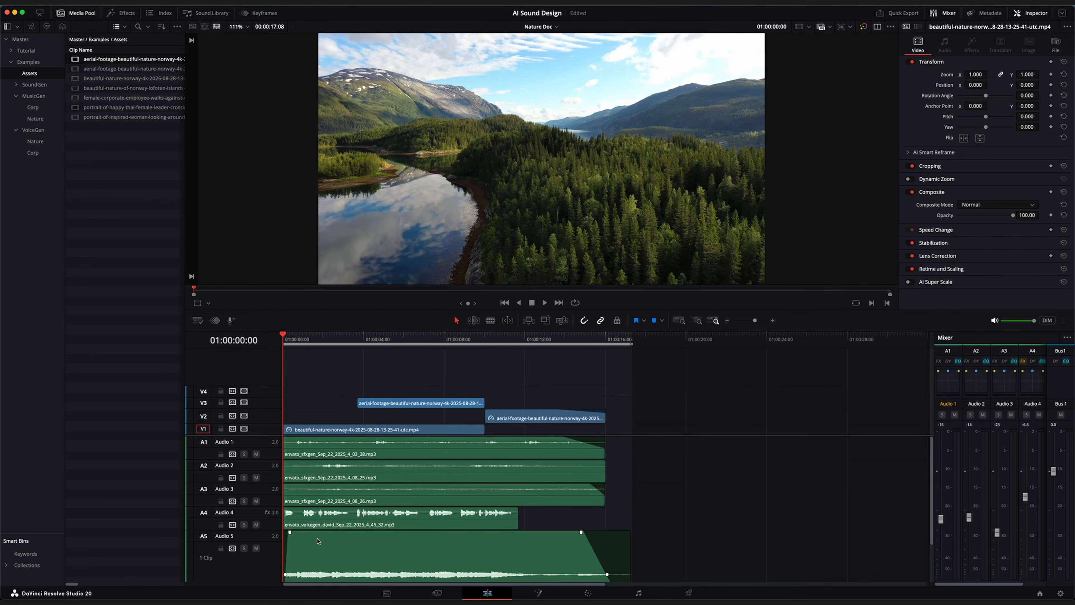
In DaVinci Resolve, play the Nature Doc timeline from its start to review the full mix, and return the playhead to the beginning
scroll(276, 562, down, 5)
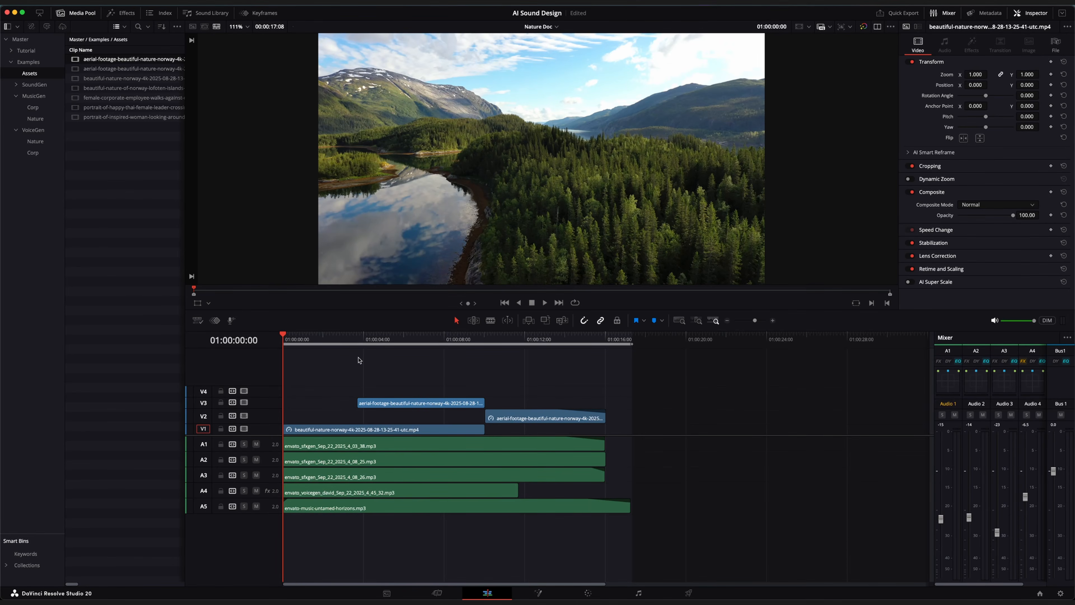
drag(375, 339, 211, 354)
key(space)
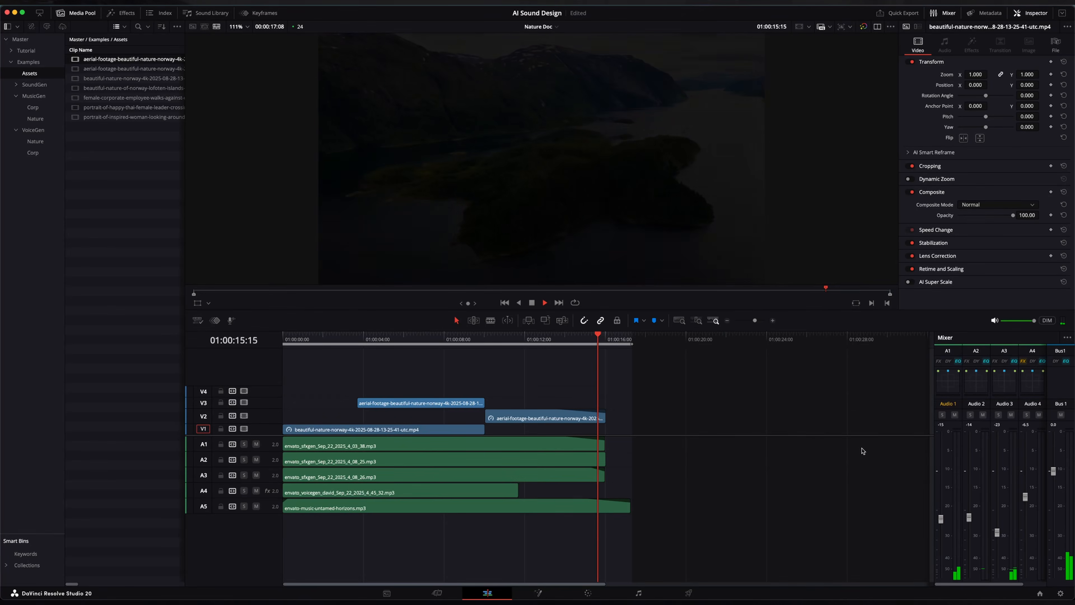
key(space)
drag(468, 341, 283, 346)
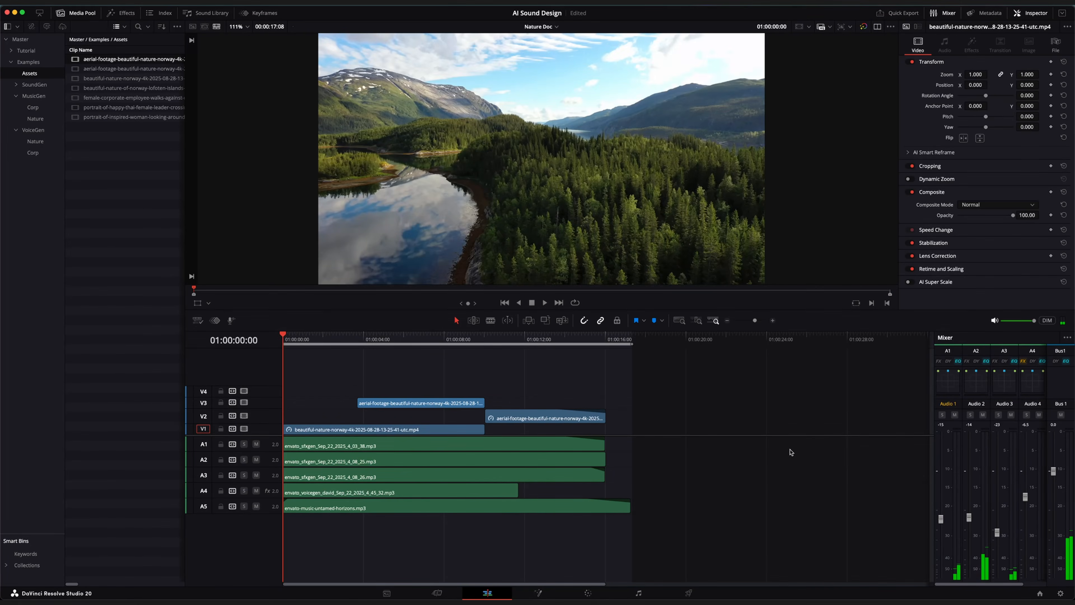
Open the Corporate timeline, play it from the start to review its full mix, and return the playhead to the beginning
click(541, 26)
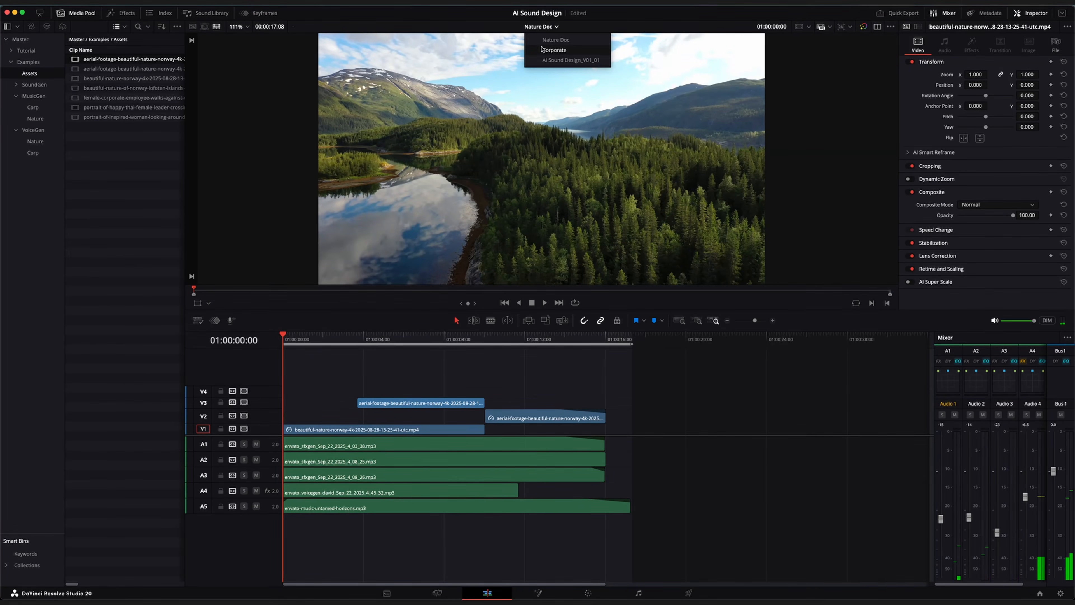
click(542, 50)
key(Home)
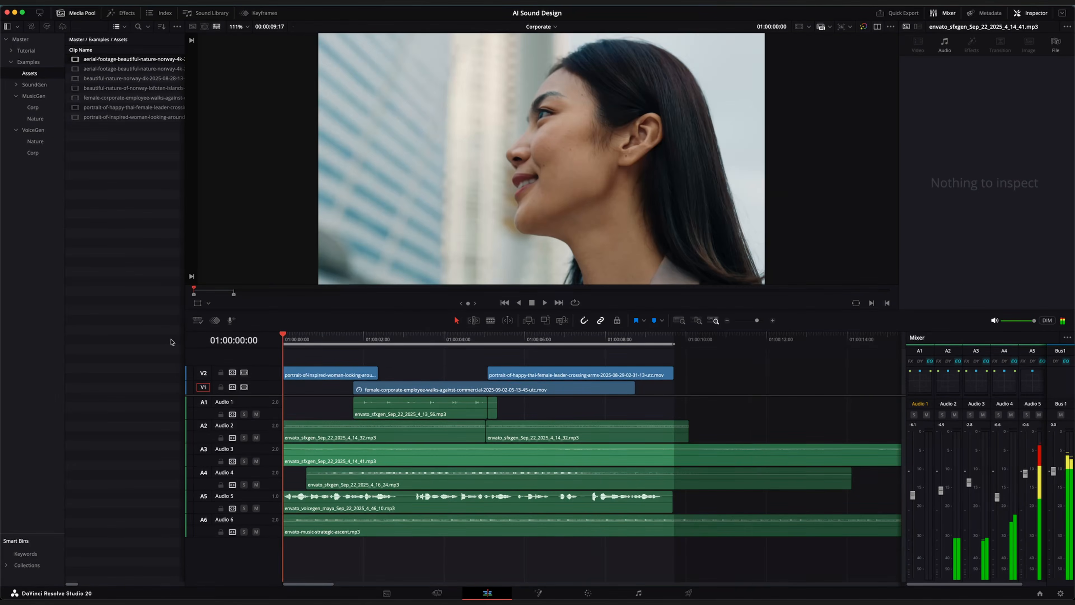
key(space)
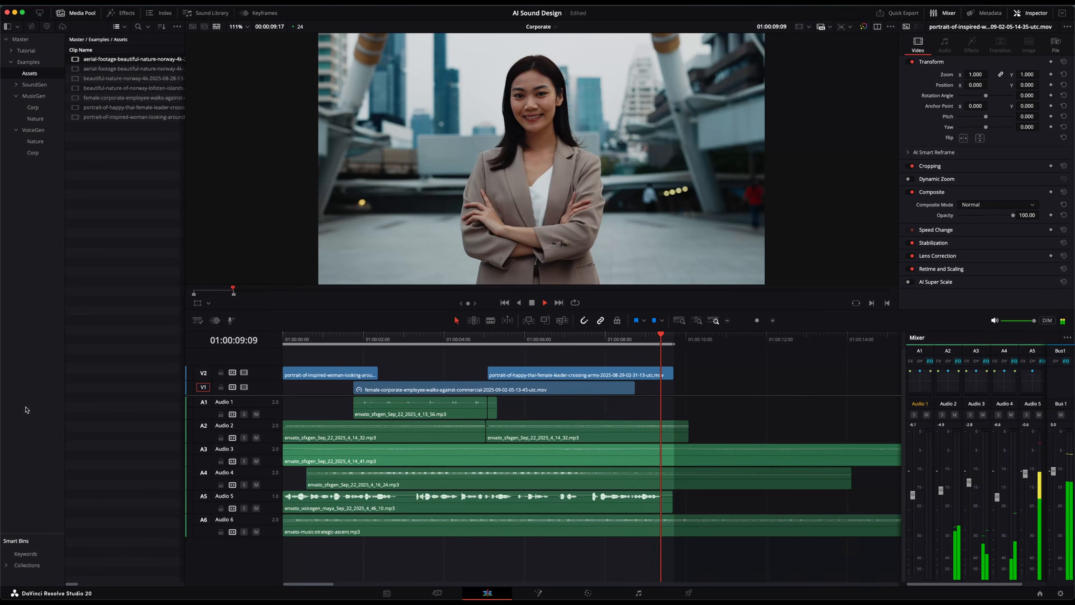
key(space)
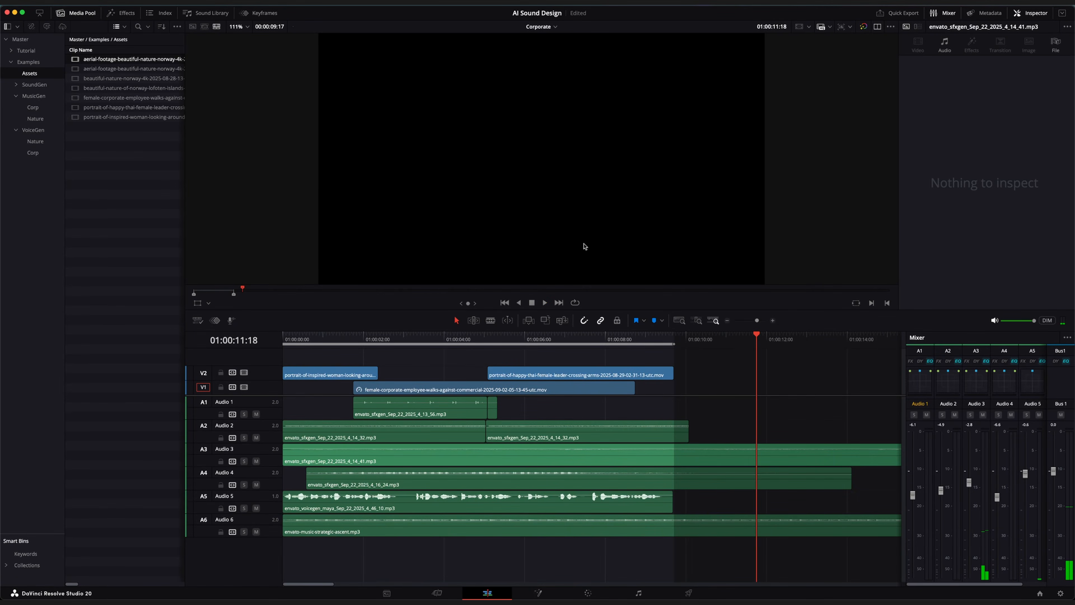
key(Home)
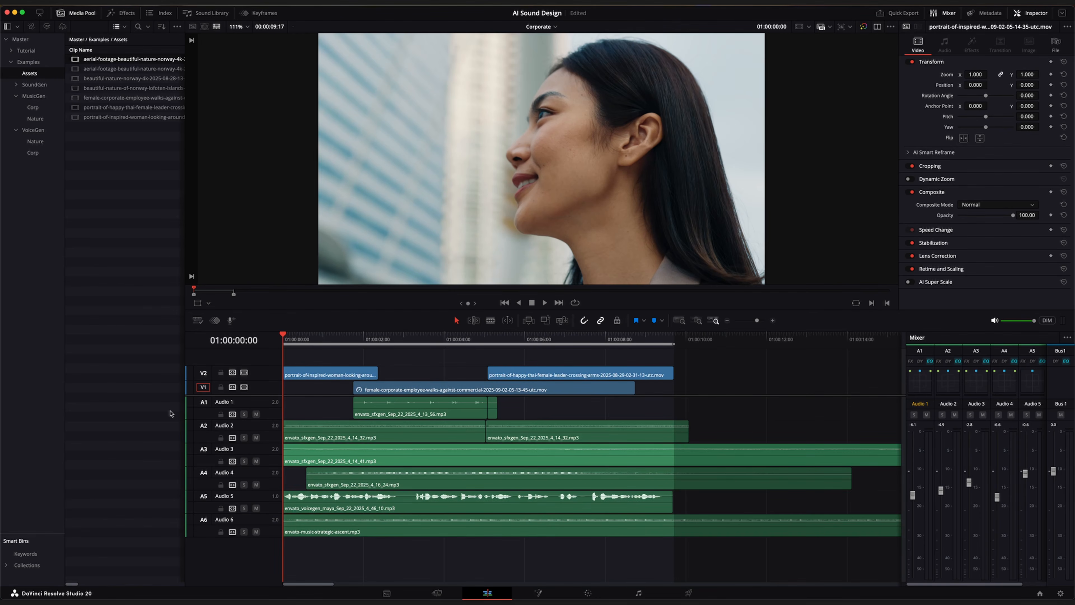